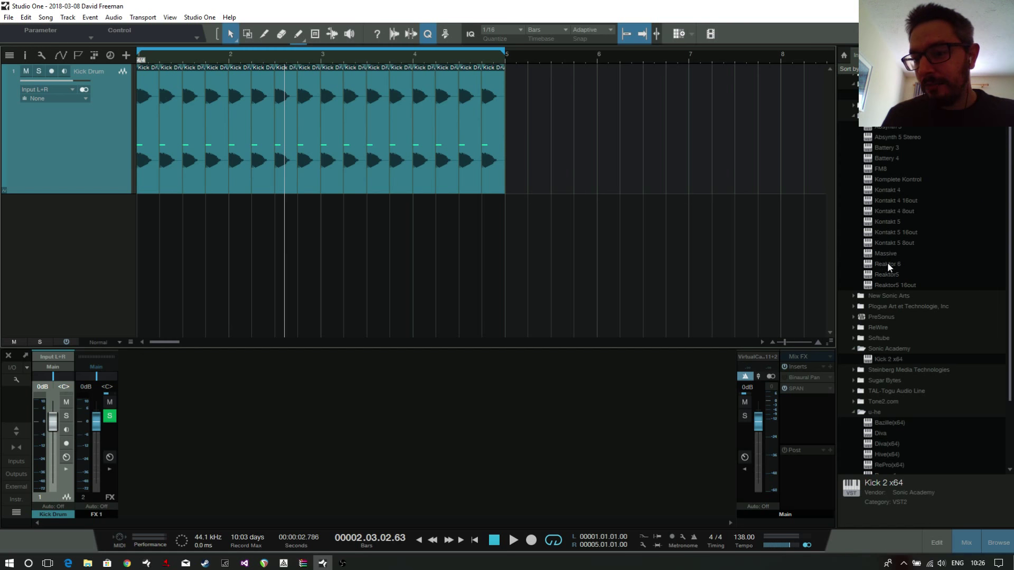
Step: Add a Reaktor 6 instrument track below the Kick Drum track and move its plug-in window clear of the arrangement
left_click_drag(886, 264, 404, 227)
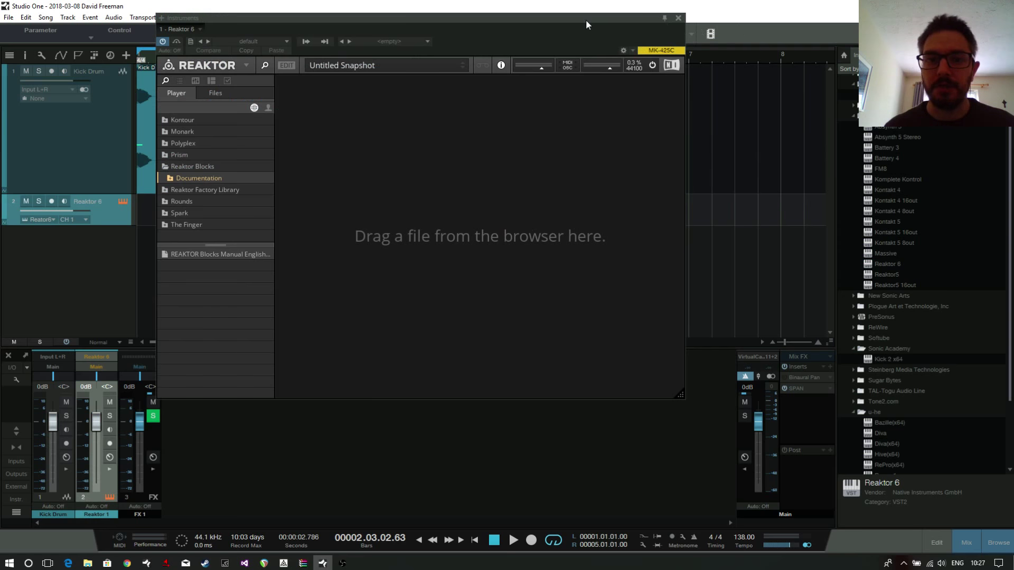
left_click_drag(585, 20, 1008, 65)
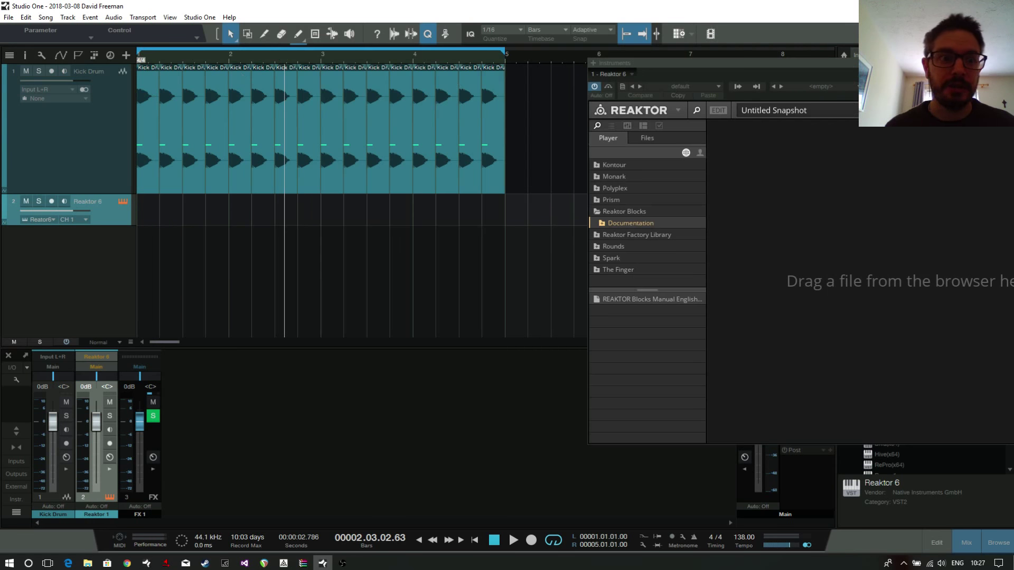
Step: Solo the Kick Drum track and play the loop from the start of the song
left_click(39, 72)
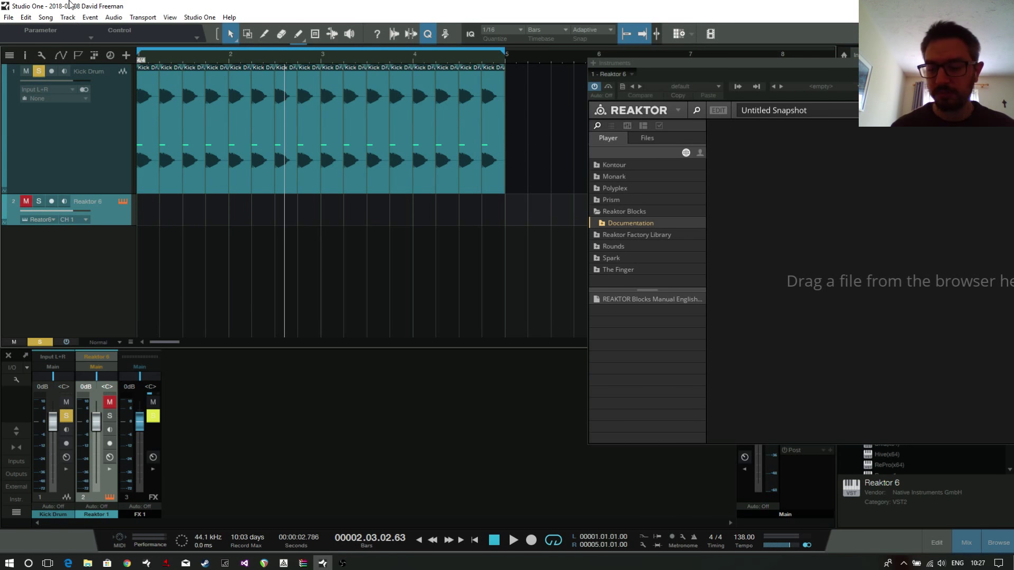
key("Home")
key("space")
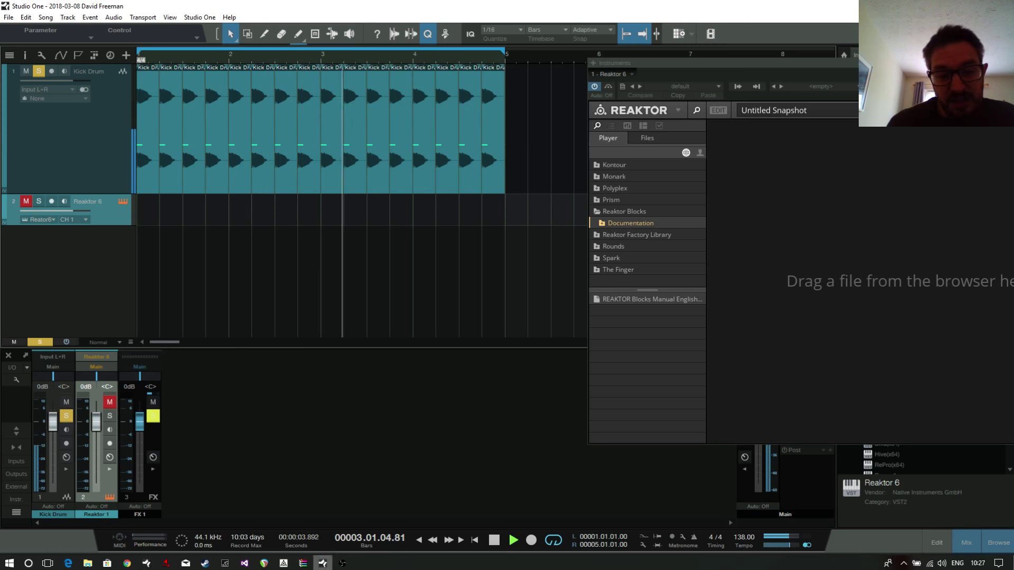
Step: Check the audio levels in Open Broadcaster Software, then return to Studio One, unsolo the Kick Drum and stop playback
left_click(337, 564)
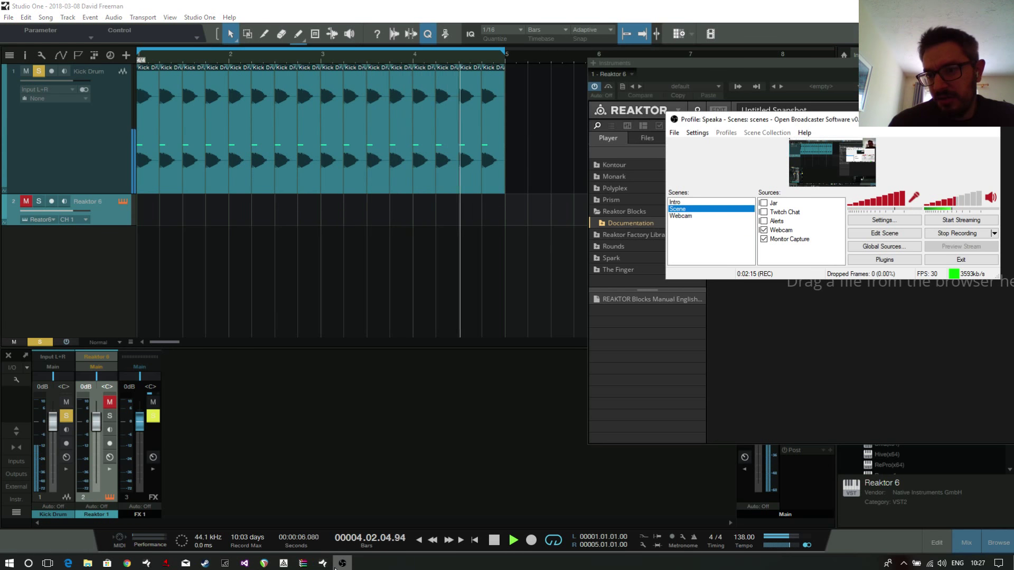
mouse_move(324, 564)
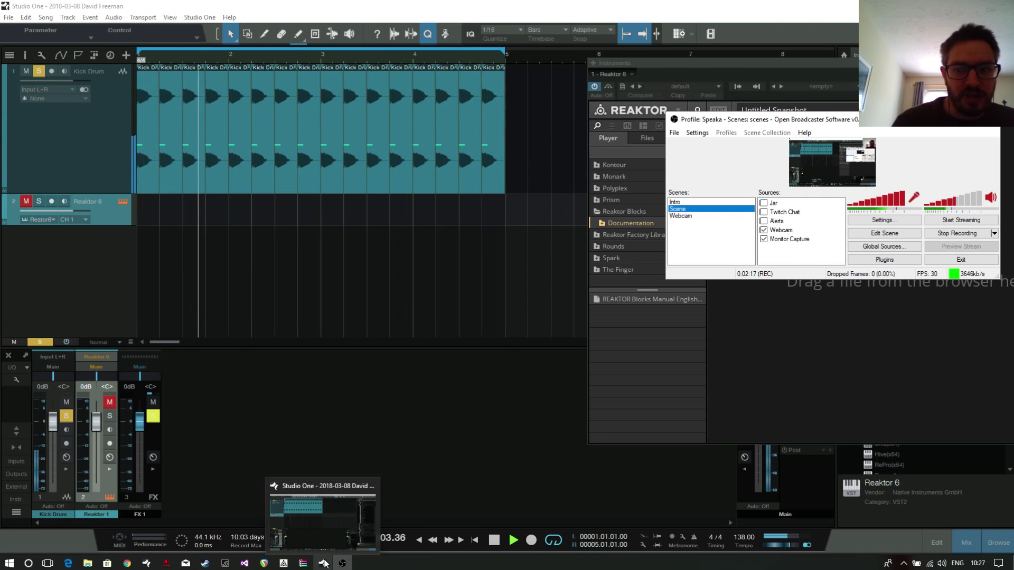
left_click(309, 343)
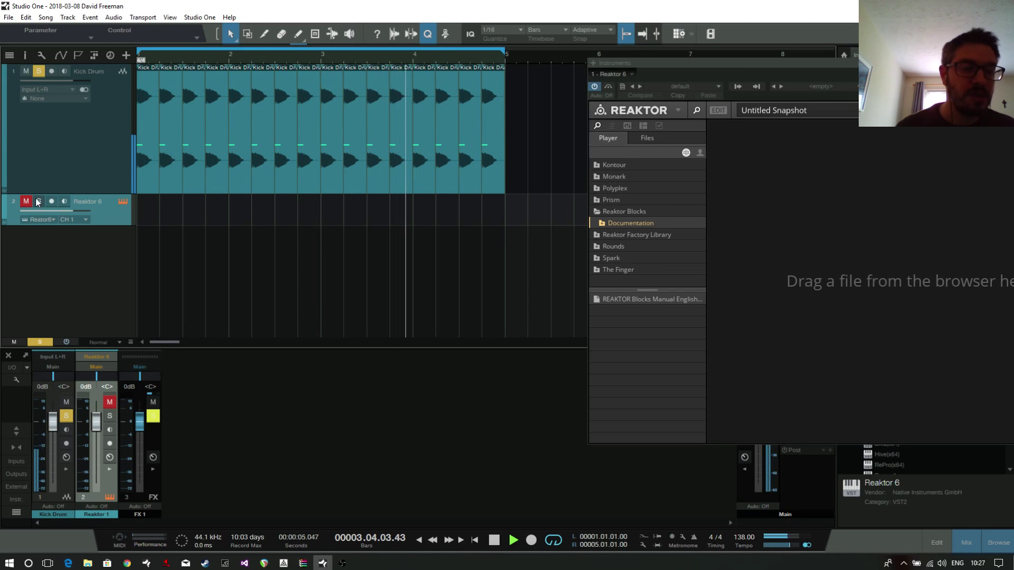
left_click(38, 71)
key("space")
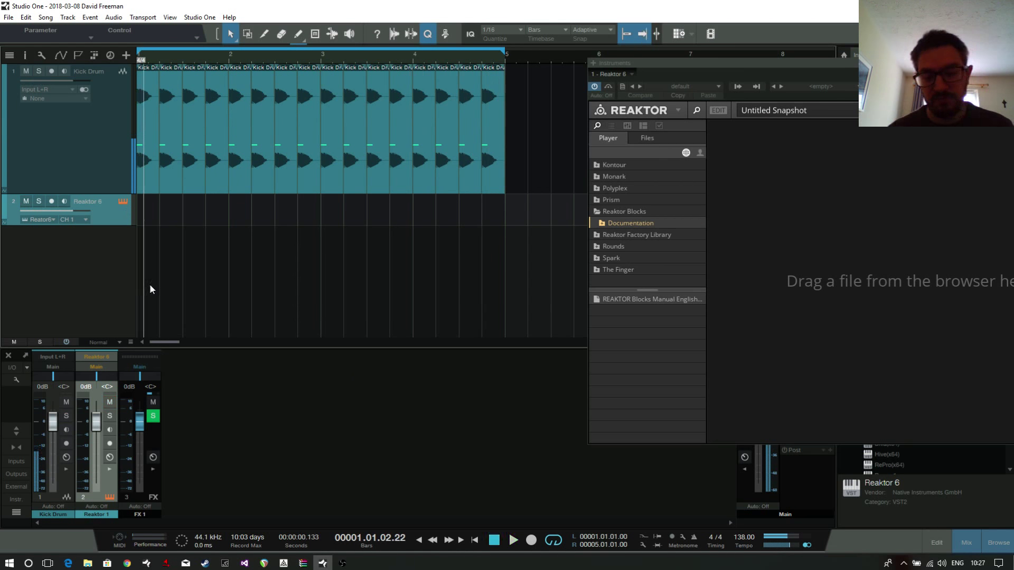
Step: Create a new empty ensemble in Reaktor and reposition the plug-in window so the whole structure is reachable
left_click_drag(487, 114, 587, 57)
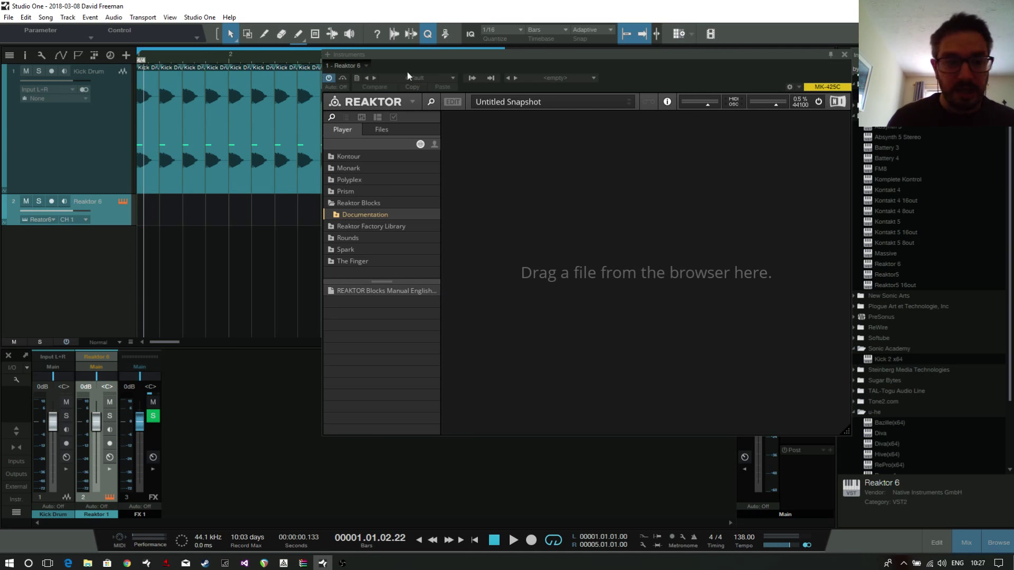
left_click(411, 102)
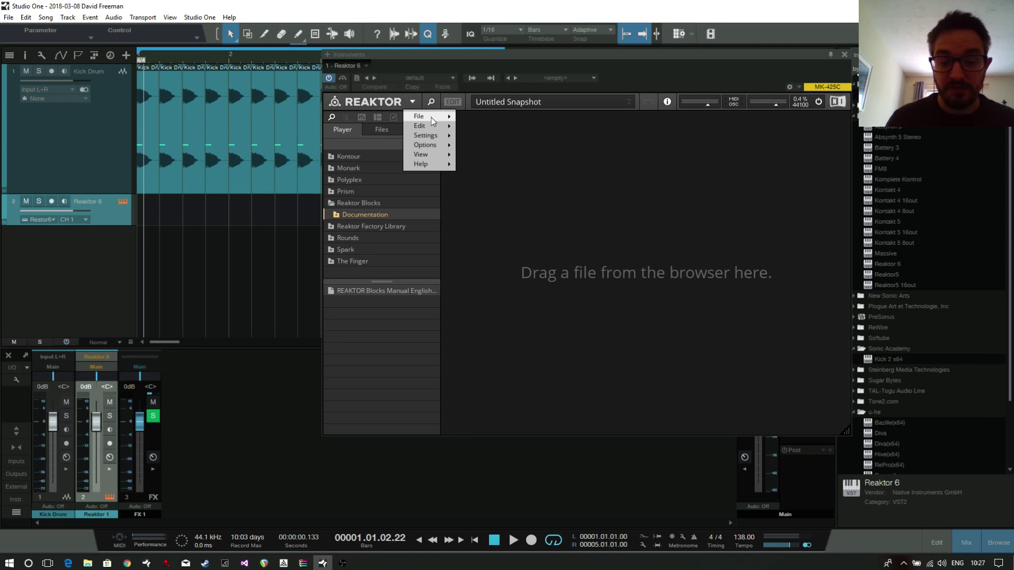
mouse_move(431, 117)
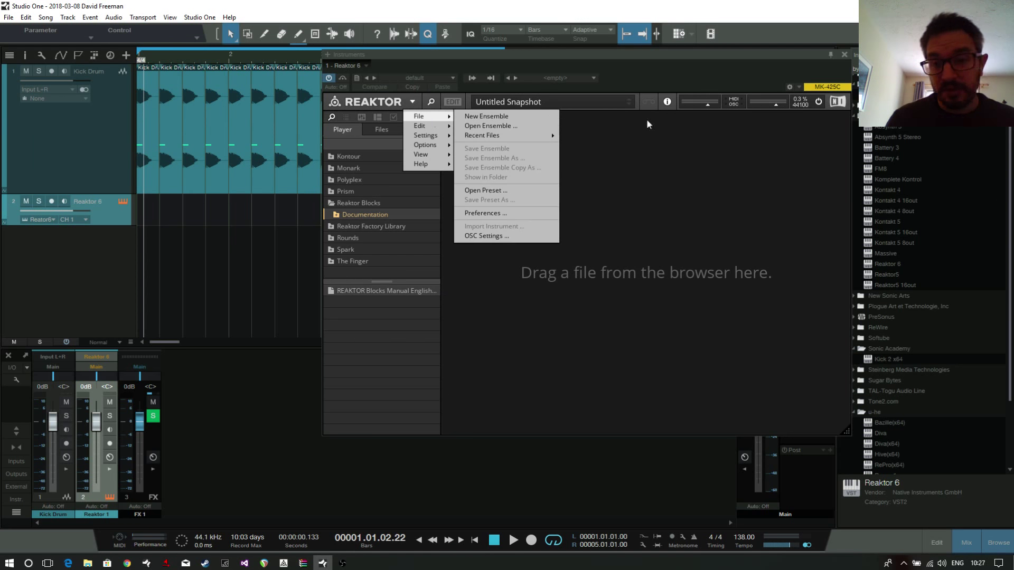
left_click(486, 116)
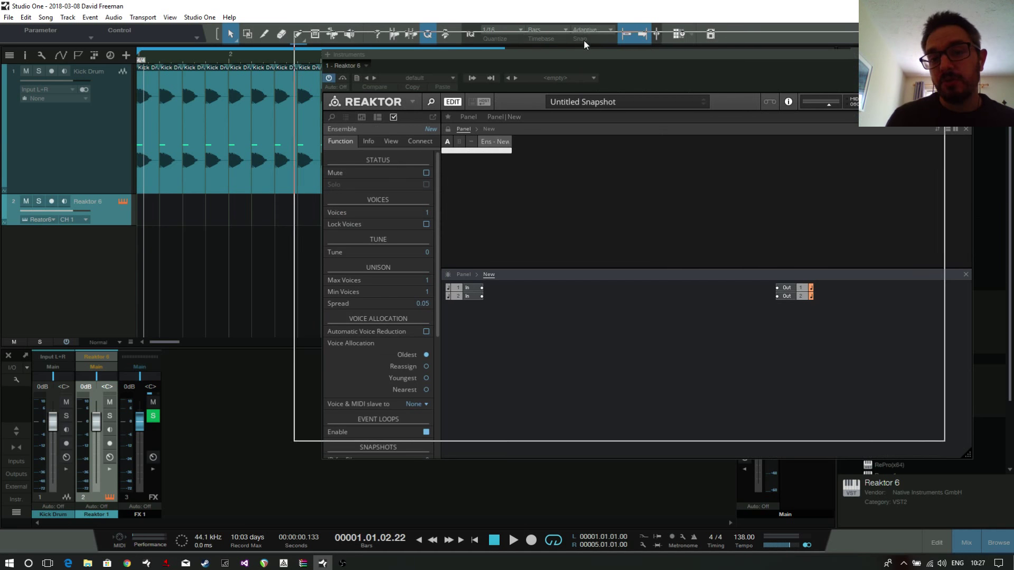
left_click_drag(610, 57, 566, 69)
Step: Move the two Out terminals farther from the inputs and enlarge the structure view by shrinking the panel view
mouse_move(803, 344)
left_mouse_down()
mouse_move(711, 294)
mouse_move(803, 335)
left_mouse_up()
left_click(759, 313)
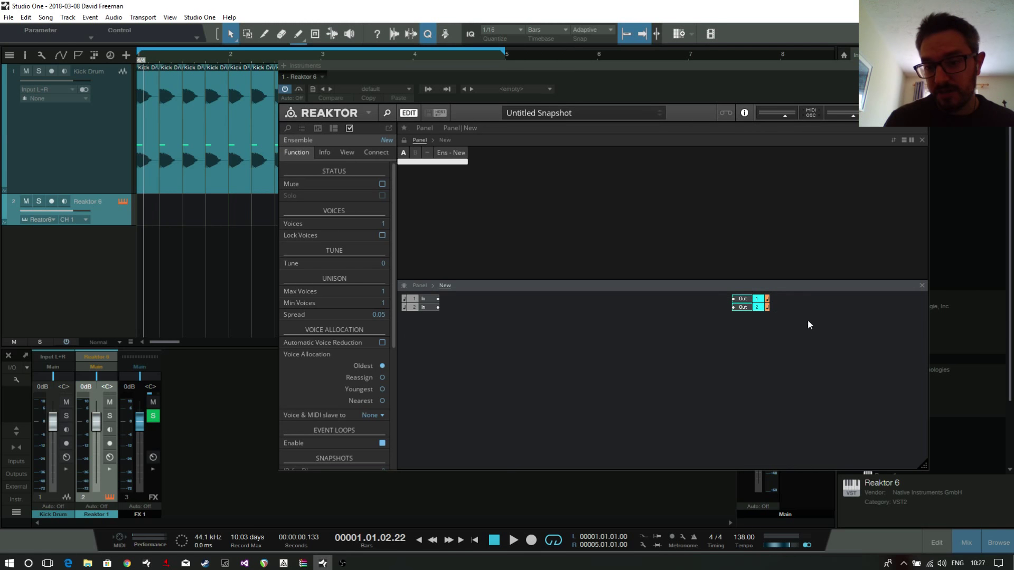
left_click_drag(755, 309, 840, 310)
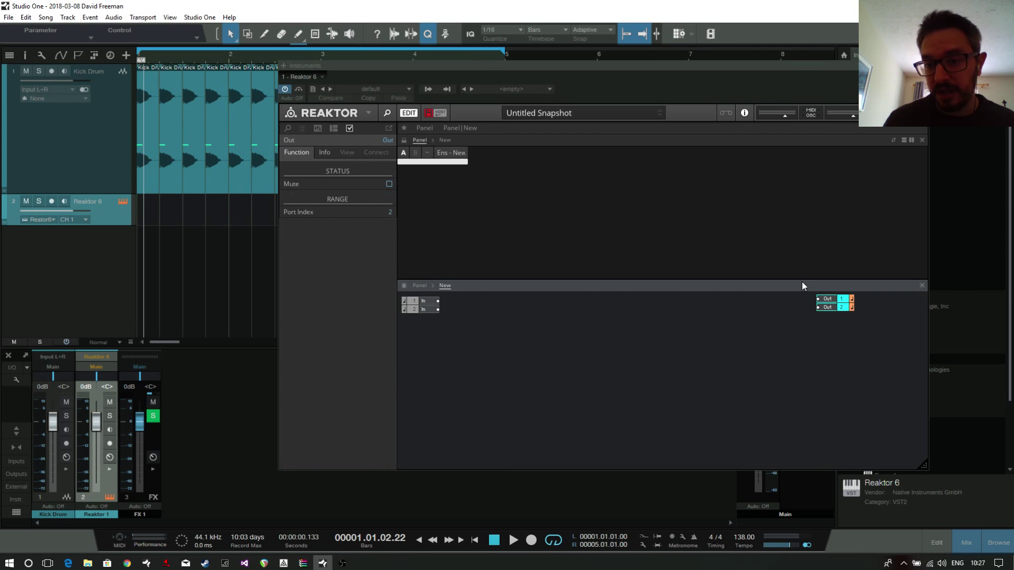
left_click_drag(797, 259, 797, 158)
left_click(543, 234)
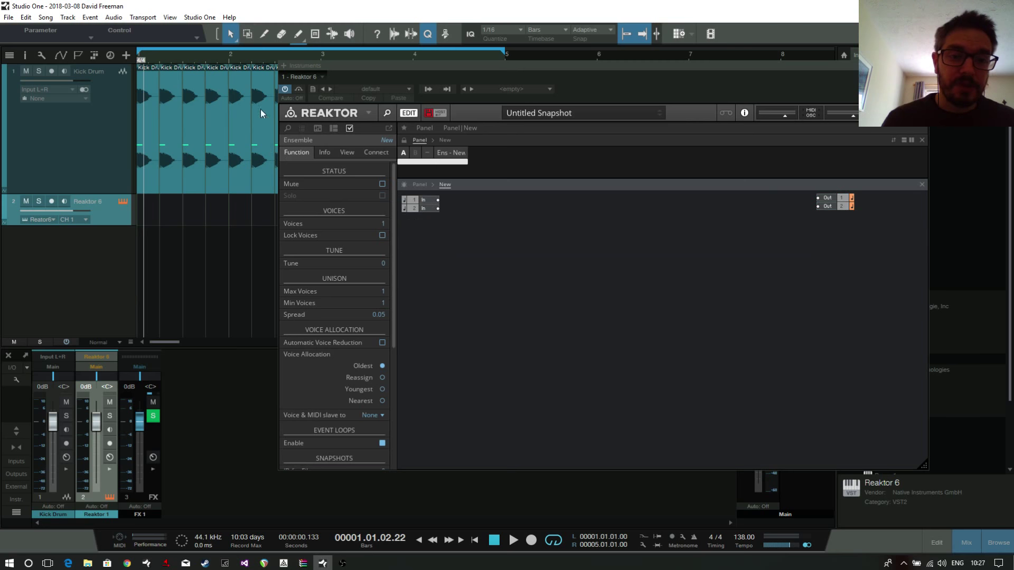
Step: Add the INT-Note In block from the Reaktor Blocks Util library and place it beneath the In terminals
left_click(288, 128)
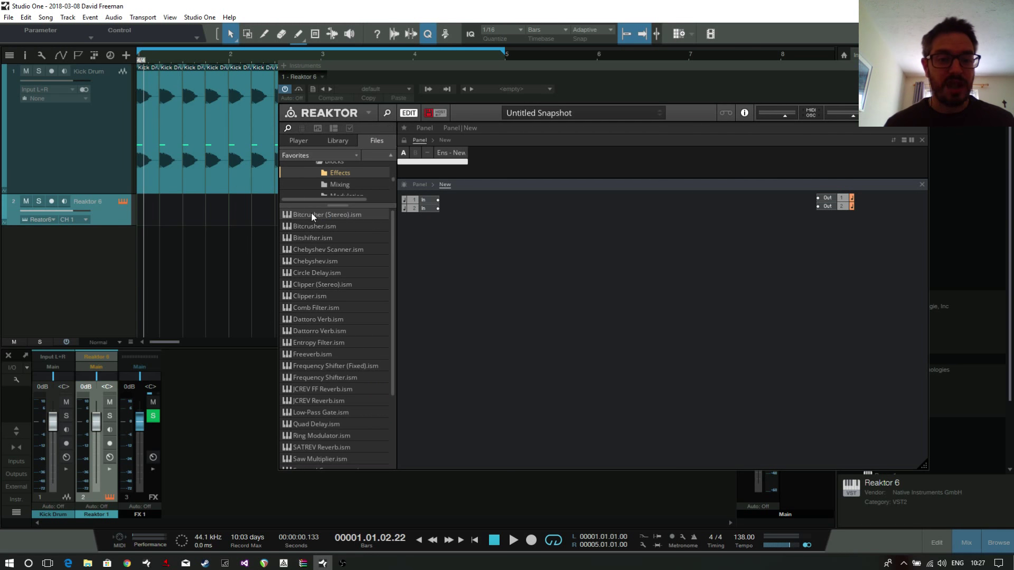
left_click_drag(338, 205, 338, 333)
left_click(336, 142)
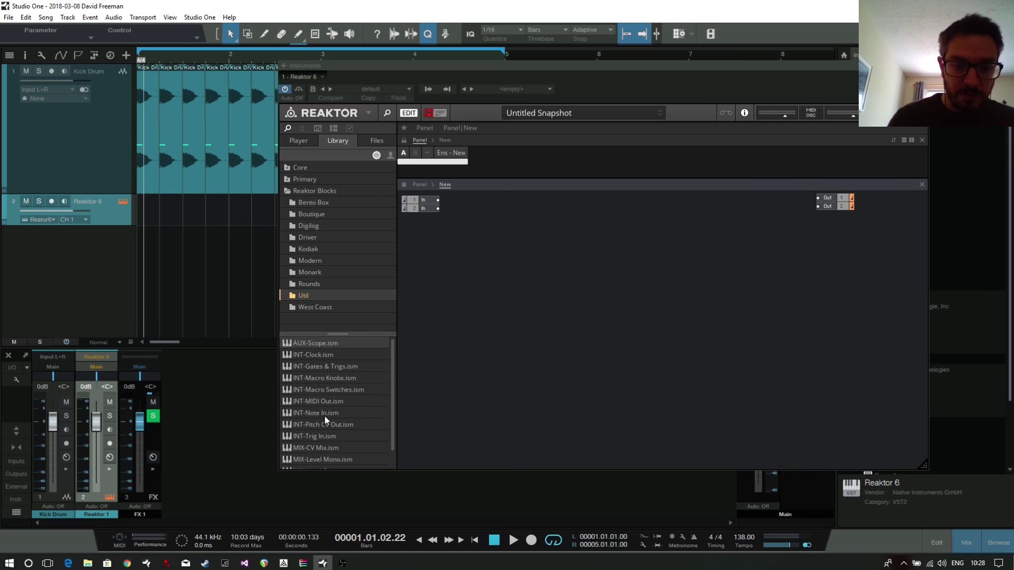
left_click_drag(328, 415, 536, 277)
left_click_drag(450, 258, 450, 258)
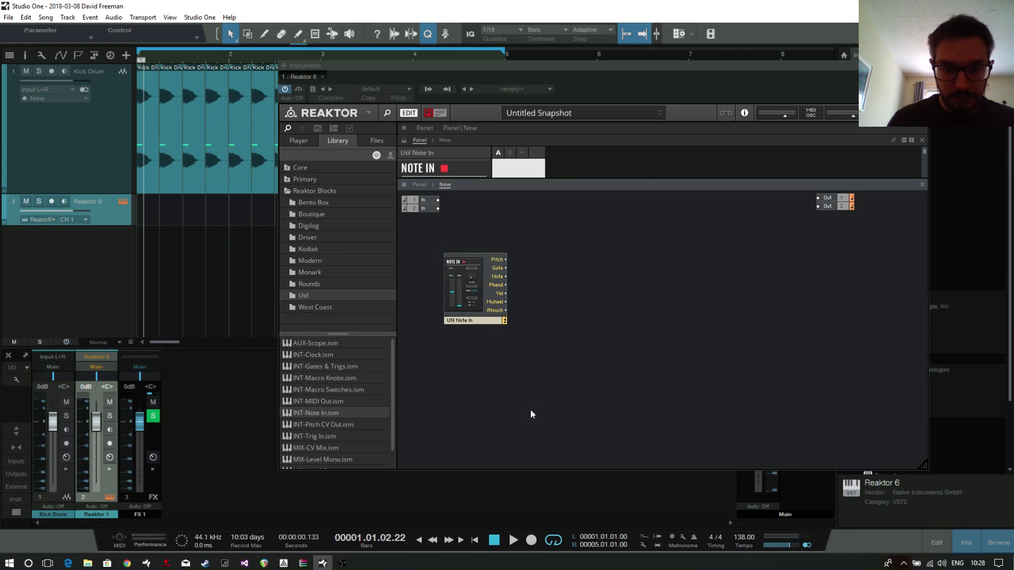
left_click_drag(447, 306, 418, 294)
Step: Add two Bento Box OSC-Oscillator blocks to the structure and place the Note In panel ahead of them
left_click(317, 203)
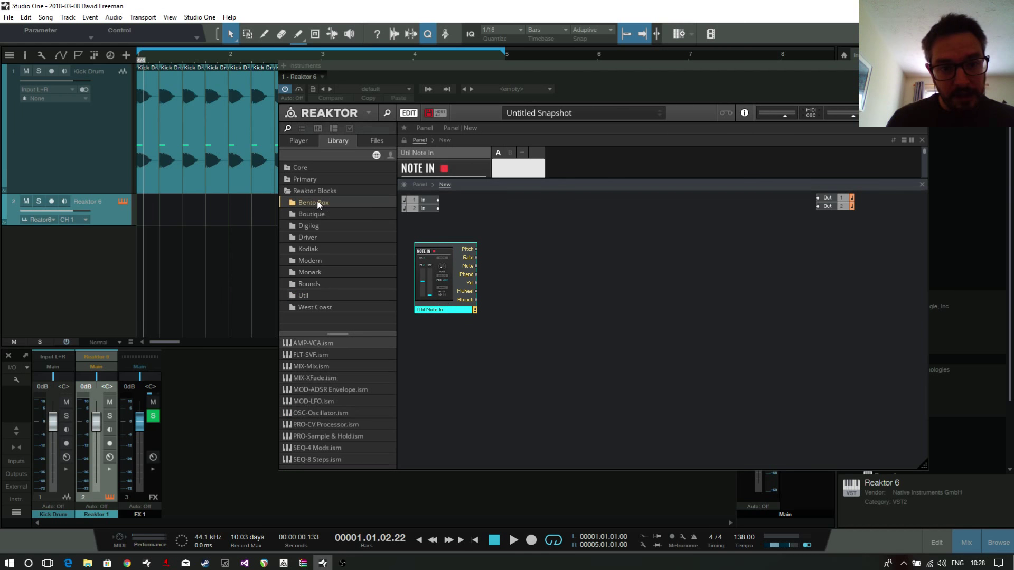
left_click(319, 414)
left_click_drag(307, 413, 559, 301)
left_click_drag(698, 336, 712, 363)
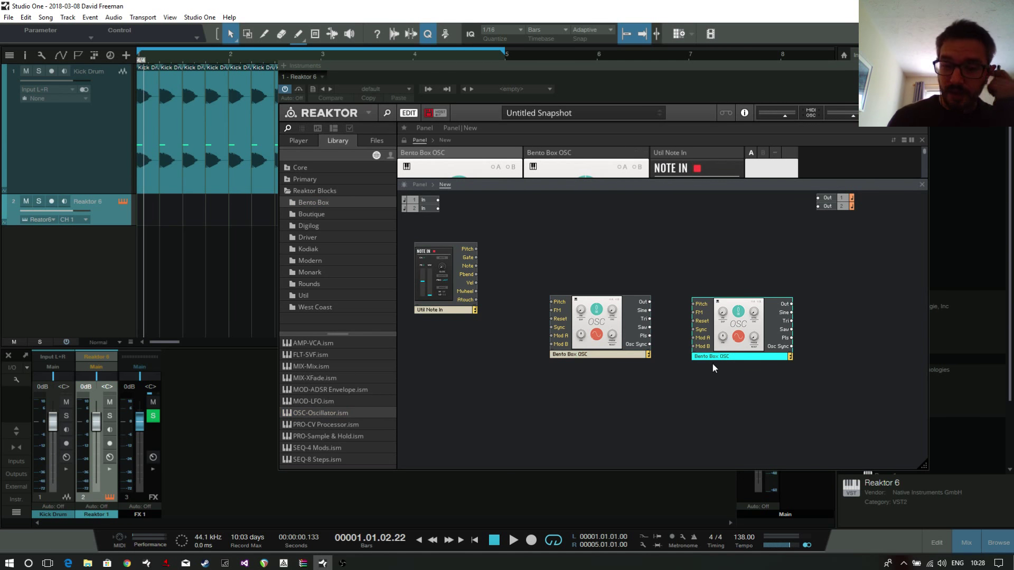
left_click_drag(702, 152, 395, 146)
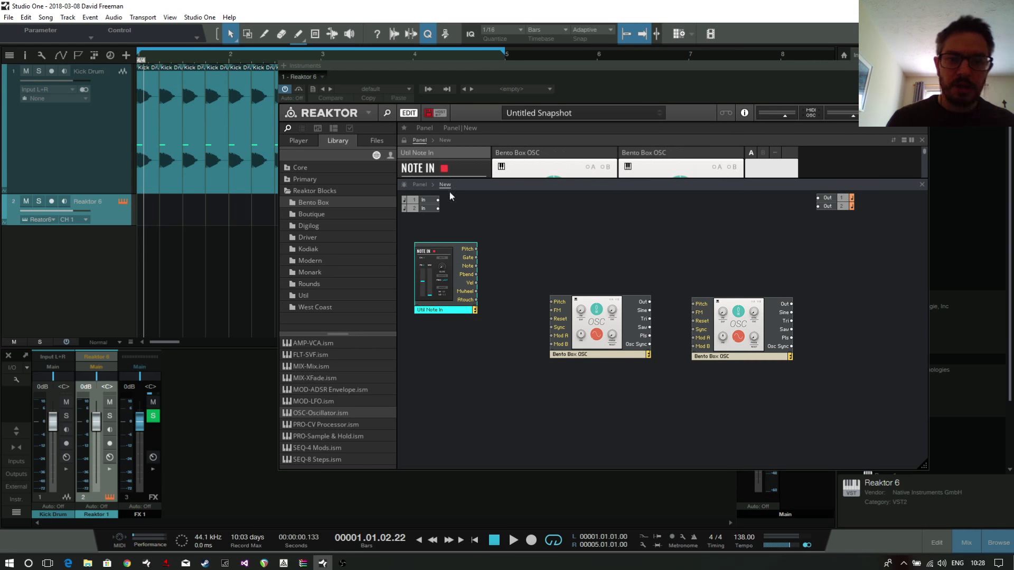
Step: Name the two oscillators 1 and 2, and arrange them in that order after Note In in both the structure and the panel
left_click_drag(578, 356, 545, 311)
double_click(545, 310)
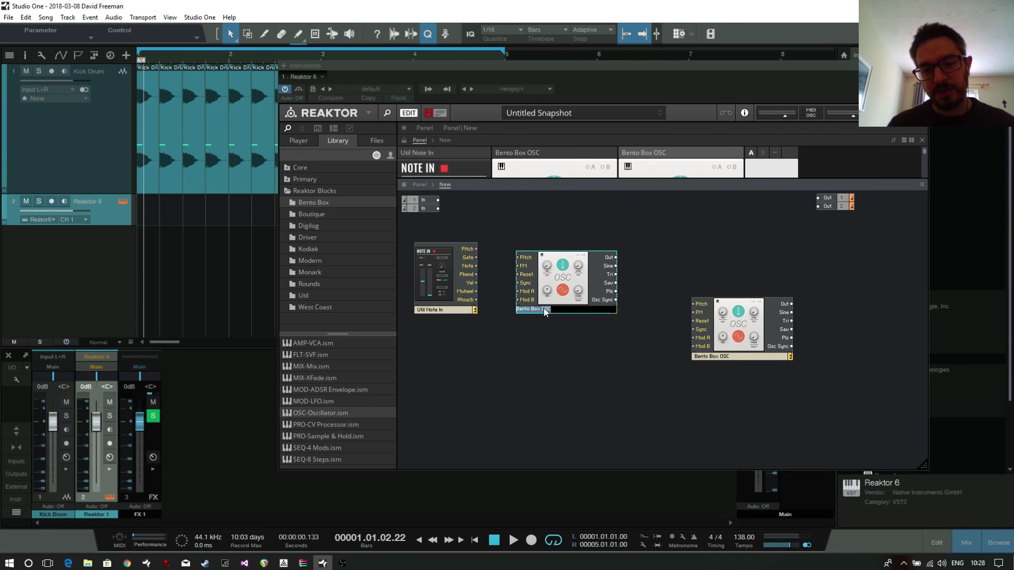
type("1")
key("Return")
double_click(716, 357)
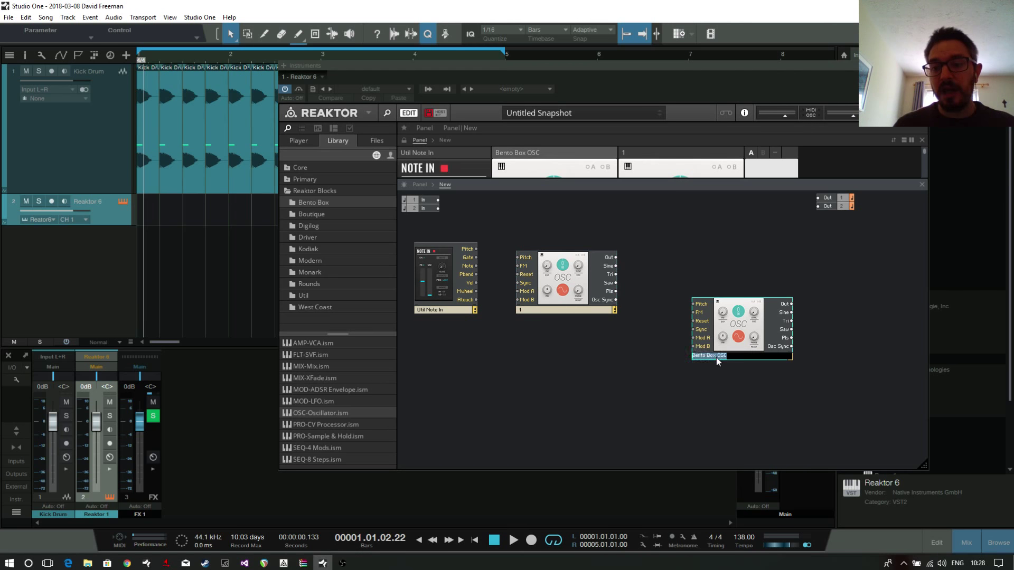
type("2")
key("Return")
left_click_drag(749, 349, 694, 303)
left_click(684, 370)
left_click(556, 312)
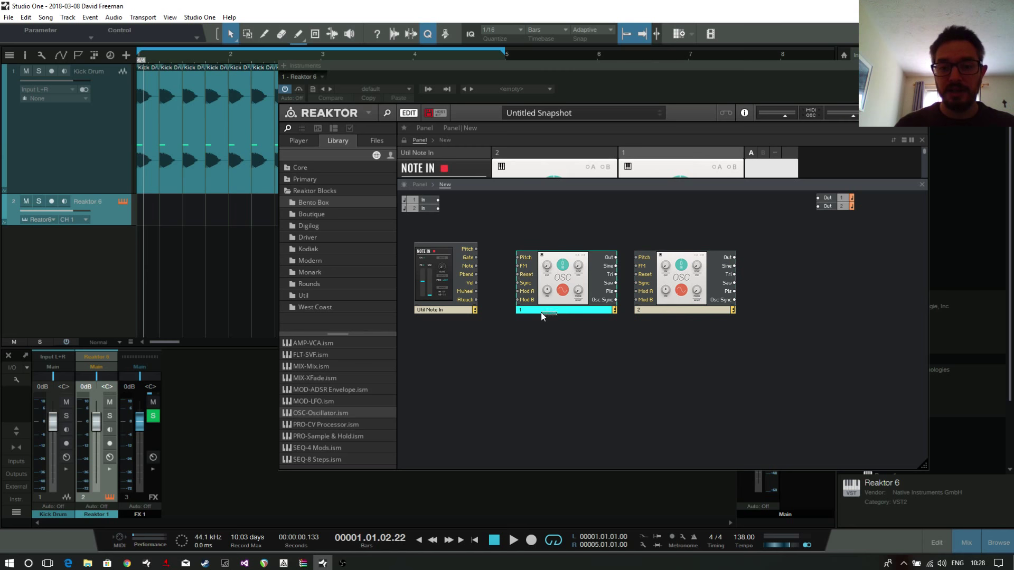
left_click_drag(628, 167, 480, 156)
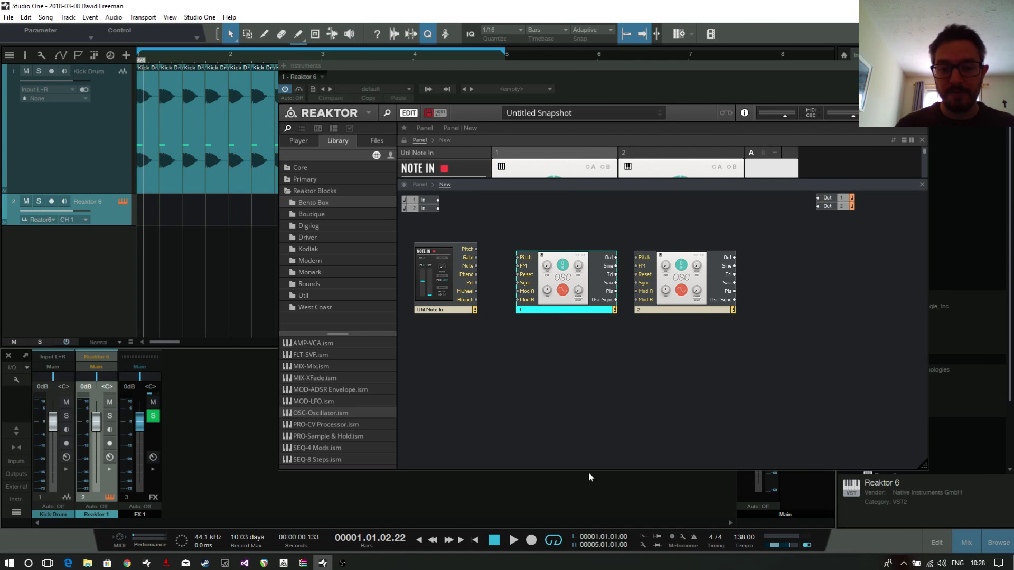
Step: Connect Note In's Pitch output to both oscillators' Pitch inputs and its Gate output to both Reset inputs
left_click_drag(454, 265, 452, 269)
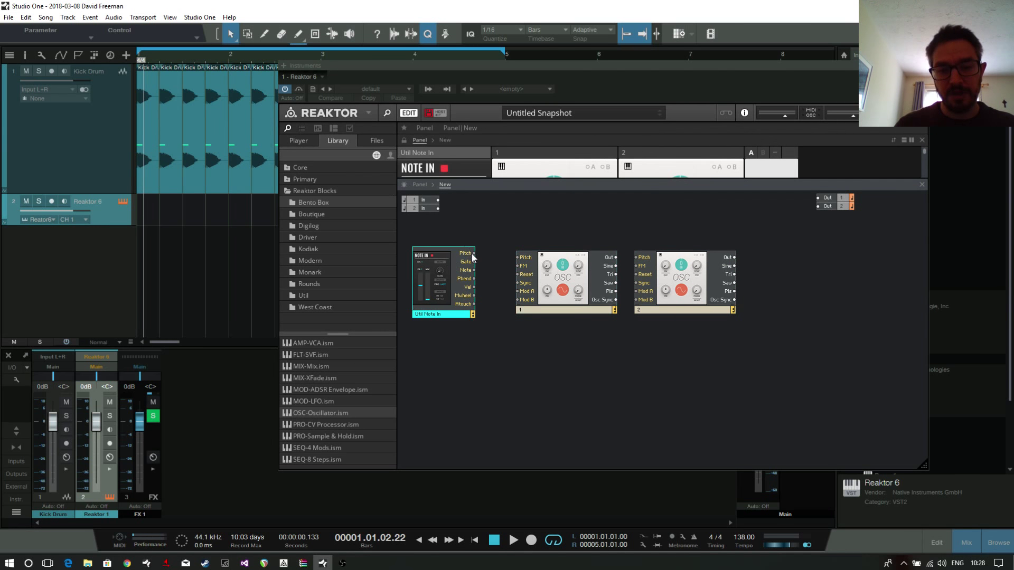
left_click_drag(518, 261, 518, 257)
left_click_drag(616, 257, 635, 257)
left_click_drag(450, 307, 449, 311)
left_click(553, 335)
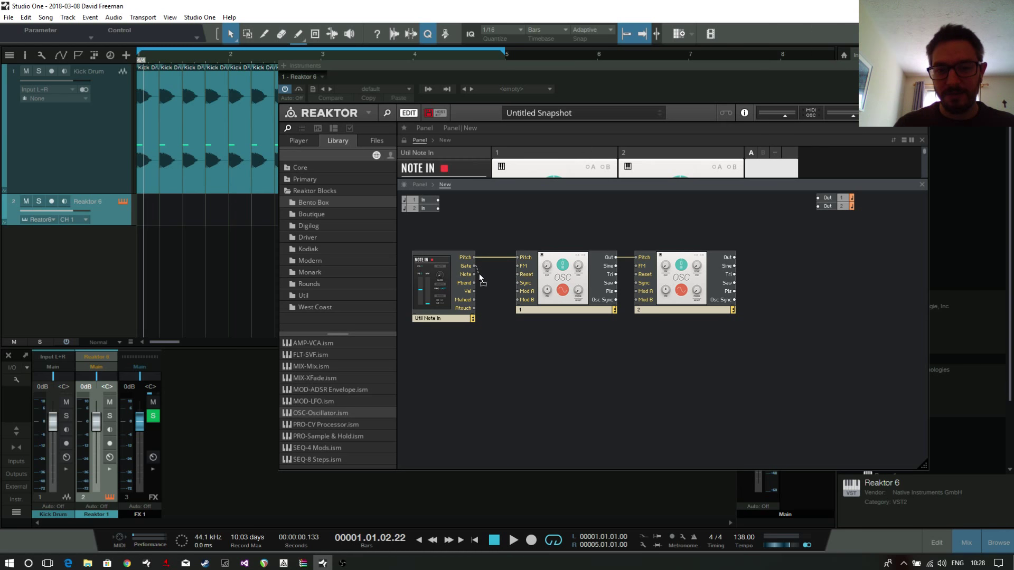
left_click_drag(479, 273, 517, 265)
left_click_drag(615, 274, 637, 274)
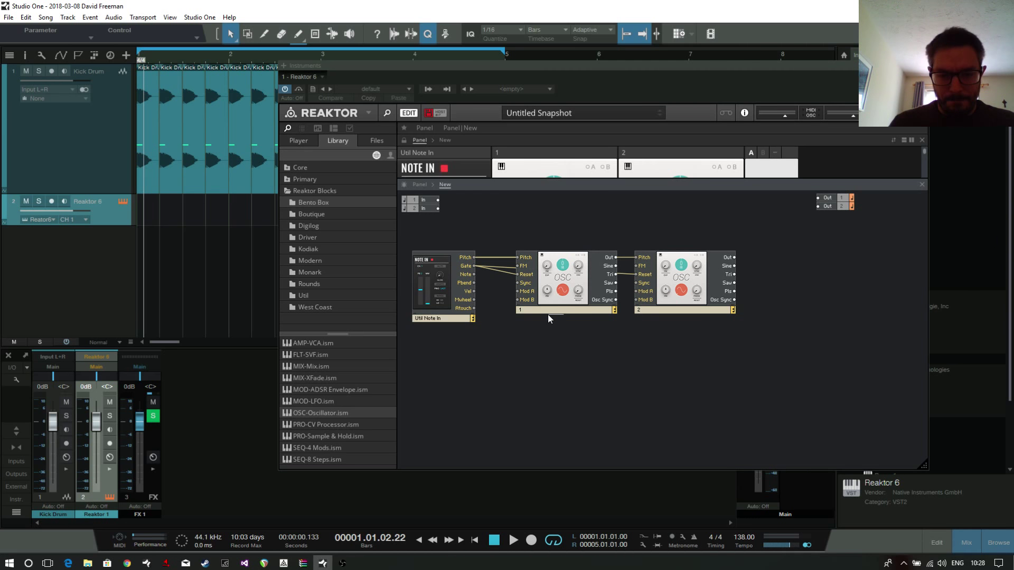
Step: Connect oscillator 1's Osc Sync output to oscillator 2's Sync input, shifting oscillator 1 to keep the wiring readable
left_click_drag(547, 315, 534, 343)
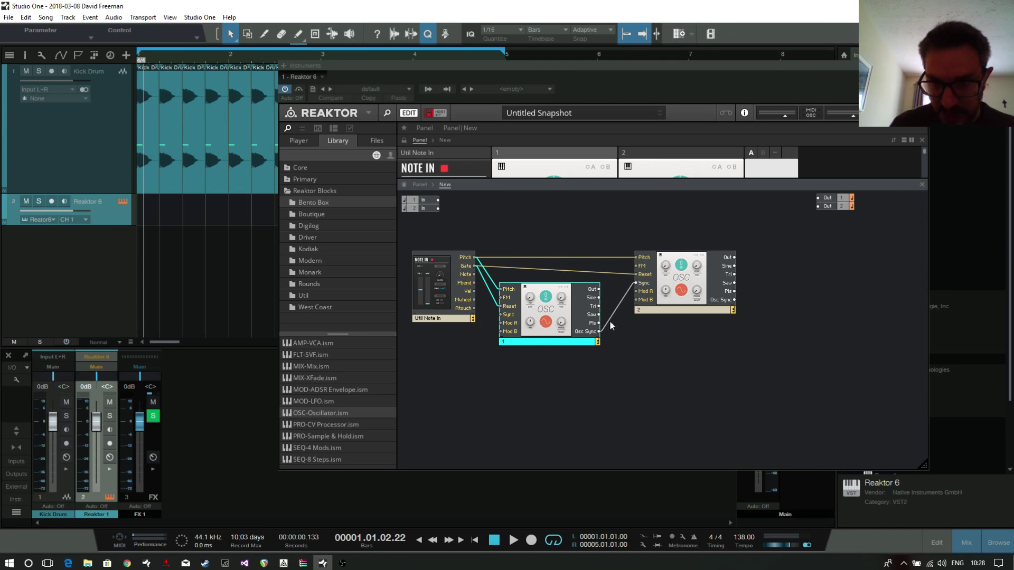
left_click_drag(552, 340, 563, 315)
Step: Enlarge the panel view to adjust oscillator 2's Sync knob and set oscillator 1's waveform to square
left_click_drag(661, 185, 578, 280)
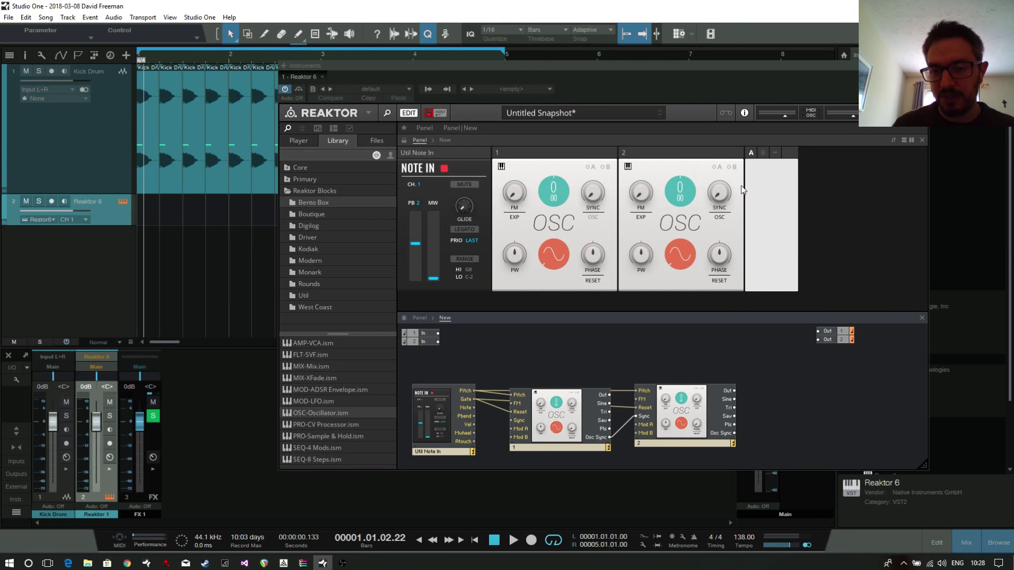
left_click(718, 192)
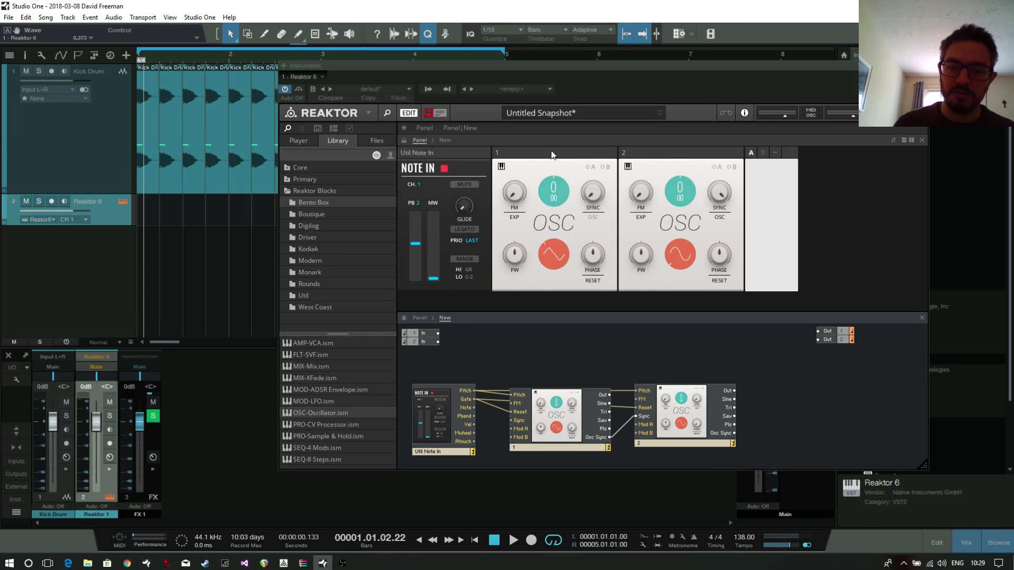
left_click(551, 258)
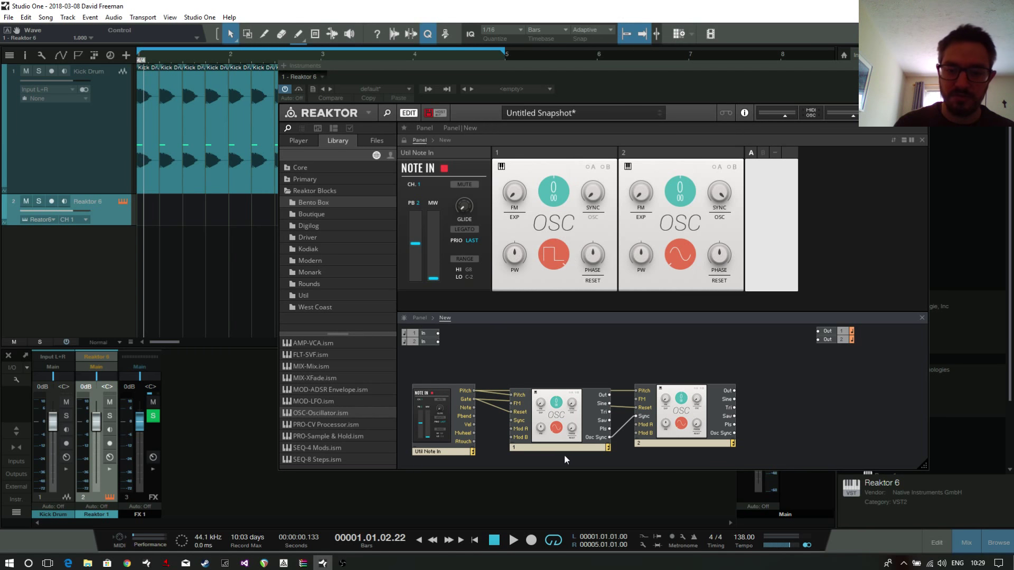
Step: Move both oscillators together to sit higher than the Note In block, and enlarge the structure view again
left_click_drag(564, 450, 566, 448)
left_click(682, 443, "shift")
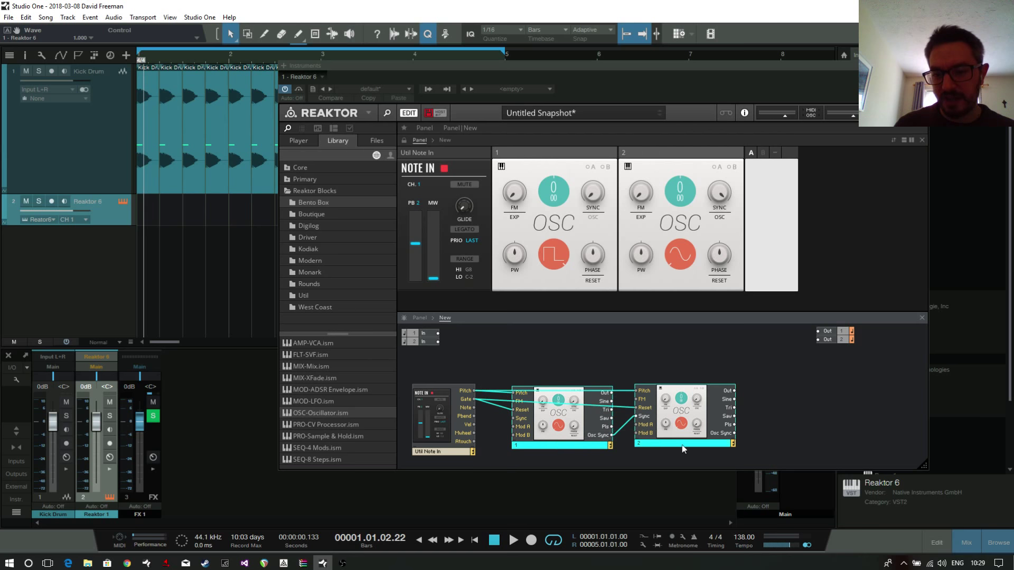
left_click_drag(665, 445, 653, 399)
left_click(651, 441)
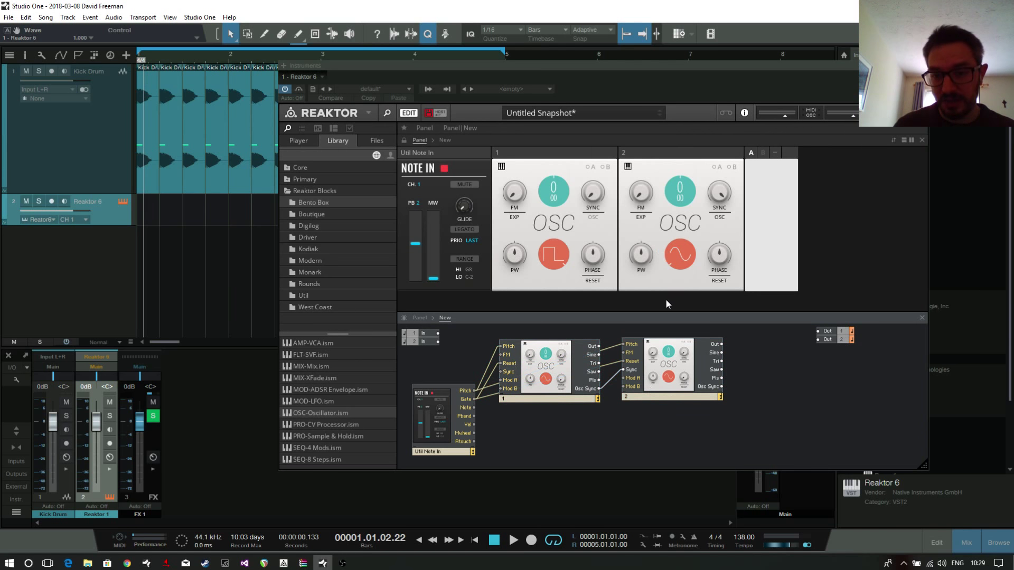
left_click_drag(655, 304, 651, 213)
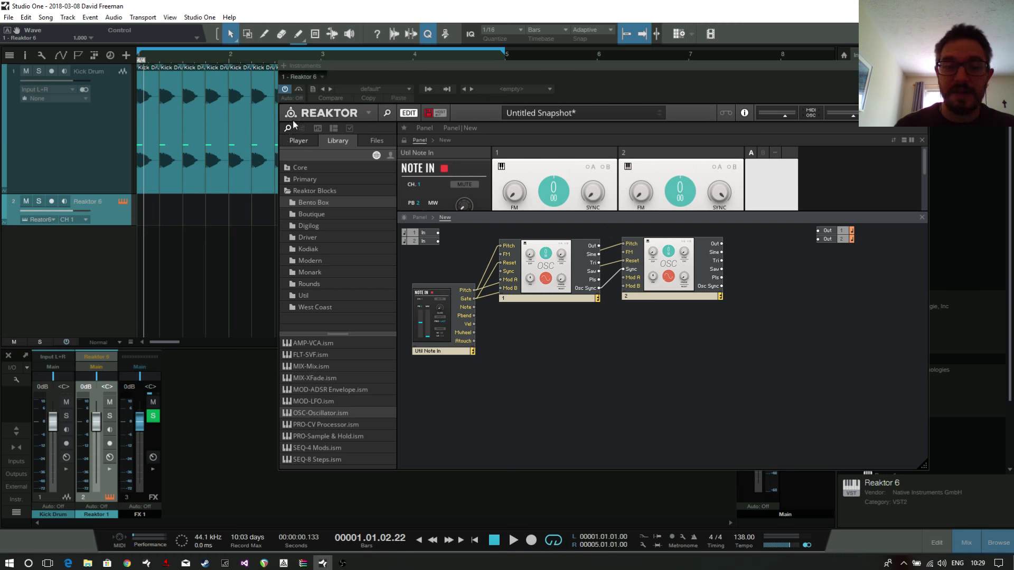
Step: Add the Modern Paul Filter block from the library and connect oscillator 2's Out to the filter's In
left_click(322, 262)
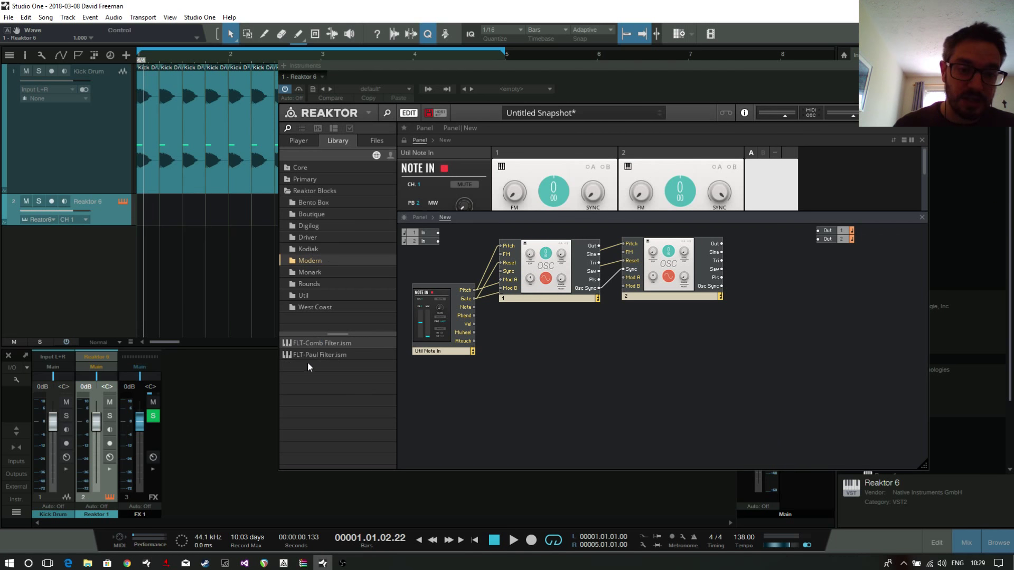
left_click_drag(324, 354, 756, 327)
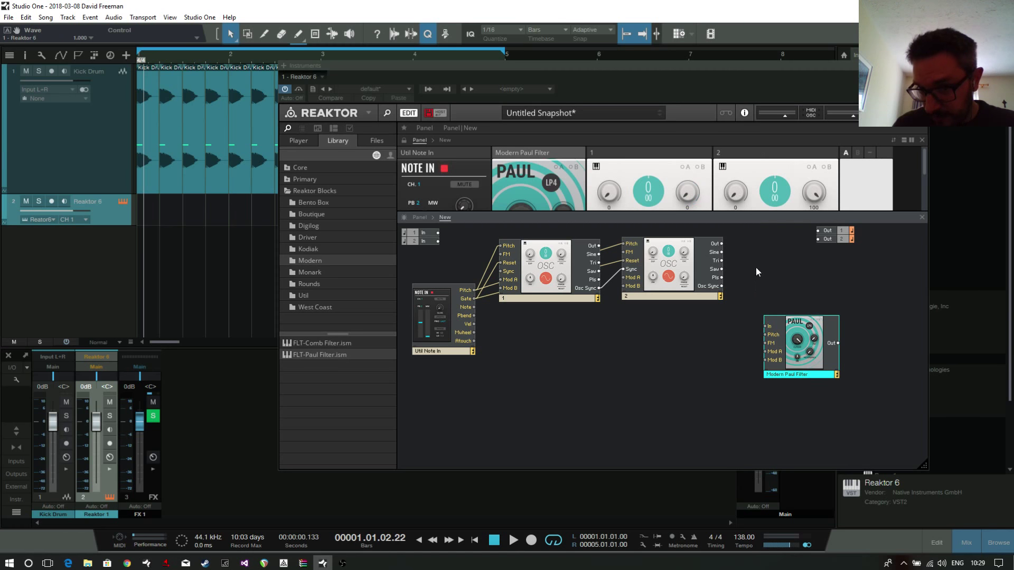
left_click_drag(769, 326, 767, 326)
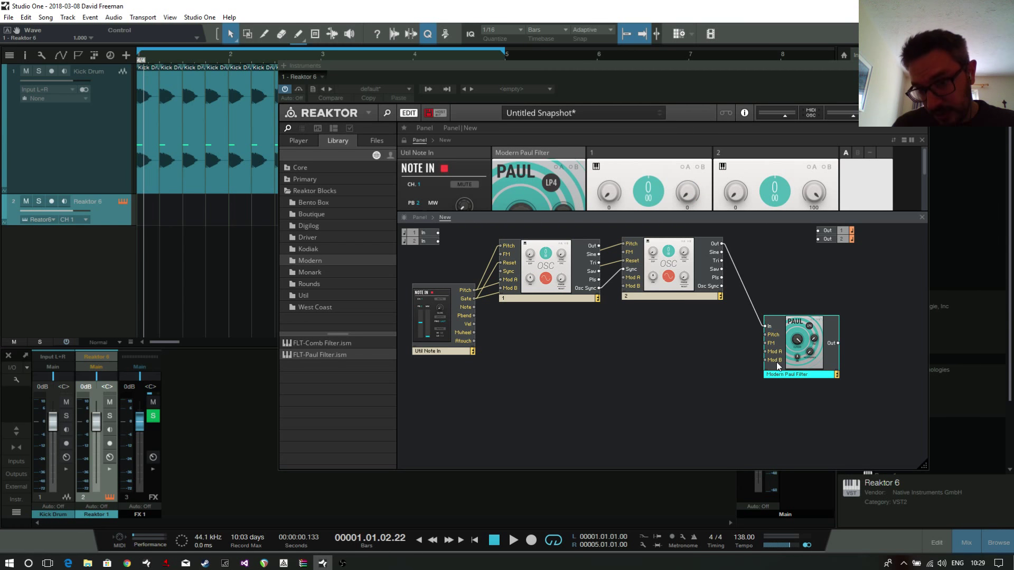
Step: Move the Paul Filter closer below oscillator 2 and connect Note In's Pitch output to the filter's Pitch input
mouse_move(780, 370)
left_mouse_down()
mouse_move(750, 286)
mouse_move(781, 358)
mouse_move(776, 383)
left_mouse_up()
left_click_drag(650, 298, 648, 298)
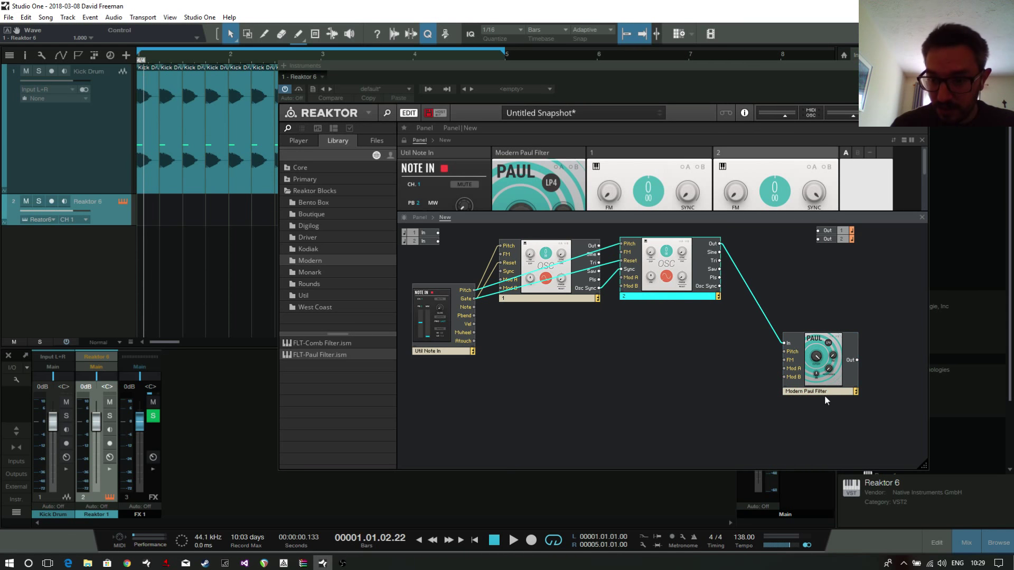
left_click(806, 363)
left_click_drag(795, 387, 776, 373)
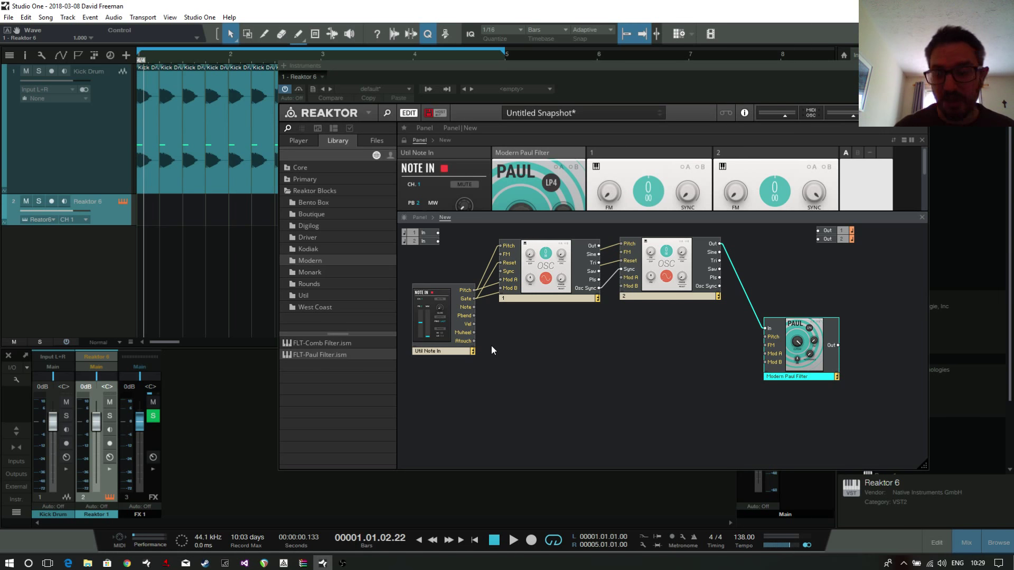
left_click_drag(790, 380, 756, 363)
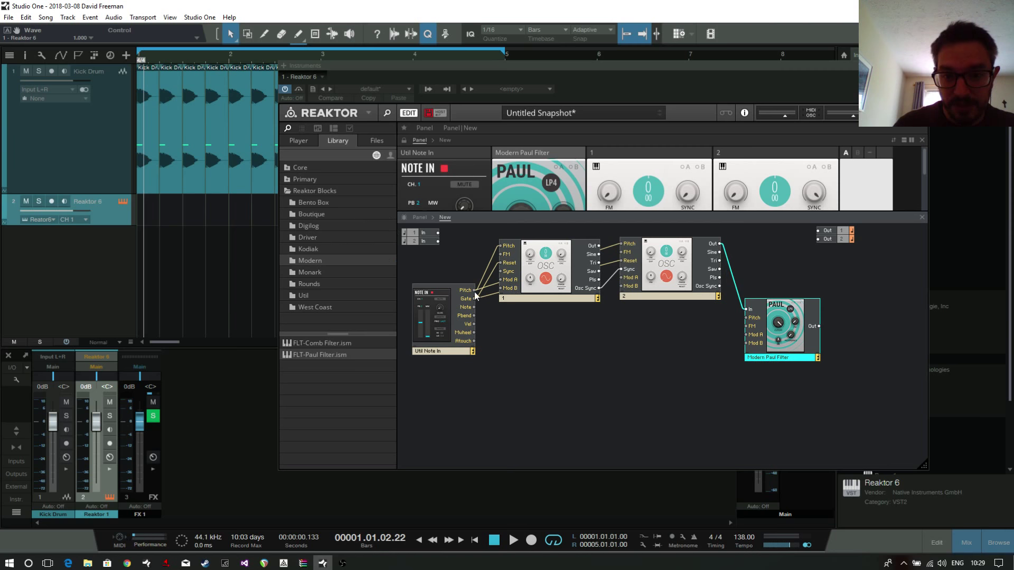
left_click_drag(474, 291, 746, 318)
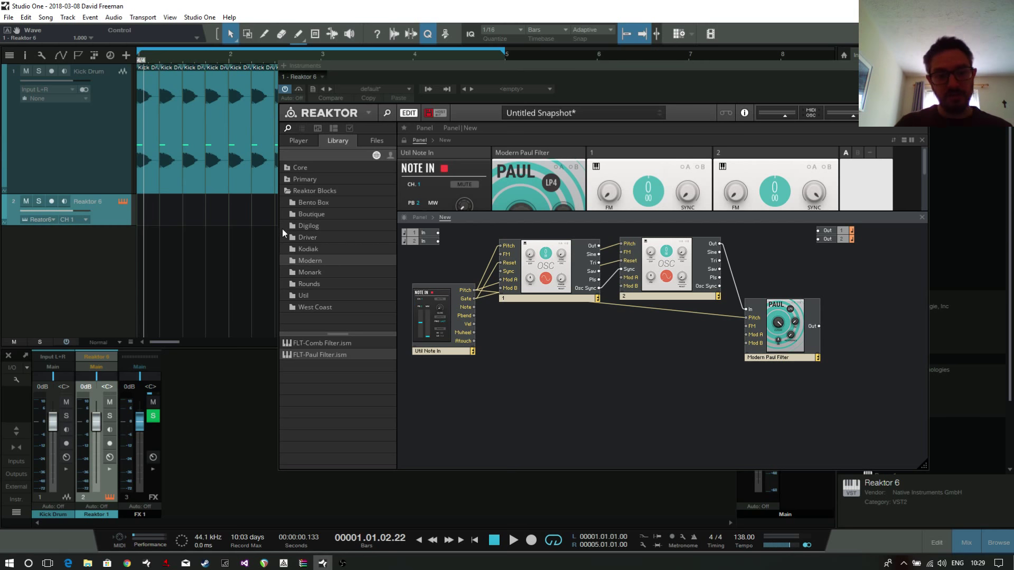
Step: Add two Bento Box ADSR Envelope blocks to the structure, side by side below the oscillators and filter
left_click(315, 201)
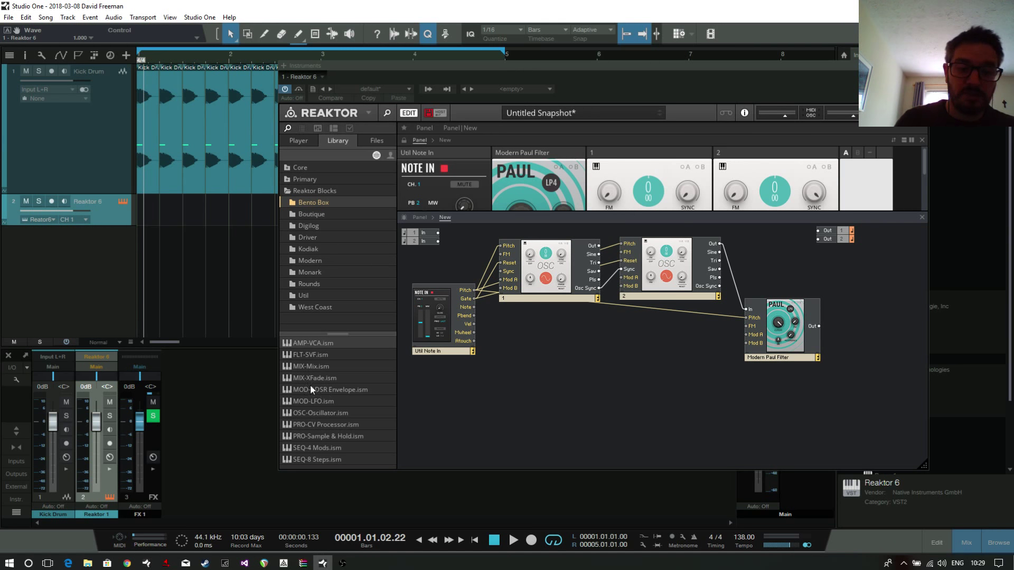
left_click_drag(309, 388, 622, 373)
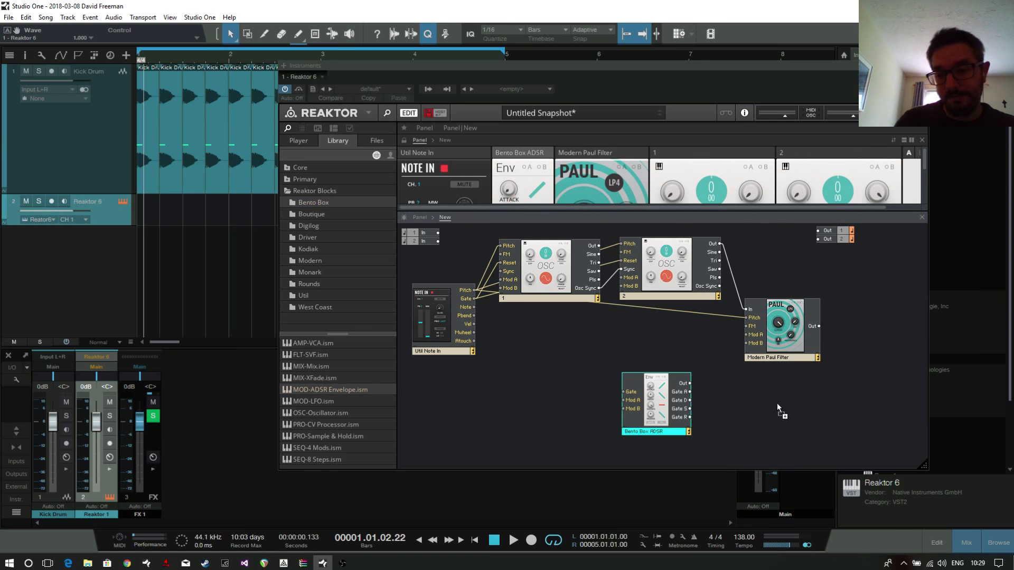
left_click_drag(777, 403, 766, 390)
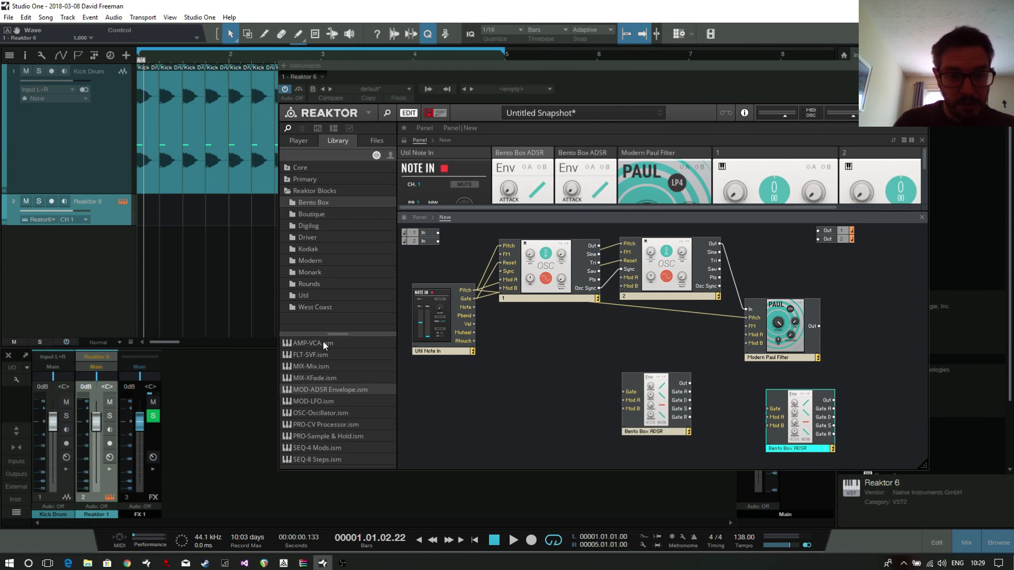
Step: Add a Bento Box VCA after the Paul Filter, feed it from the filter's Out, and connect its Out to both main outputs
left_click_drag(855, 324, 848, 358)
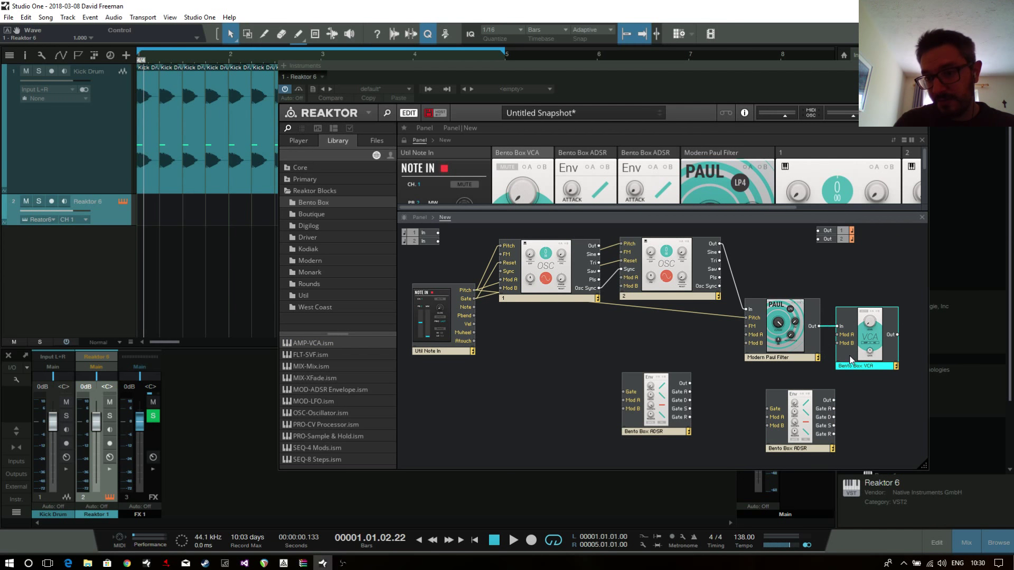
left_click_drag(894, 334, 817, 230)
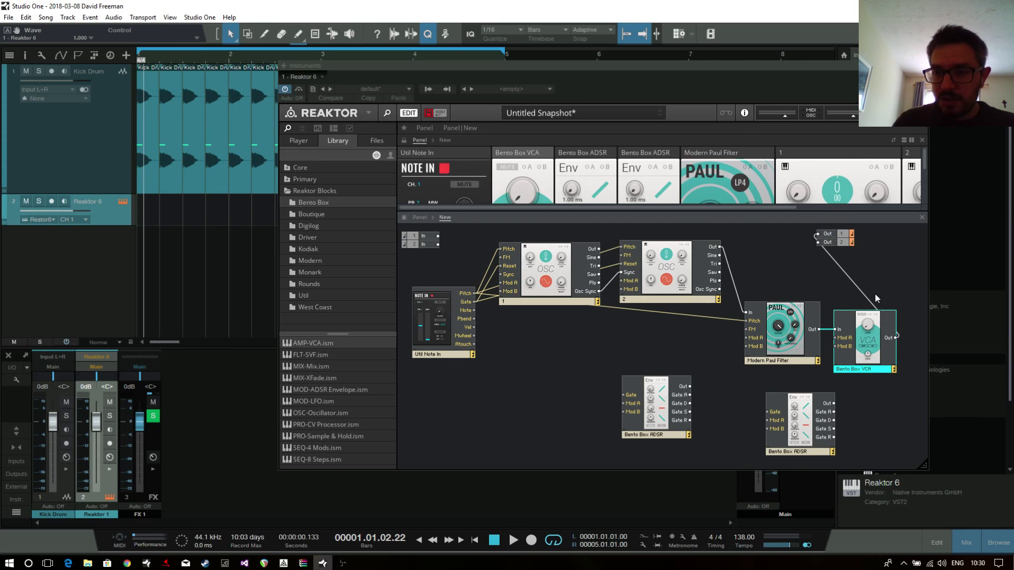
left_click_drag(894, 336, 819, 243)
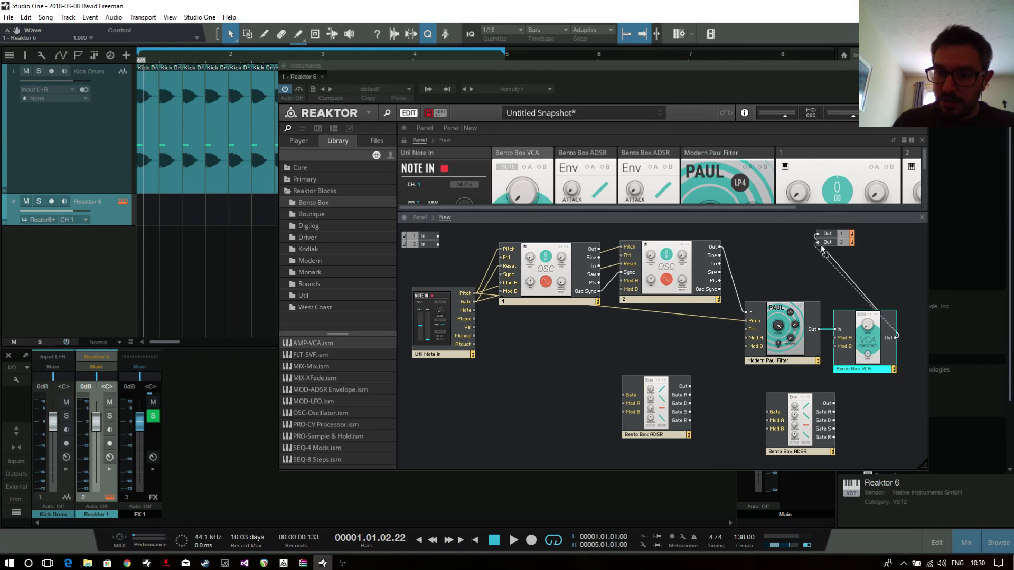
Step: Connect Note In's Gate output to both envelopes' Gate inputs and move the two envelopes closer to Note In
left_click_drag(695, 300, 693, 304)
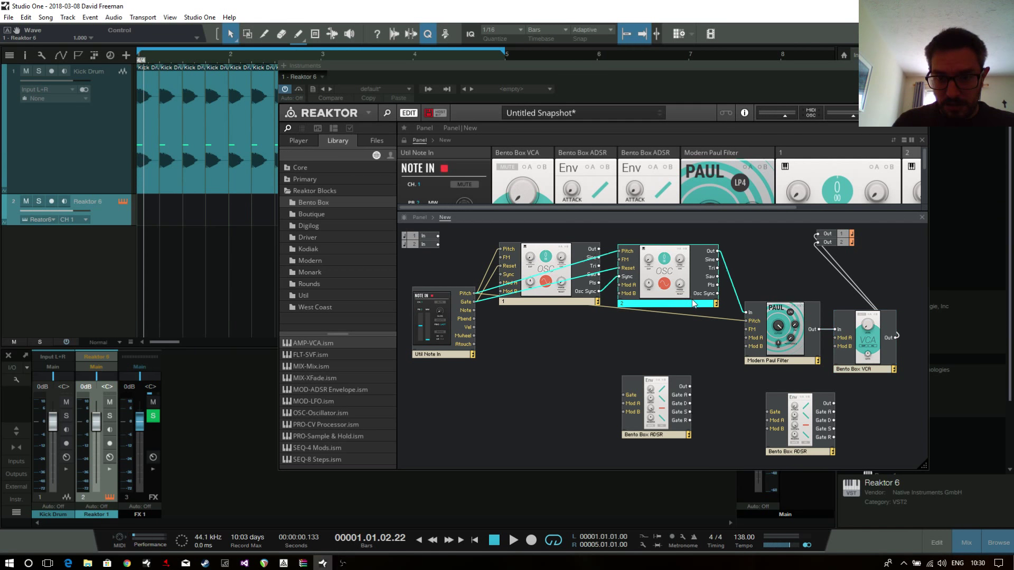
left_click_drag(632, 437, 592, 432)
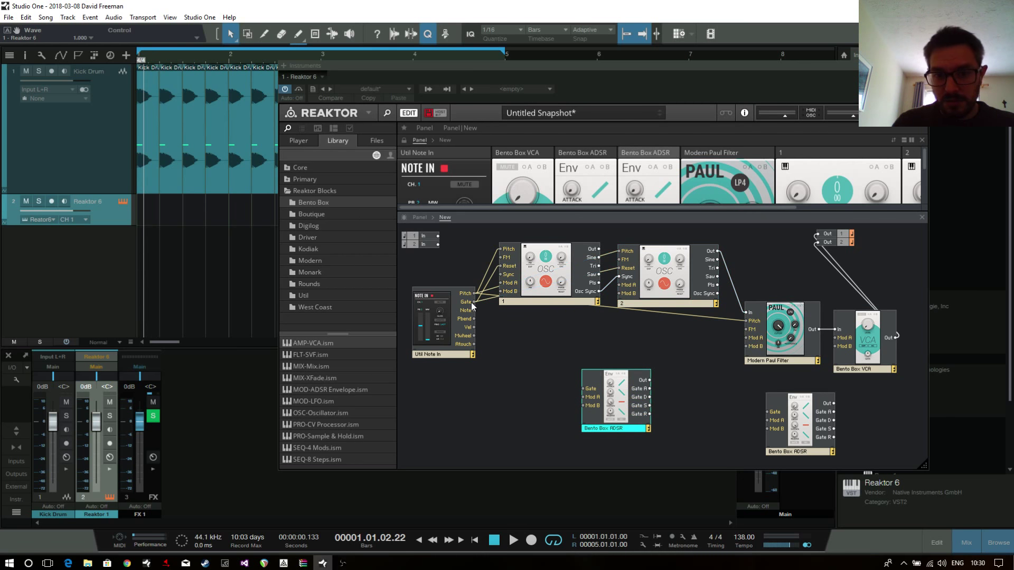
left_click_drag(473, 301, 584, 389)
left_click_drag(473, 303, 767, 412)
left_click_drag(783, 449, 703, 429)
Step: Rename the first ADSR envelope as Filter and the second as Amp
left_click(635, 426)
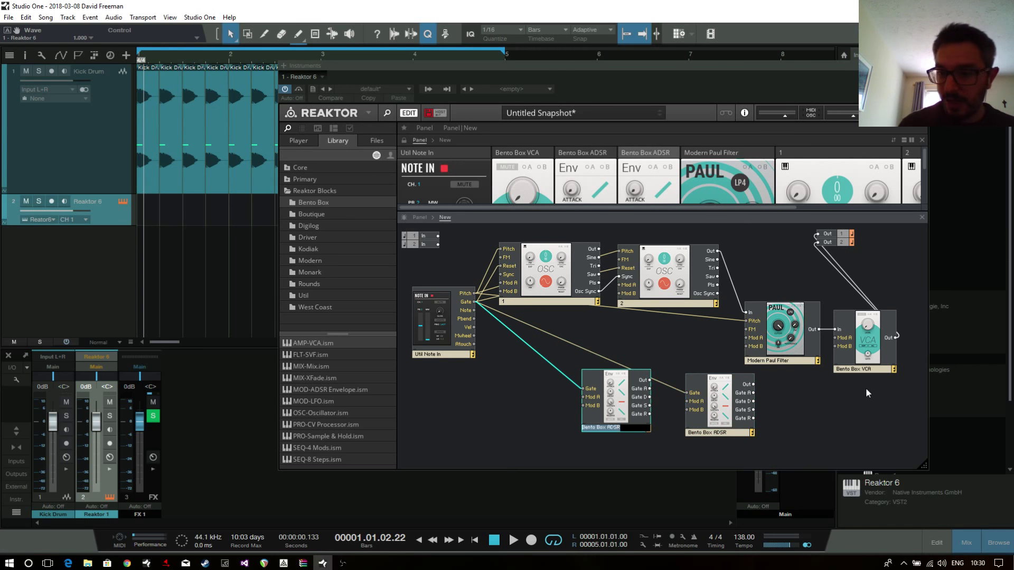
key("BackSpace")
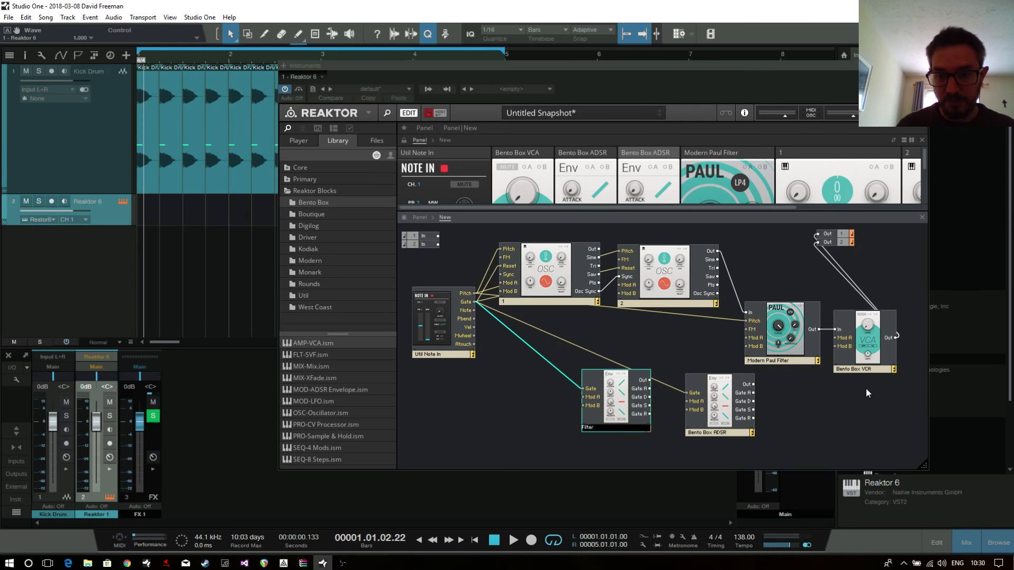
type("Filter")
key("Return")
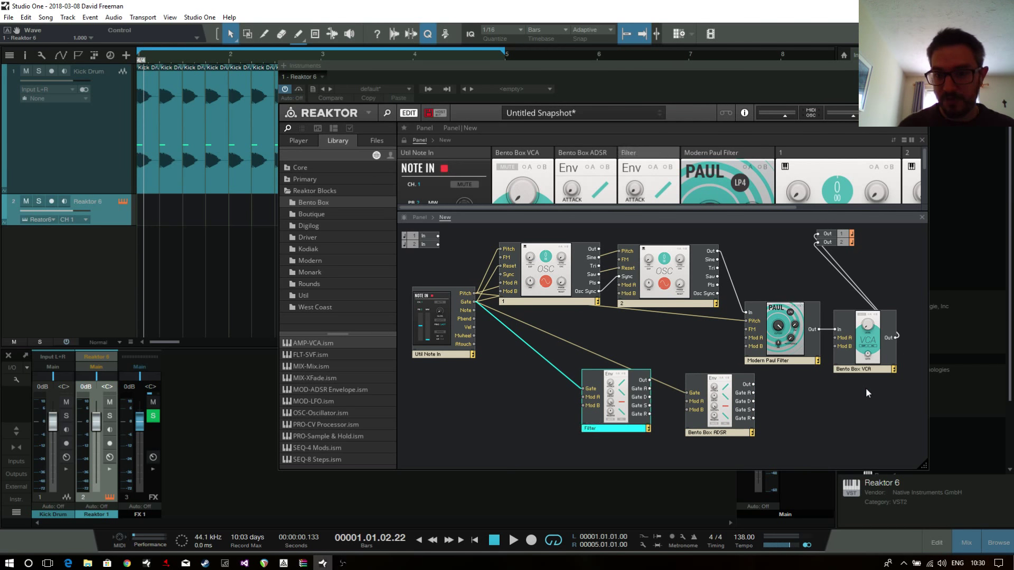
double_click(711, 433)
type("Amp")
key("Return")
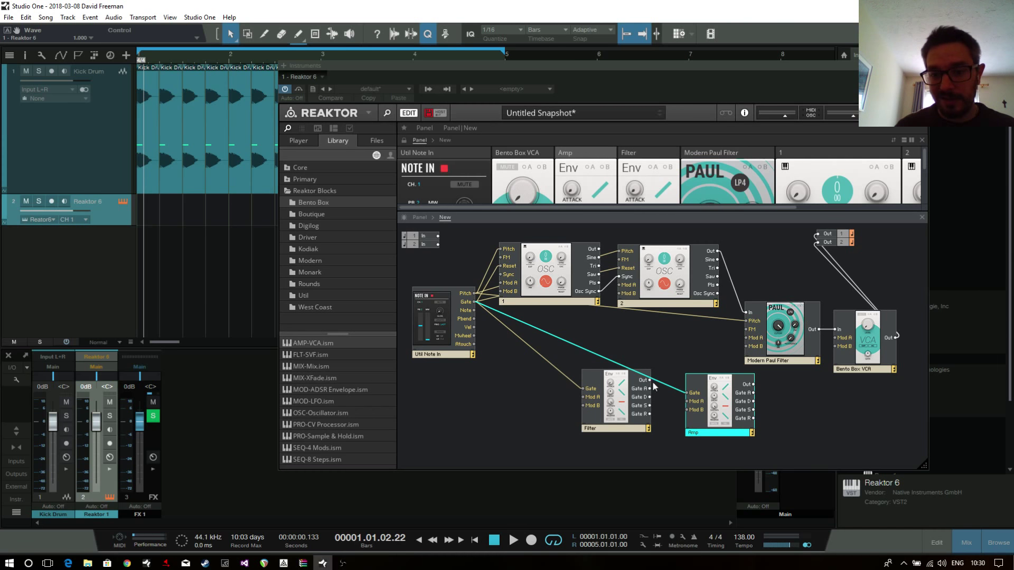
Step: Connect the Filter envelope's Out to the Paul Filter's Mod A and the Amp envelope's Out to the VCA's Mod A
left_click_drag(622, 425, 621, 426)
left_click_drag(648, 384, 747, 339)
left_click_drag(751, 383, 834, 339)
left_click_drag(621, 432, 642, 436)
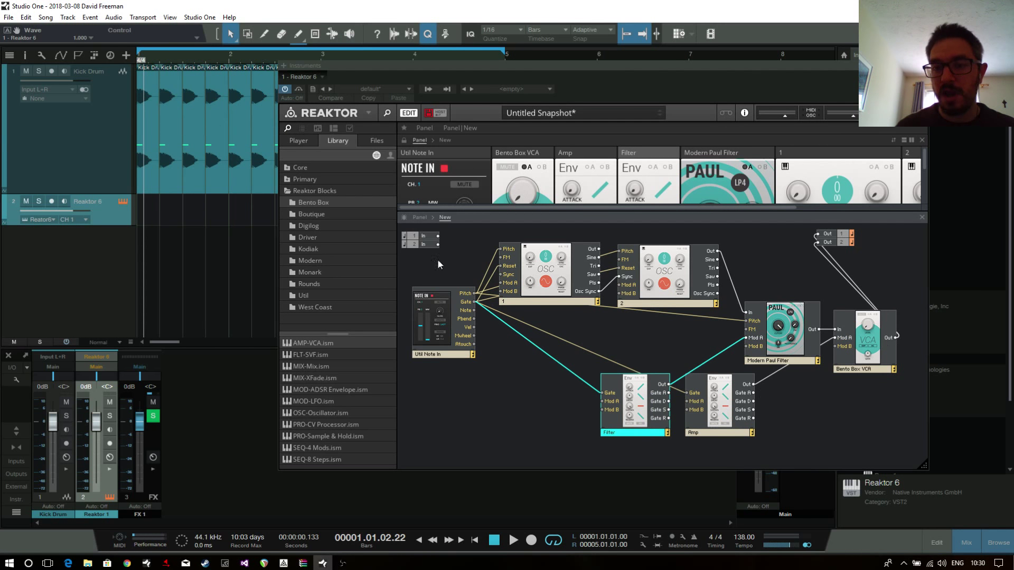
Step: Enlarge the panel view and plug-in window, and rearrange the panel so the Paul Filter and VCA follow oscillator 2
left_click_drag(641, 212, 641, 352)
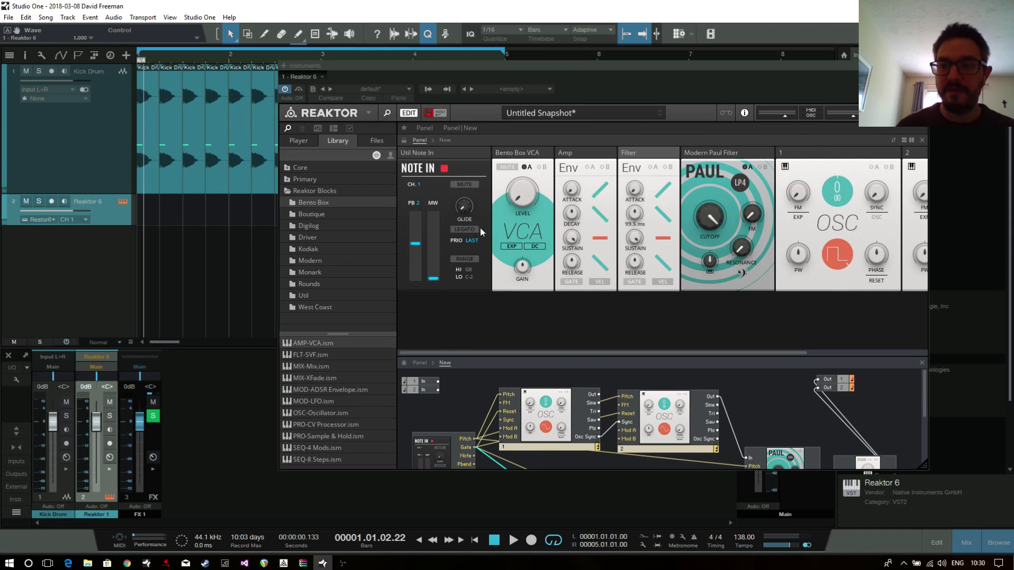
left_click_drag(749, 71, 568, 41)
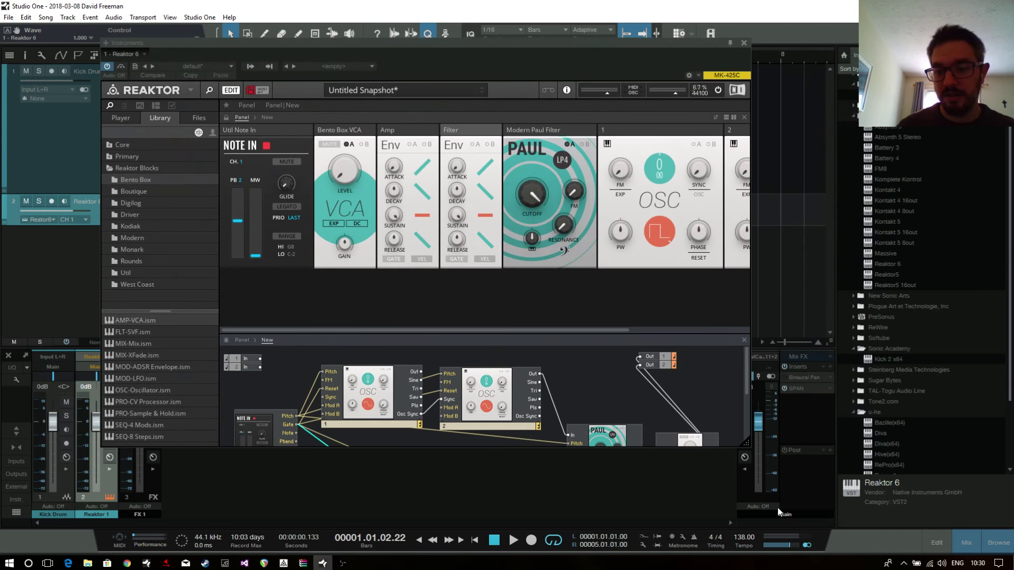
left_click_drag(960, 465, 959, 465)
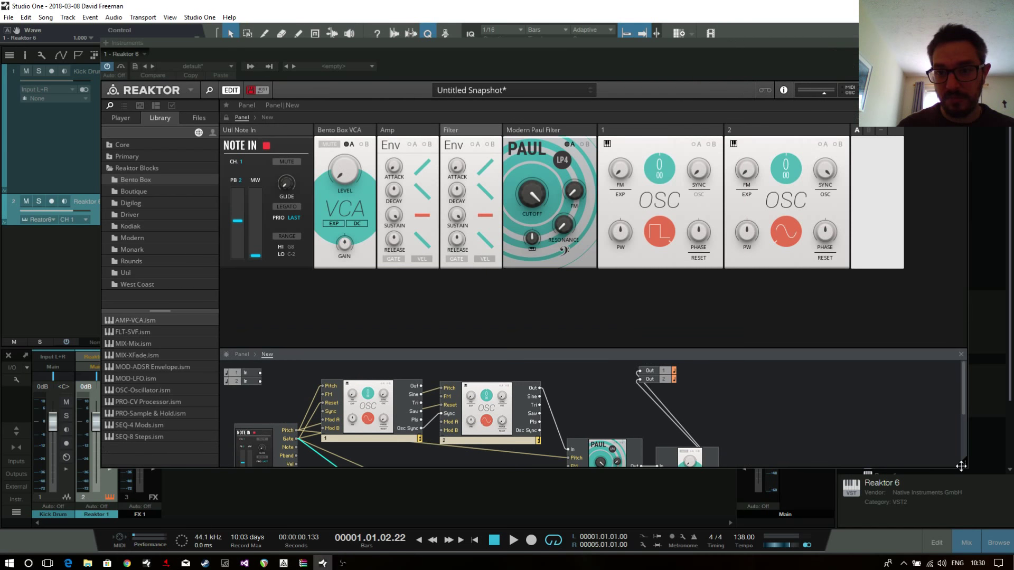
left_click_drag(537, 131, 748, 136)
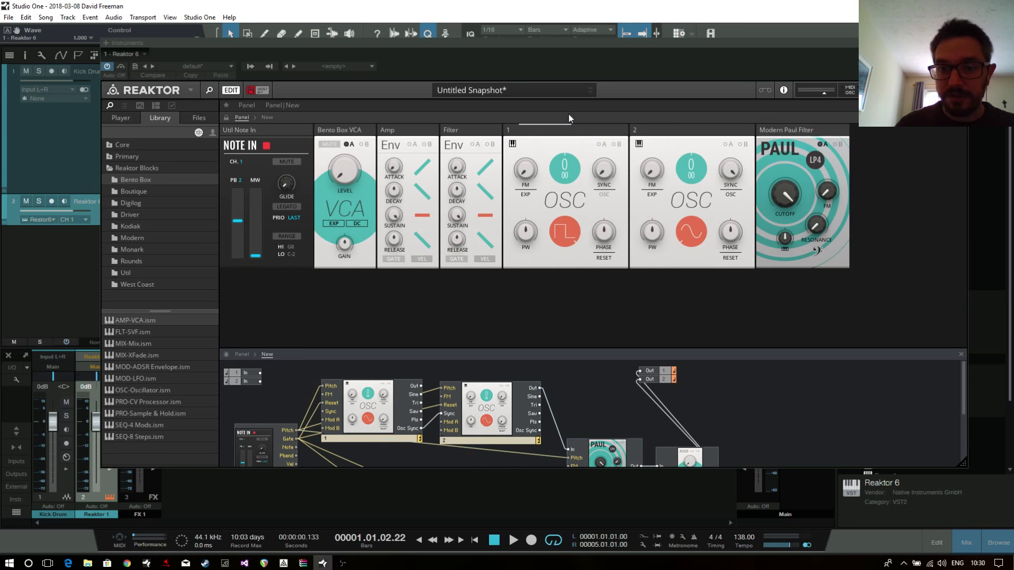
left_click_drag(337, 130, 804, 153)
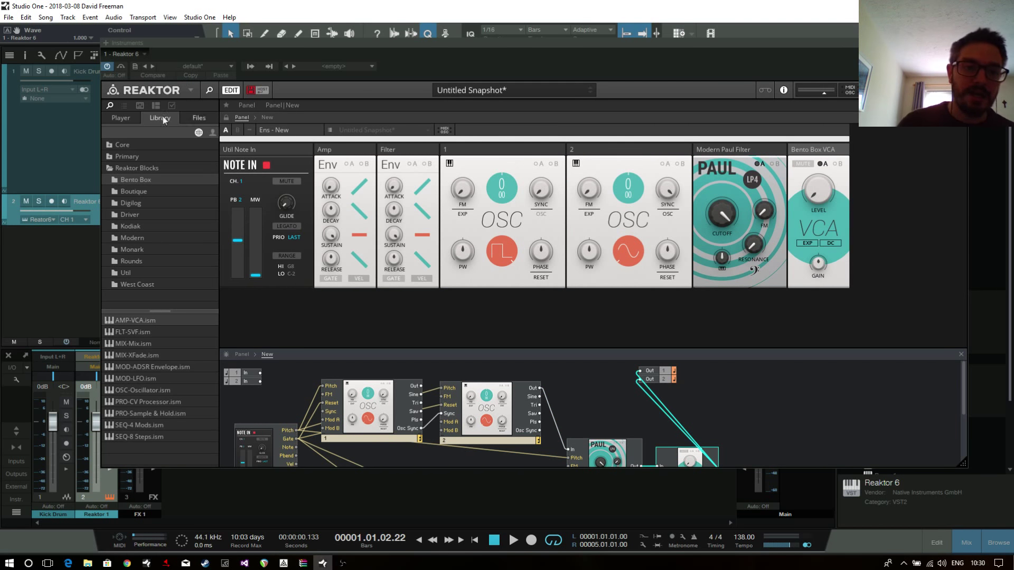
Step: Add the Scope block from the Util library to the structure, to the right of the VCA
left_click(120, 272)
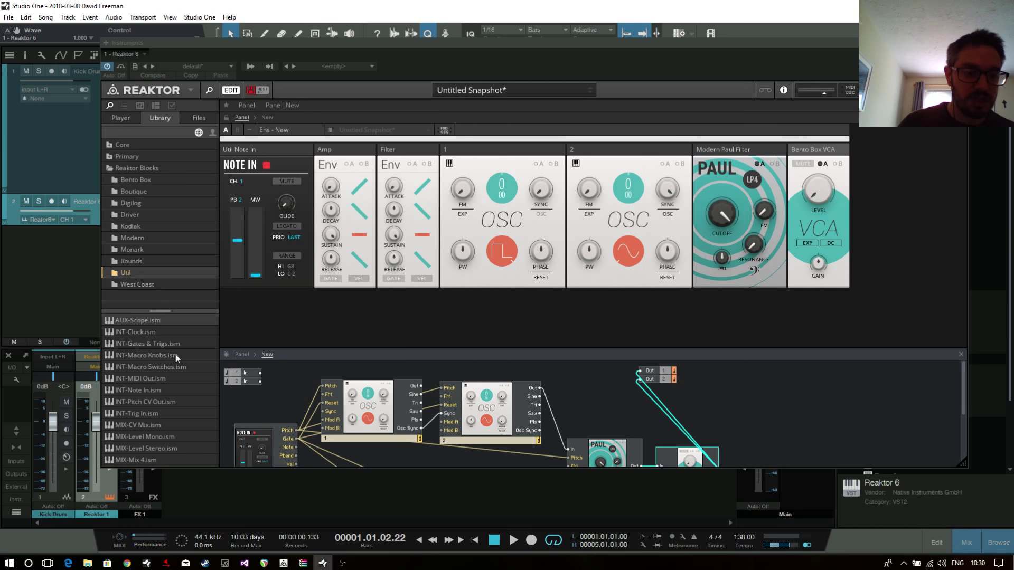
left_click_drag(159, 311, 146, 249)
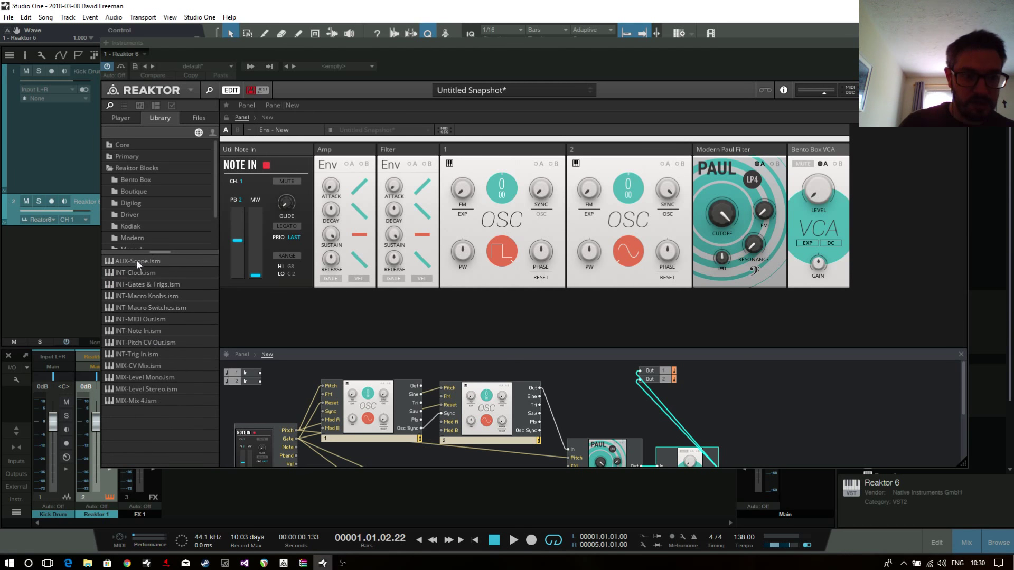
left_click_drag(827, 407, 827, 408)
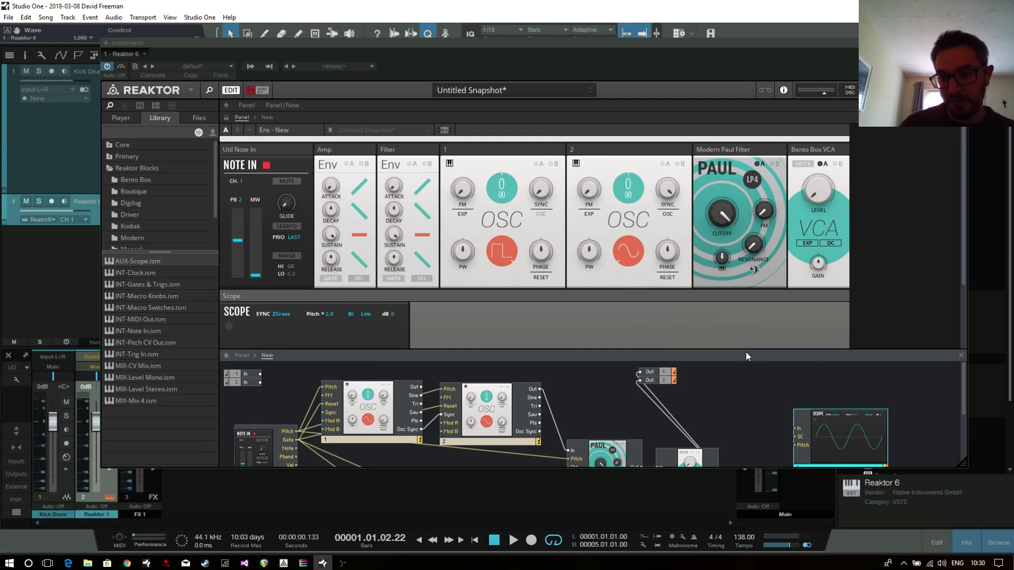
left_click_drag(745, 346, 743, 338)
Step: Connect the VCA's Out to the Scope's In and Note In's Gate and Pitch to its SC and Pitch inputs, then reveal the Scope panel
scroll(729, 368, "down", 3)
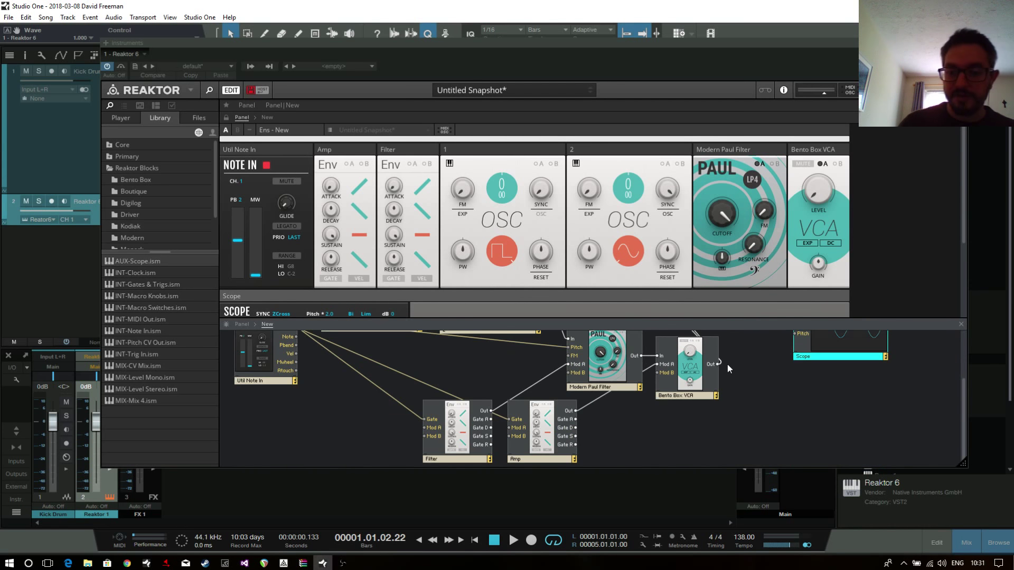
scroll(770, 417, "up", 3)
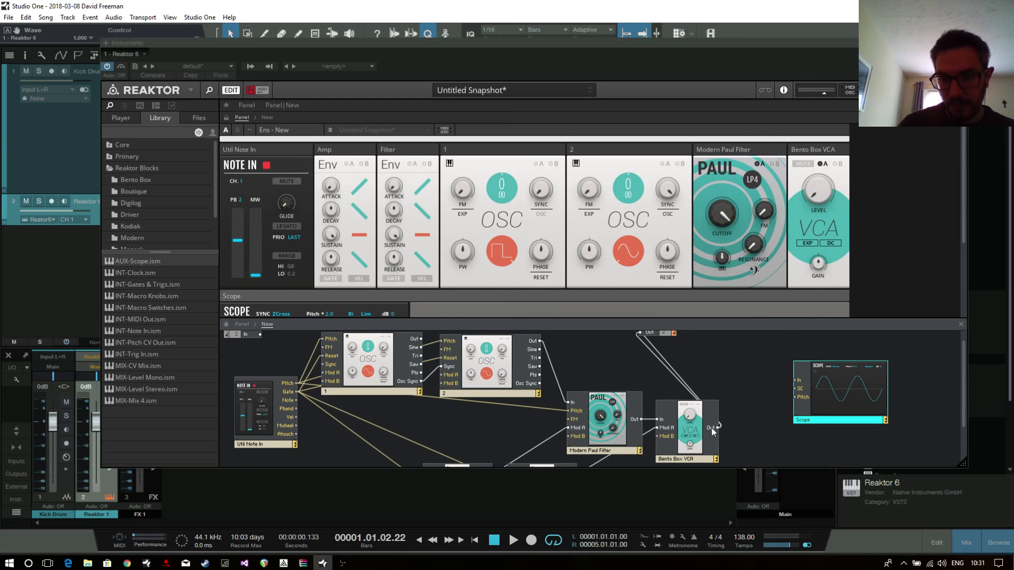
left_click_drag(713, 429, 797, 381)
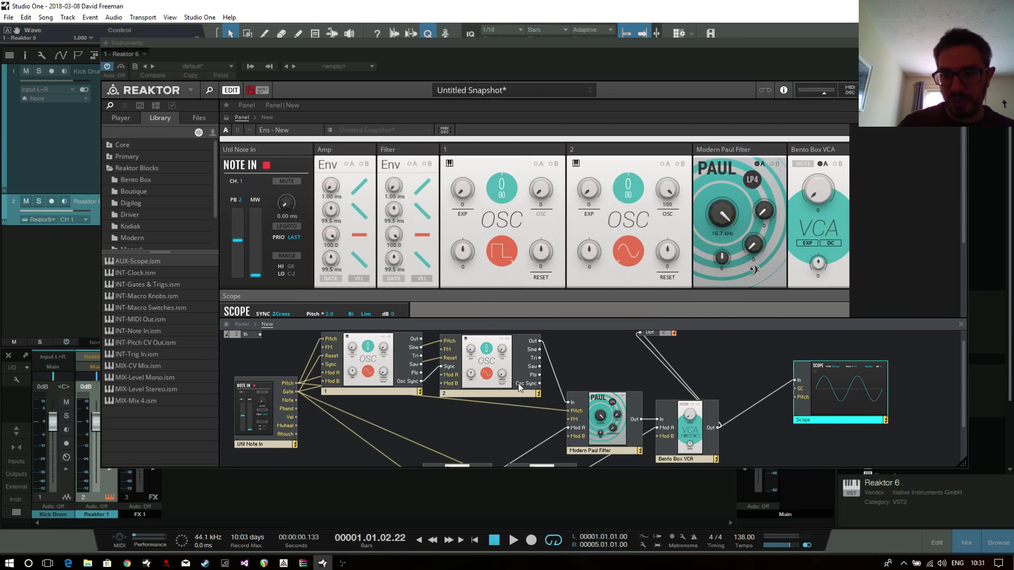
left_click_drag(480, 386, 297, 391)
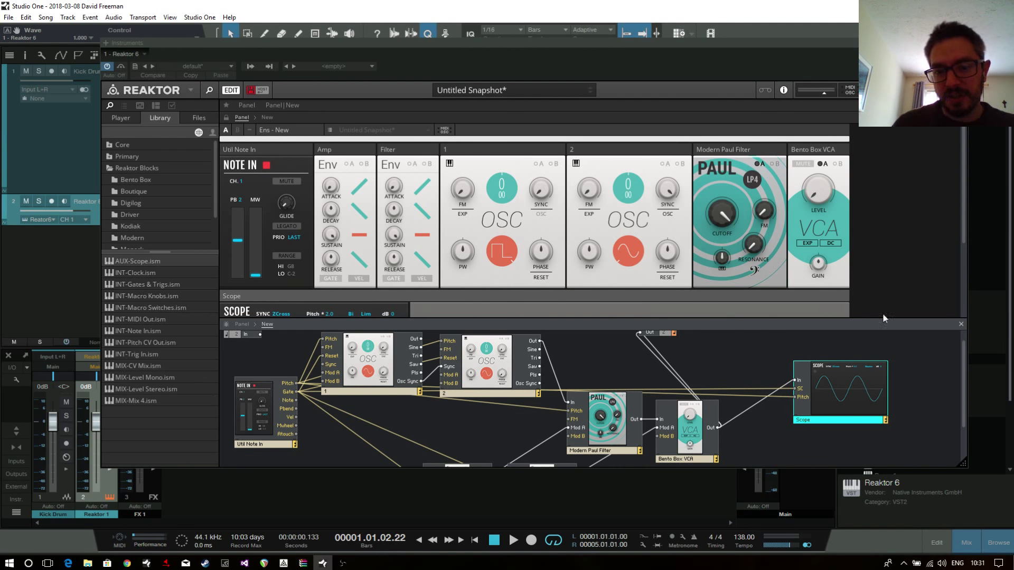
left_click_drag(752, 317, 779, 428)
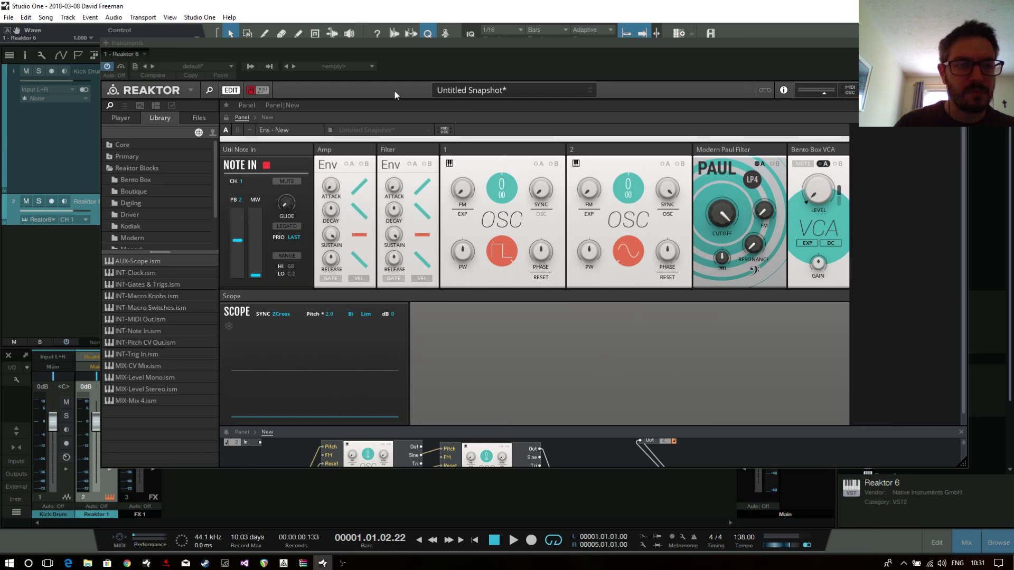
Step: Draw an instrument part about one bar long at the start of the Reaktor 6 track and open it for note editing
left_click_drag(400, 46, 612, 348)
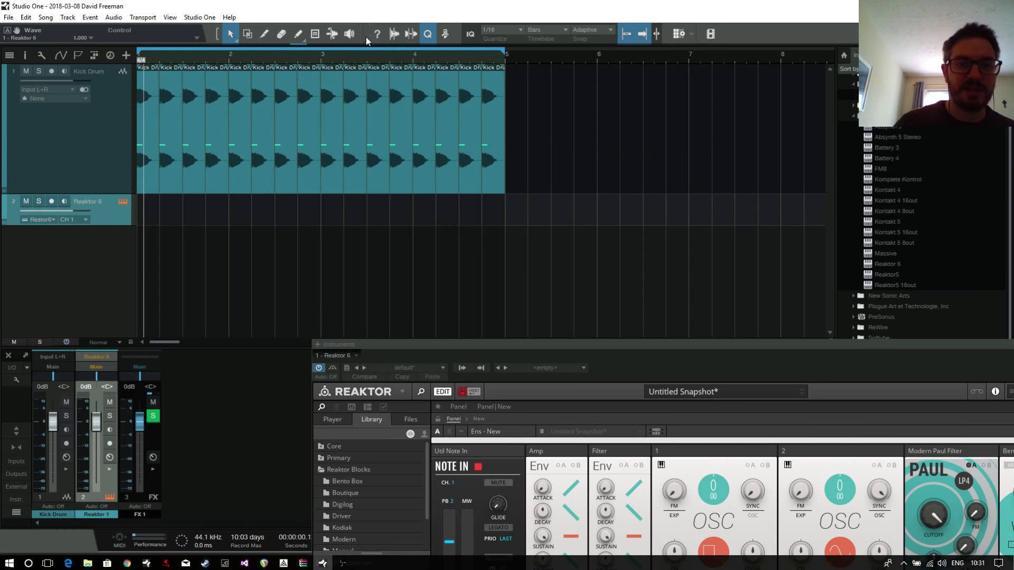
left_click(302, 33)
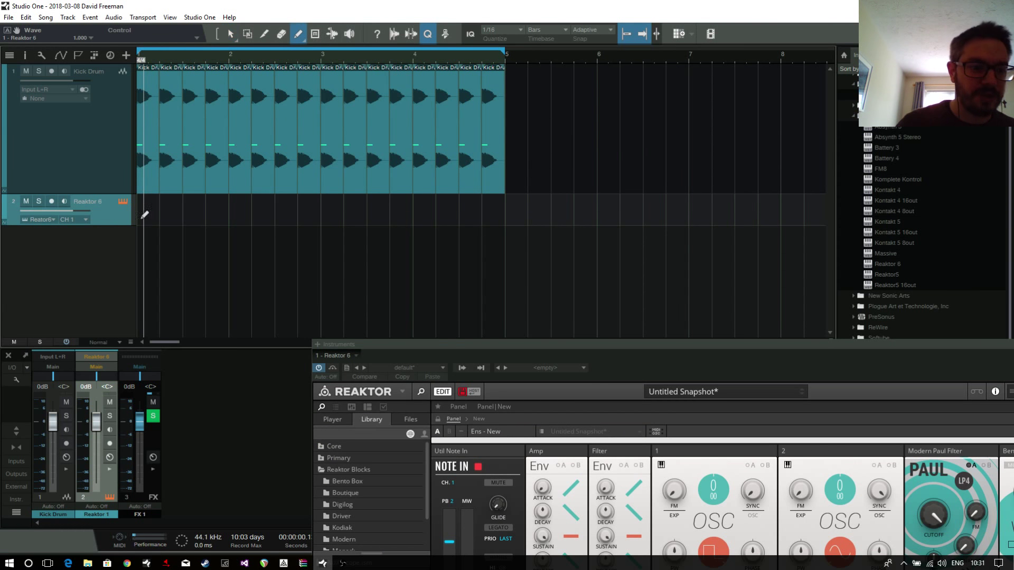
left_click_drag(141, 214, 229, 211)
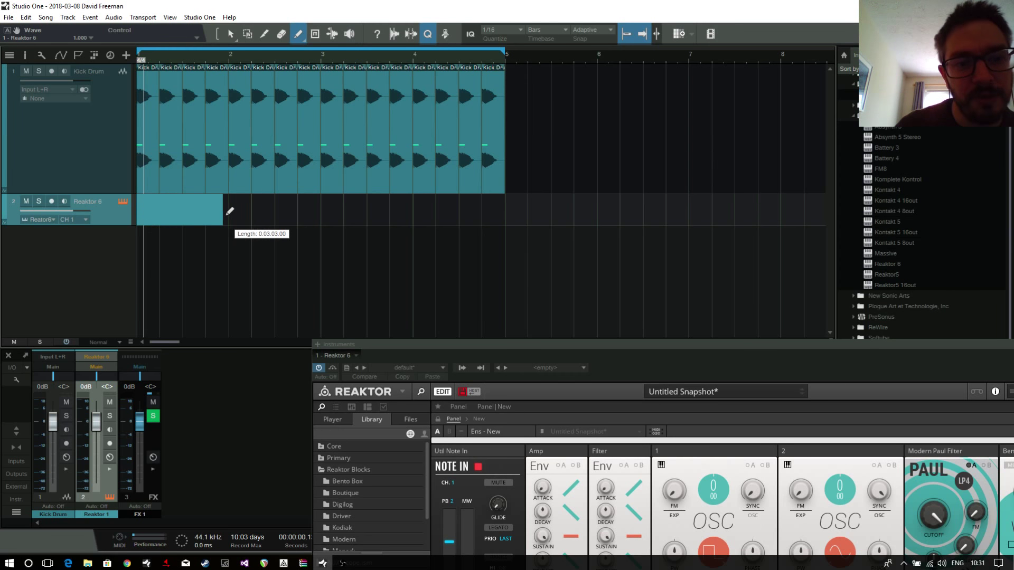
left_click(231, 33)
double_click(187, 211)
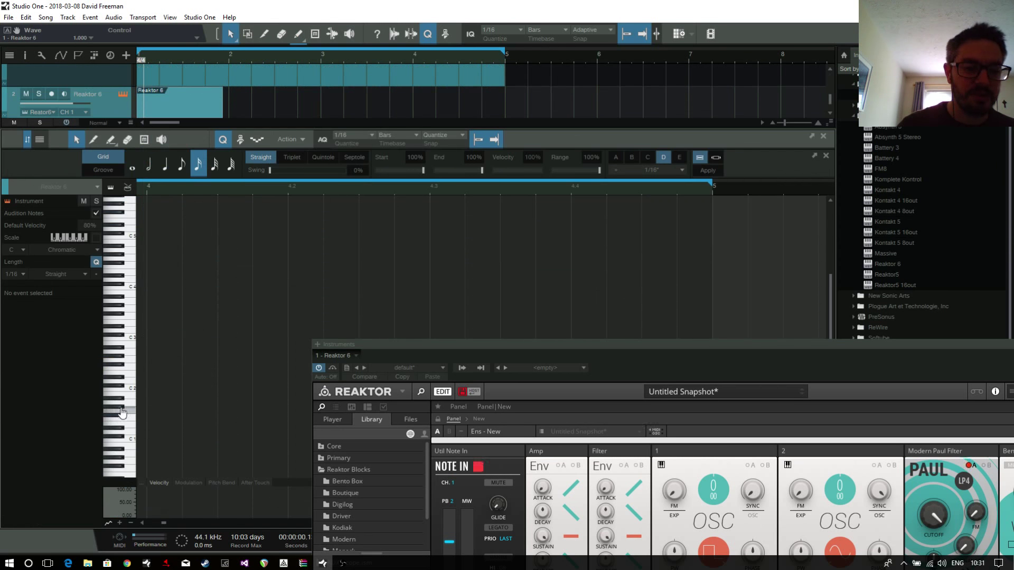
Step: Bring the low octaves of bar 1 into close view in the note editor and set the quantize grid to 1/32
scroll(154, 302, "down", 4)
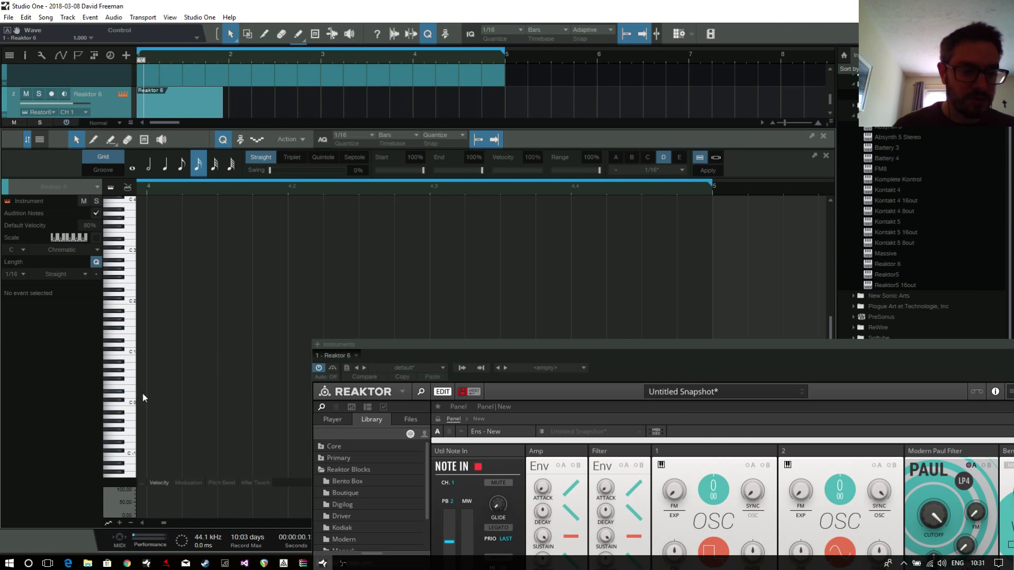
left_click(134, 338)
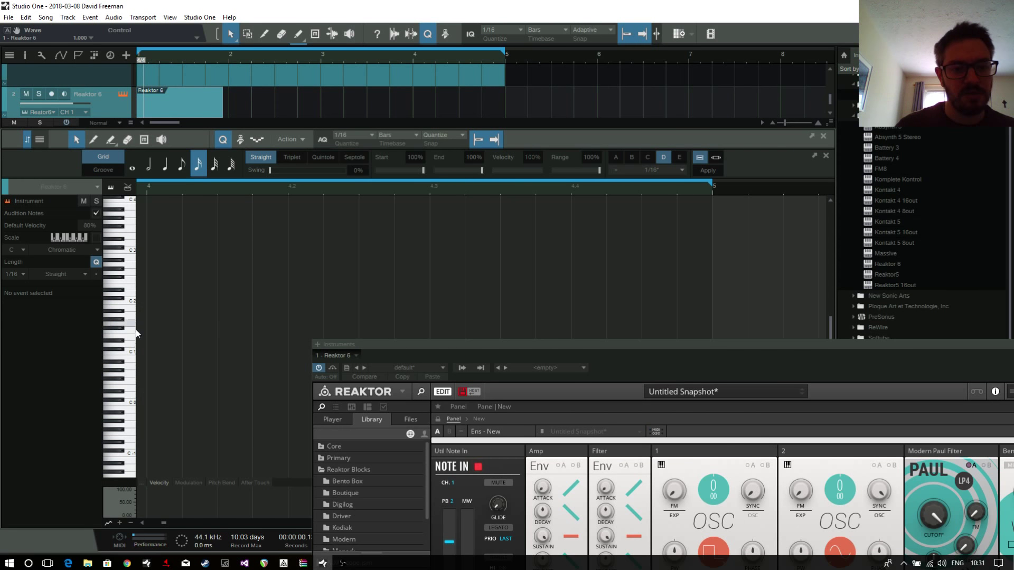
left_click_drag(336, 186, 449, 170)
key("w")
key("w")
key("w")
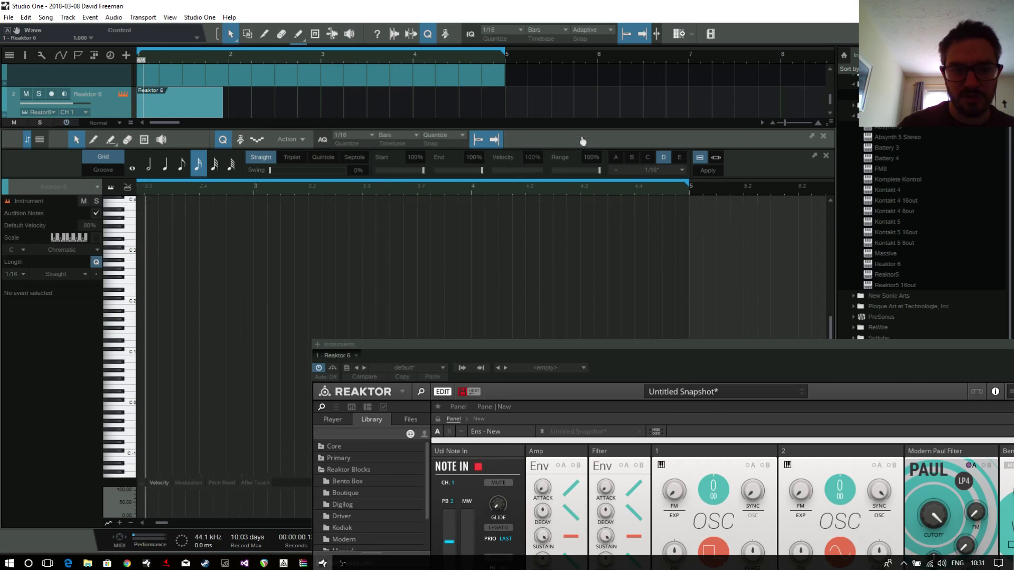
key("e")
key("e")
key("e")
key("e")
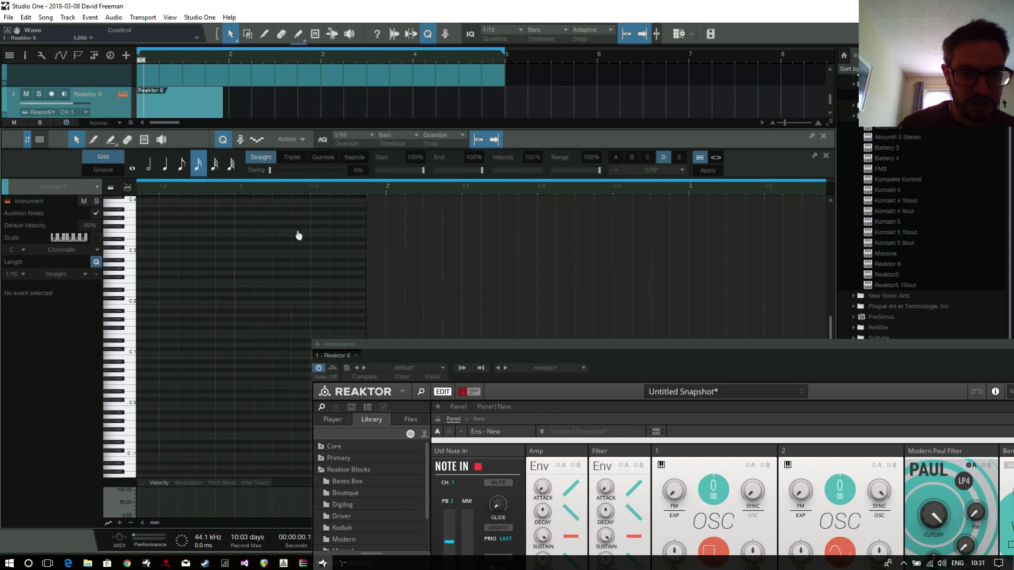
left_click(125, 340)
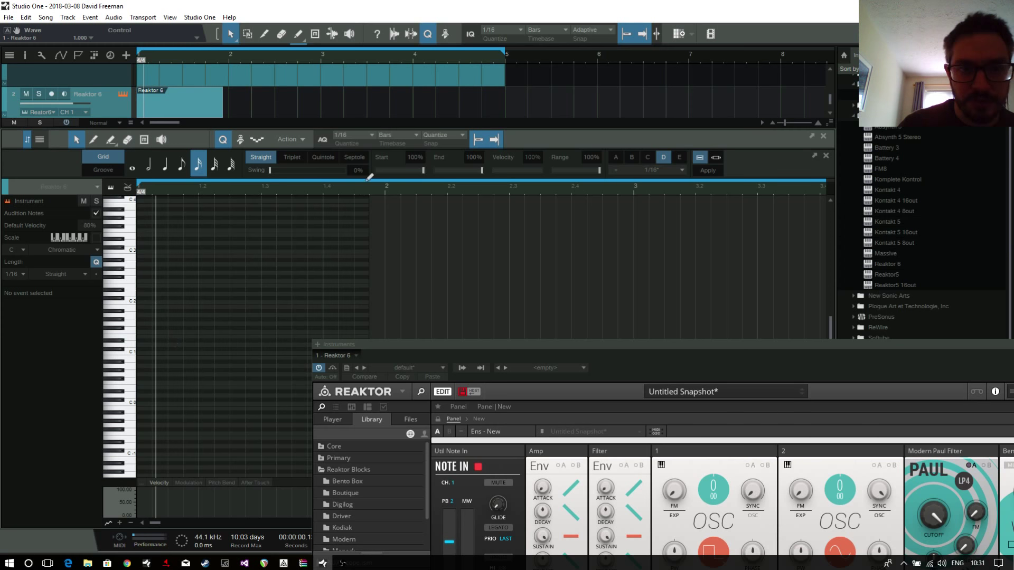
left_click(369, 134)
left_click(442, 153)
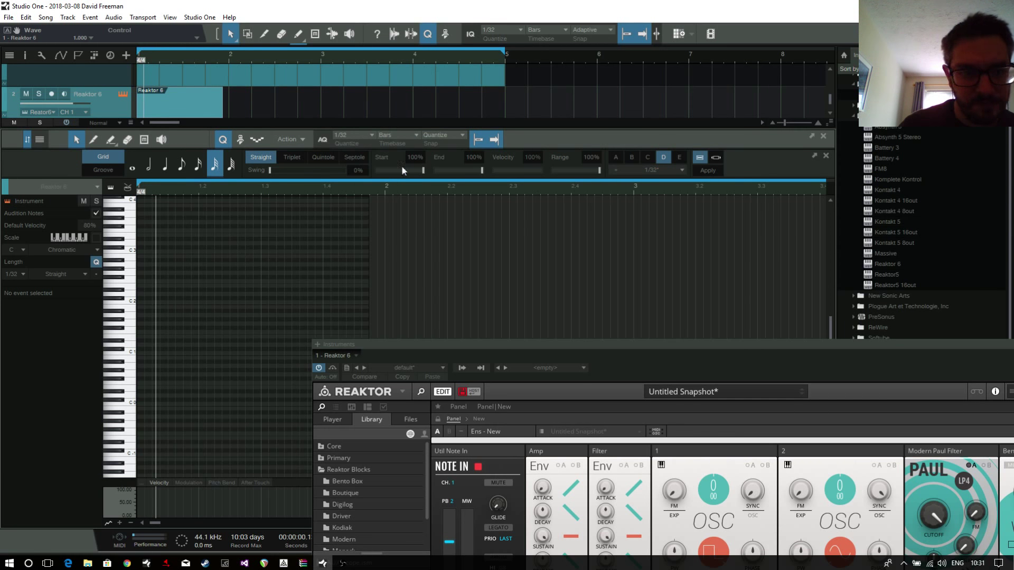
scroll(274, 213, "up", 5)
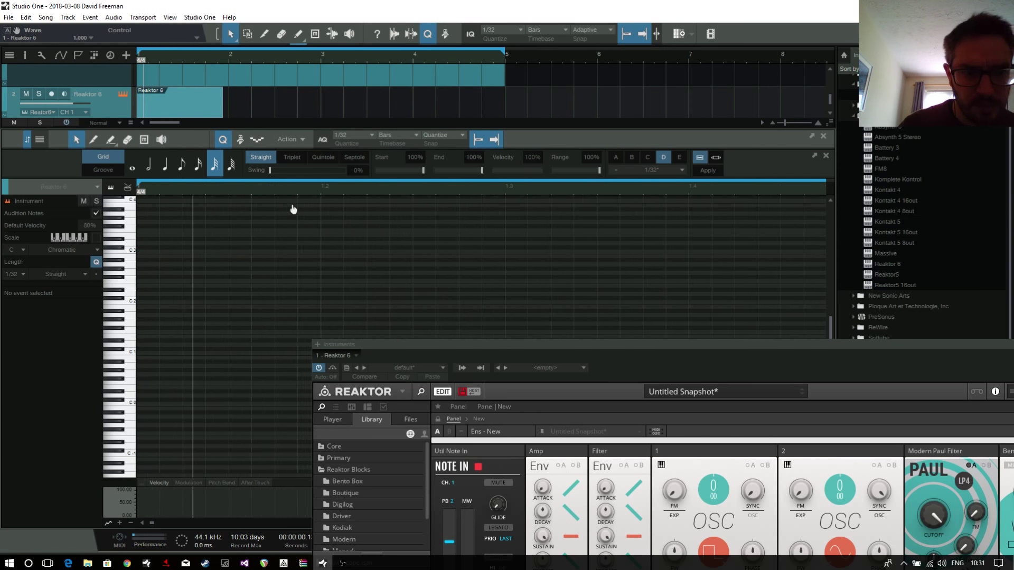
Step: Close the Reaktor window and enter three 1/32 notes on E 0, starting on the second, third and fourth sixteenths of beat 1
left_click_drag(891, 347, 609, 445)
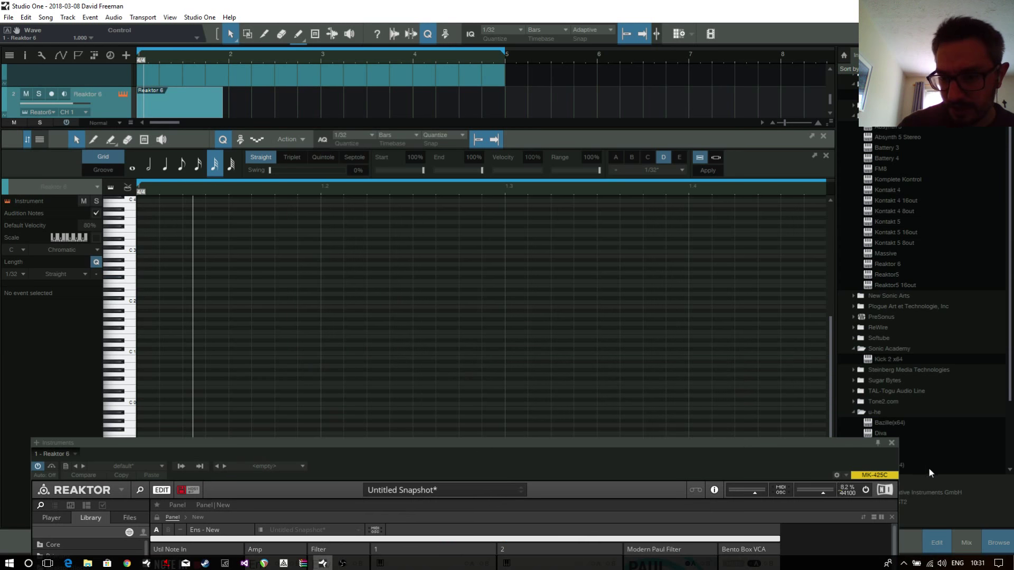
left_click(892, 443)
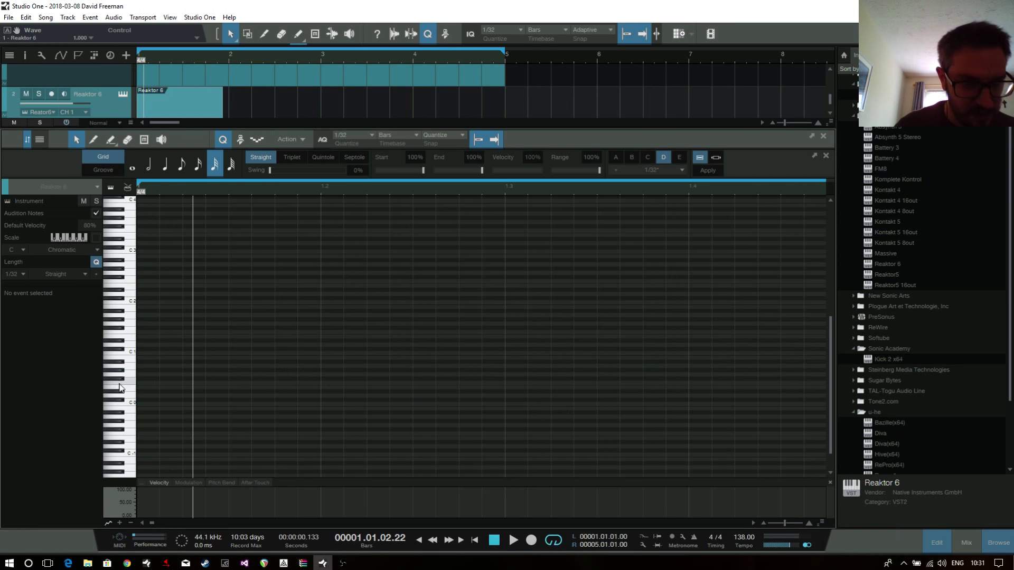
double_click(191, 387)
double_click(236, 387)
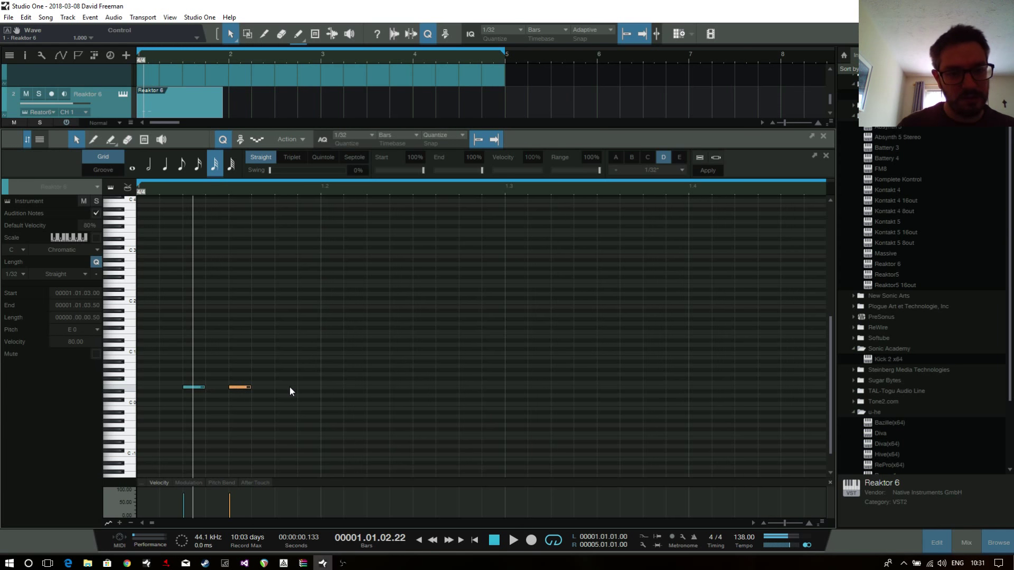
double_click(289, 387)
Step: Select the three E 0 notes and duplicate them three times to fill beats 2 to 4 of the bar
left_click_drag(321, 411, 137, 362)
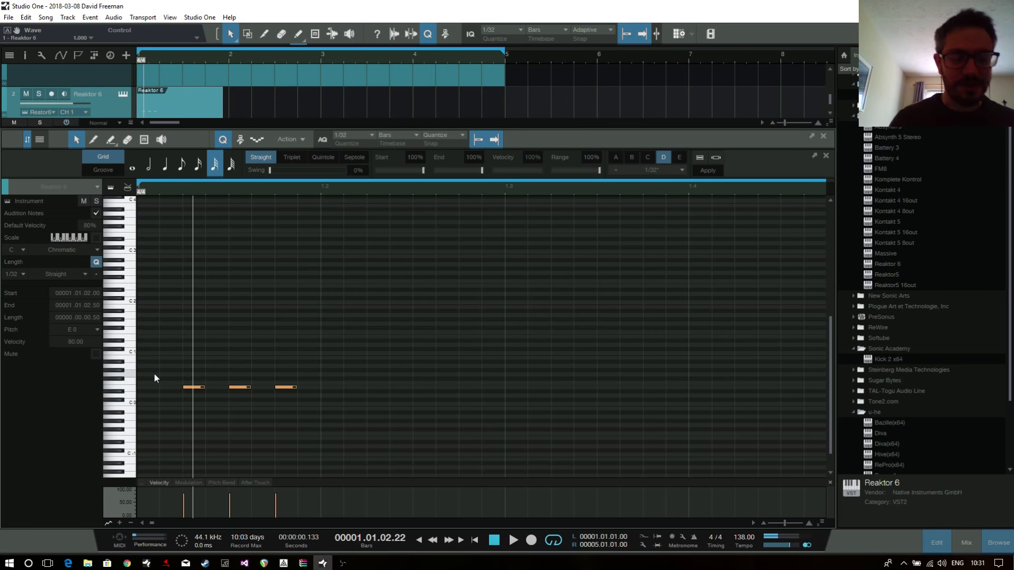
key("d")
key("d")
key("d")
key("w")
key("w")
key("w")
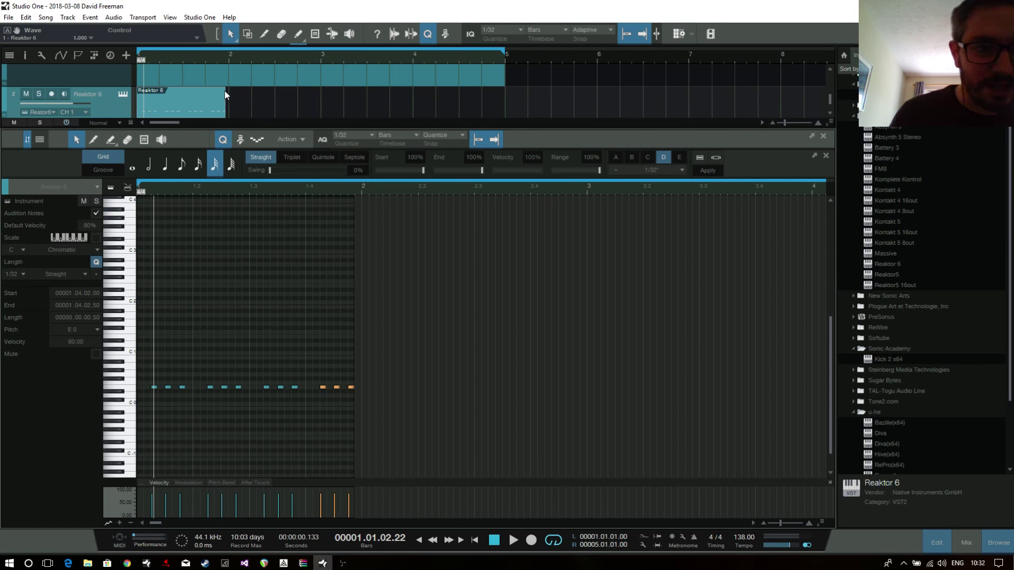
Step: Extend the Reaktor 6 part to exactly one bar and duplicate it three times to fill bars 1 to 4
left_click_drag(226, 102, 232, 102)
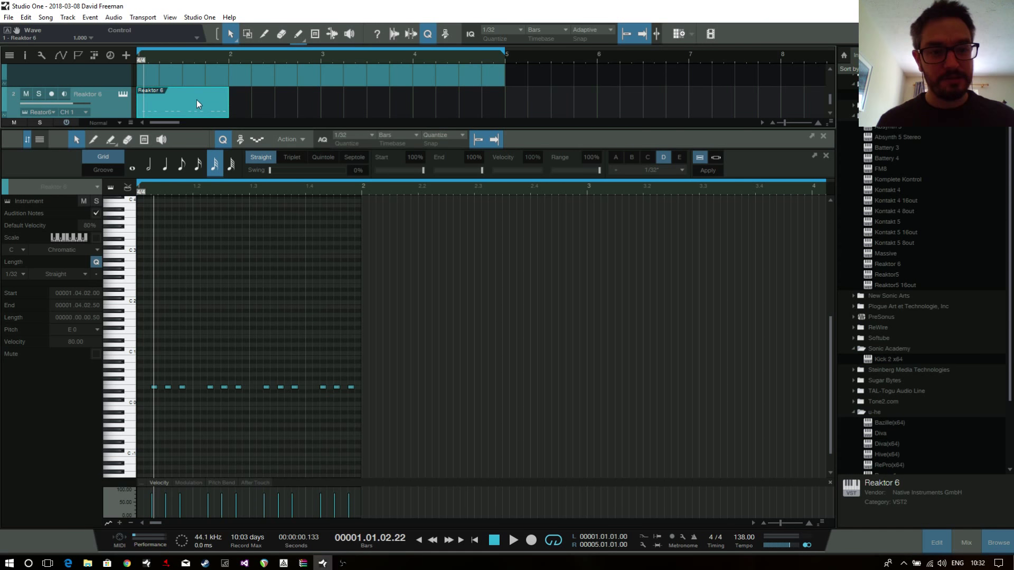
key("d")
key("d")
key("d")
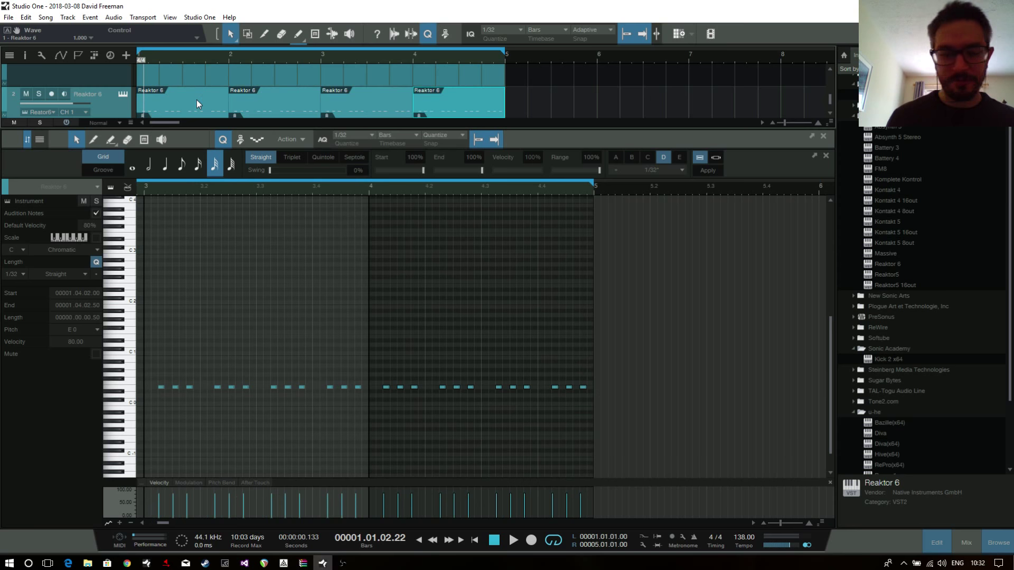
Step: Play the sequence with the kick loop and reopen the Reaktor 6 window in full view
key("space")
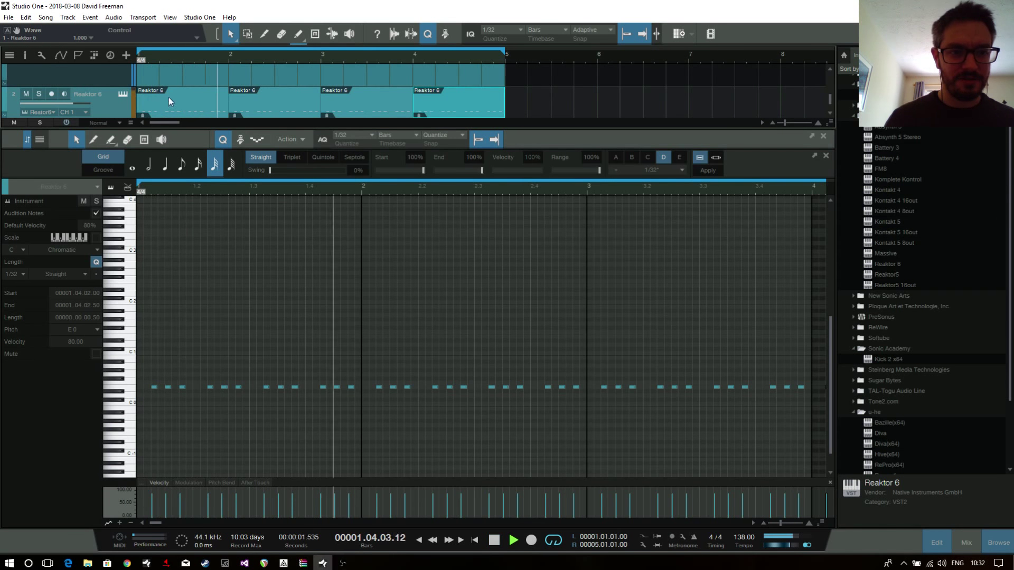
left_click(123, 94)
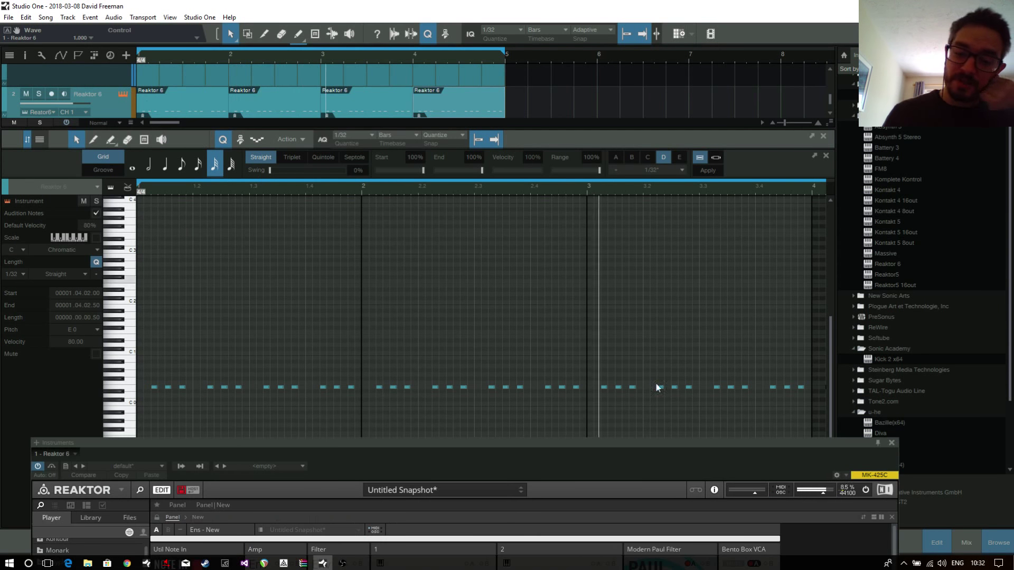
left_click_drag(514, 442, 548, 82)
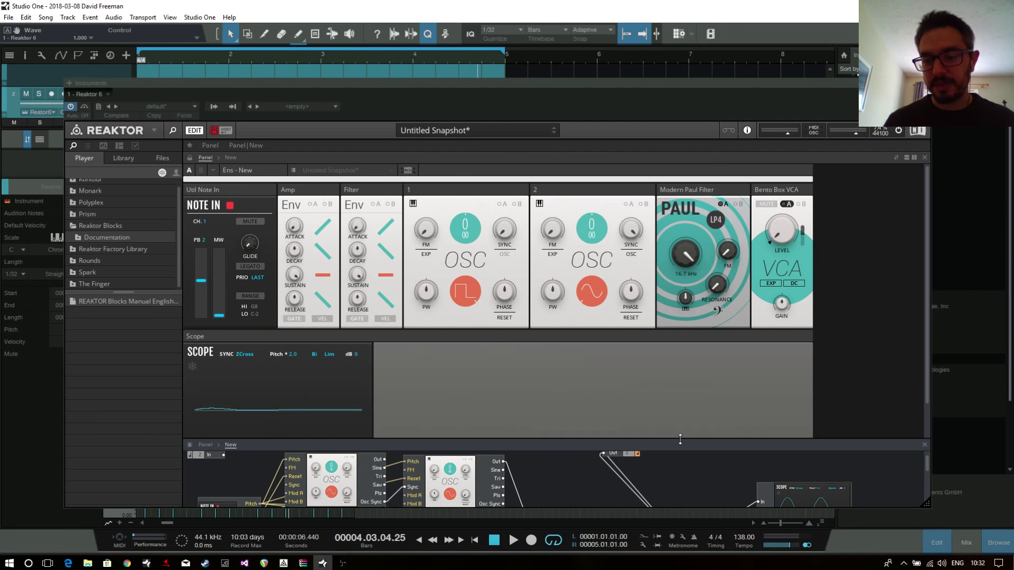
Step: Enlarge the structure view and add the MOD-CFG block from the West Coast library below Note In
left_click_drag(680, 440, 686, 149)
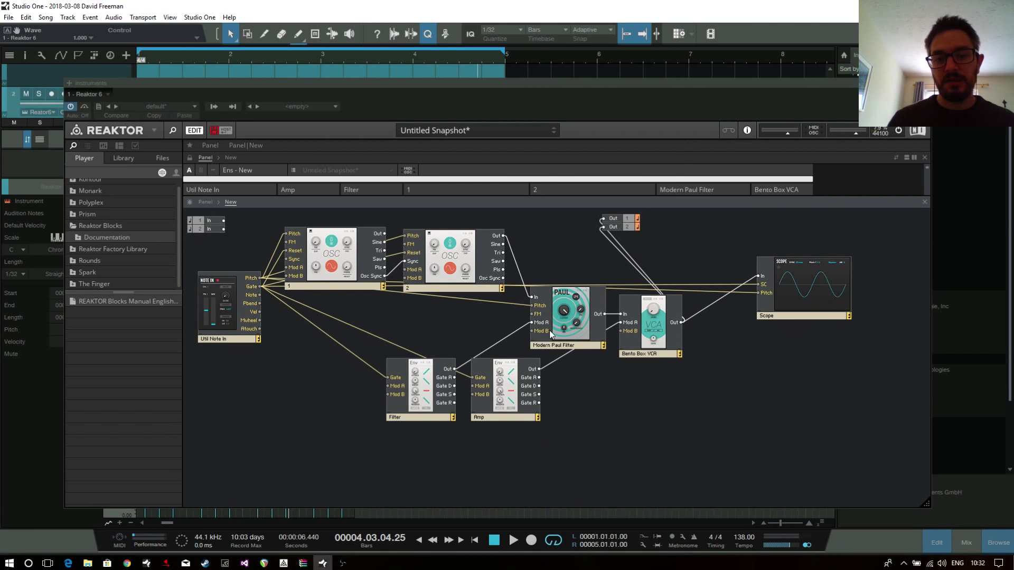
left_click(108, 164)
left_click_drag(125, 294, 123, 397)
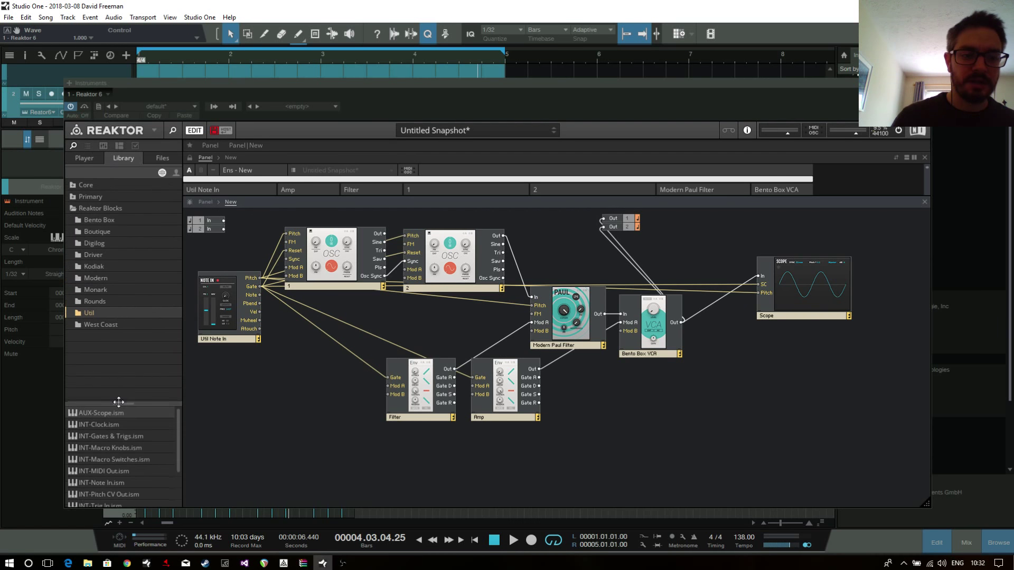
left_click(94, 323)
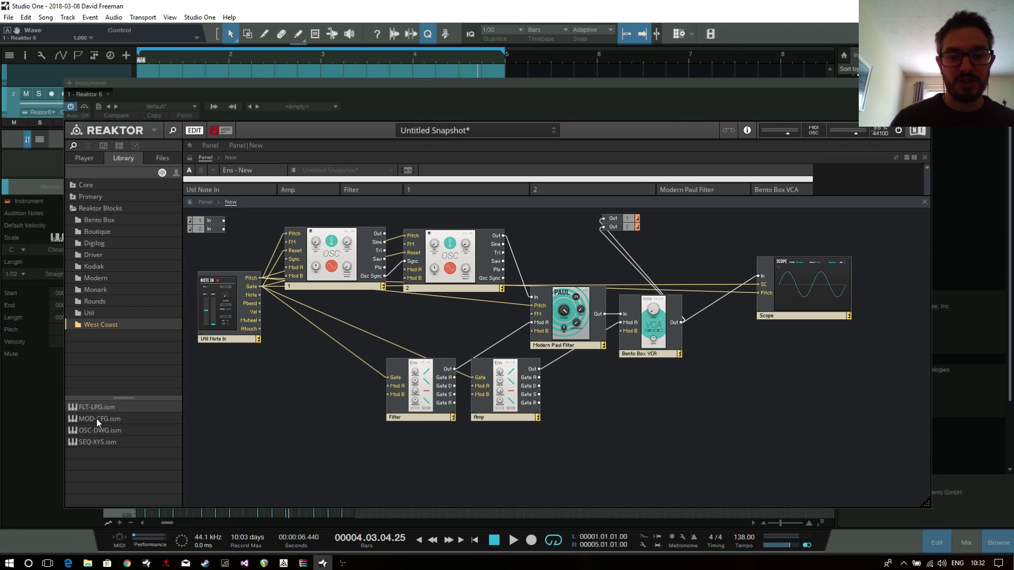
left_click_drag(93, 419, 289, 379)
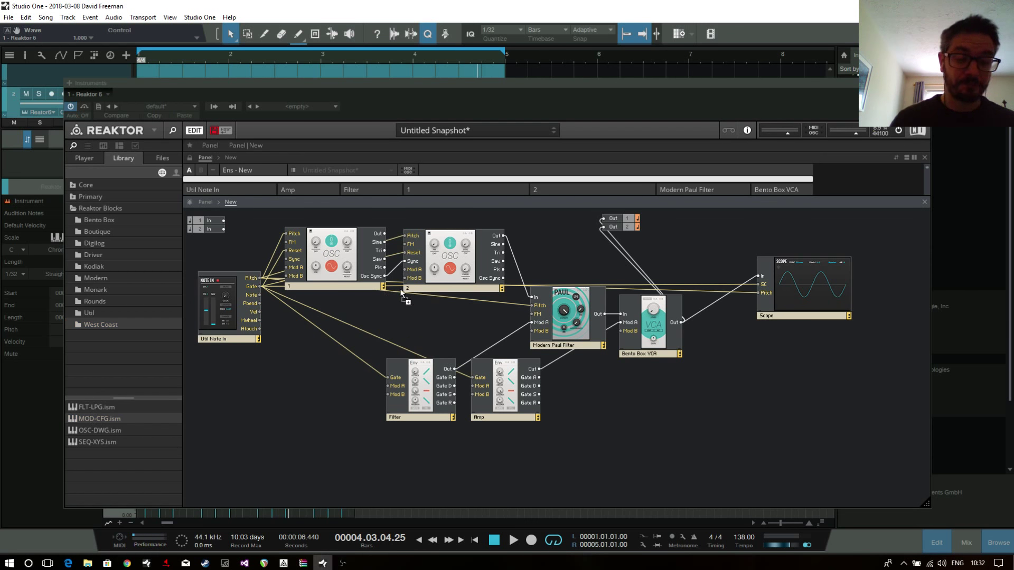
left_click_drag(401, 293, 290, 378)
left_click_drag(367, 460, 338, 451)
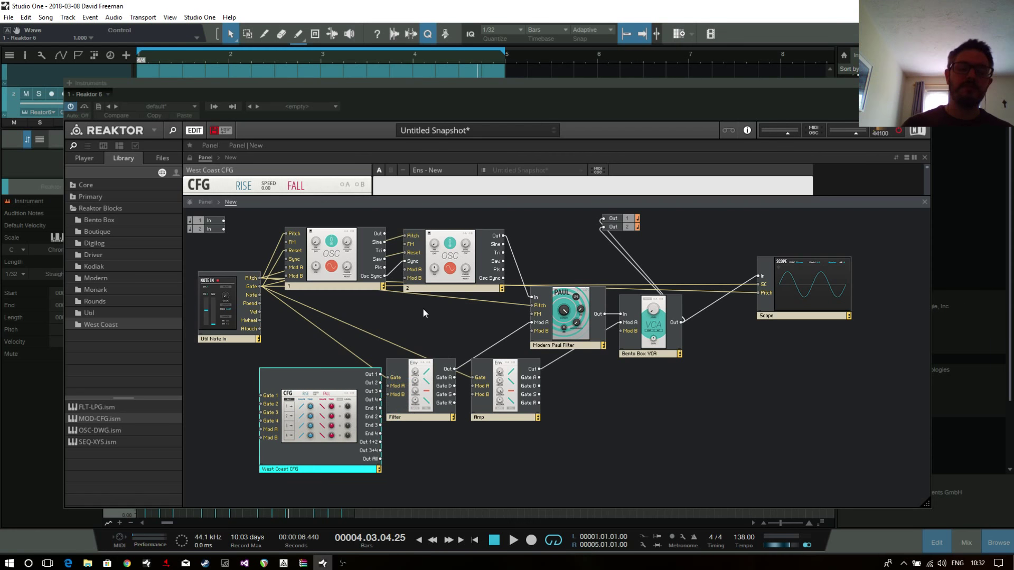
Step: Move the Filter and Amp envelopes down and to the right, and place the West Coast CFG block beneath the oscillators
left_click_drag(423, 309, 512, 463)
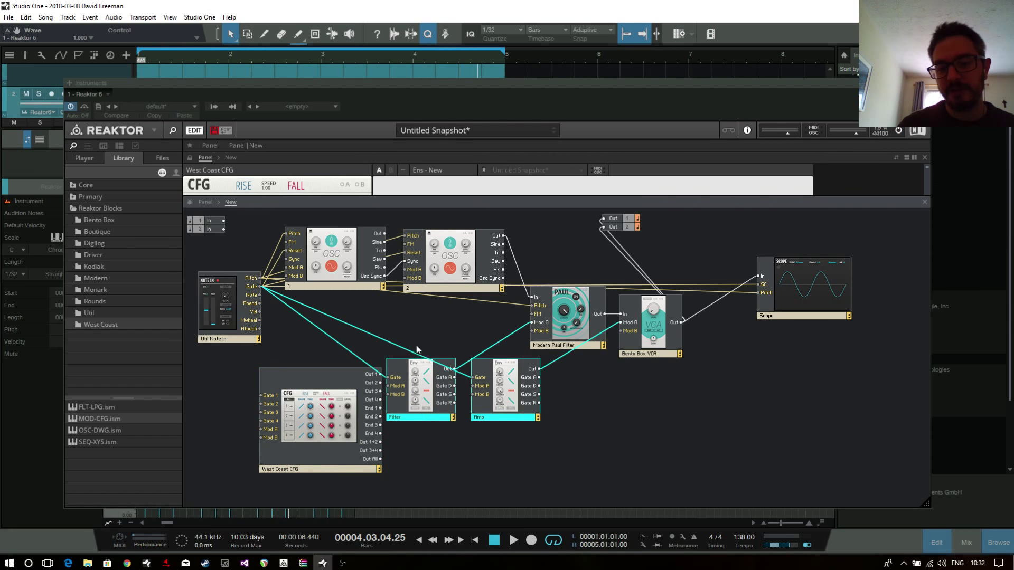
left_click_drag(511, 421, 600, 475)
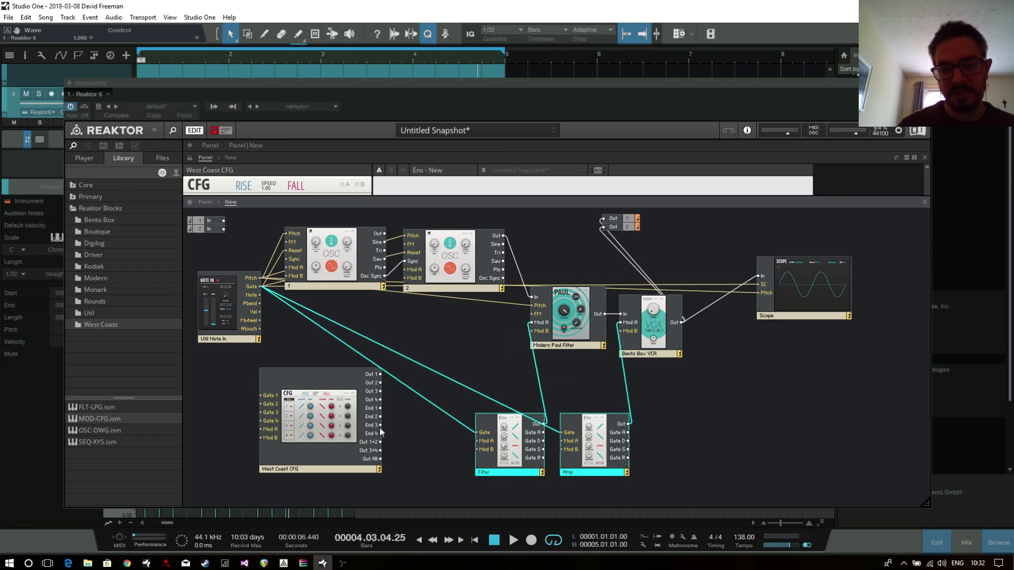
left_click_drag(313, 470, 347, 451)
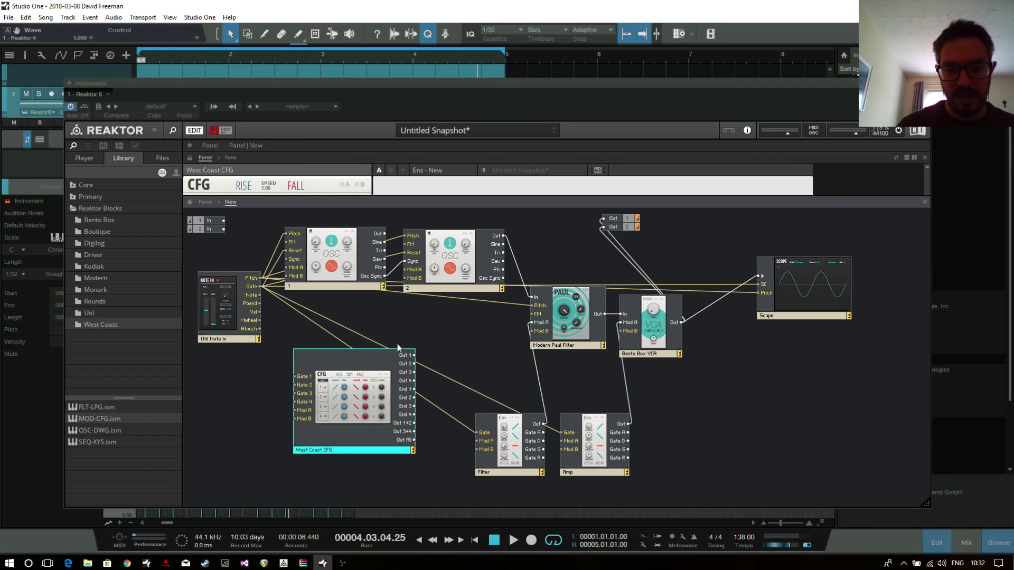
Step: Connect oscillator 1's OSC Sync output to Gate 1 of the West Coast CFG block
left_click(387, 288)
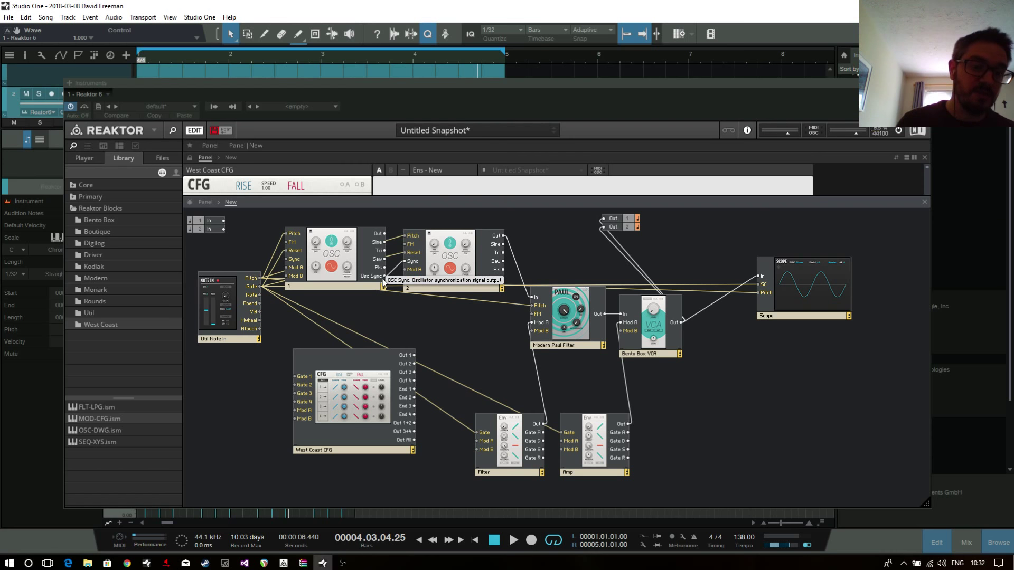
left_click_drag(384, 257, 353, 275)
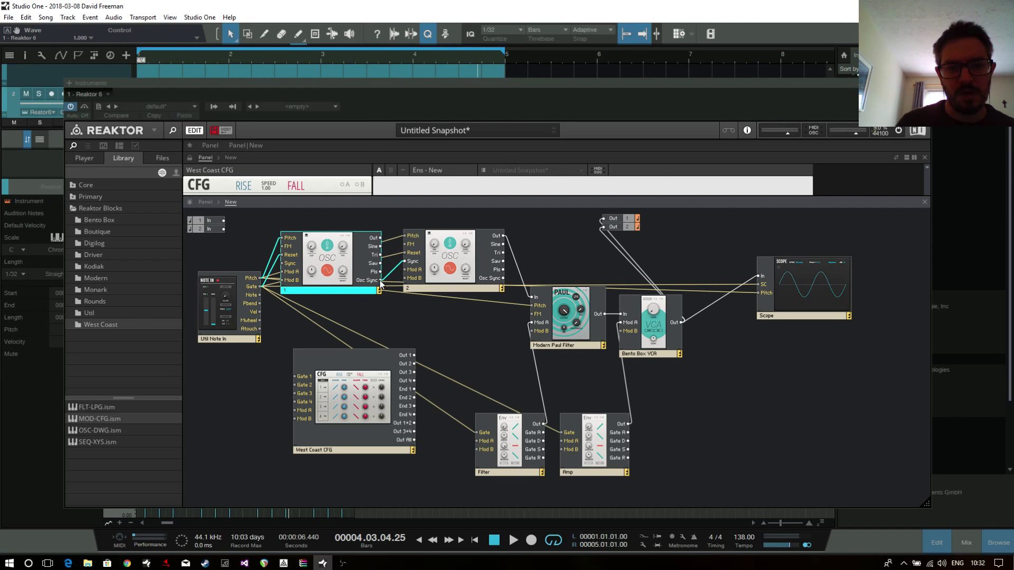
left_click_drag(312, 358, 290, 376)
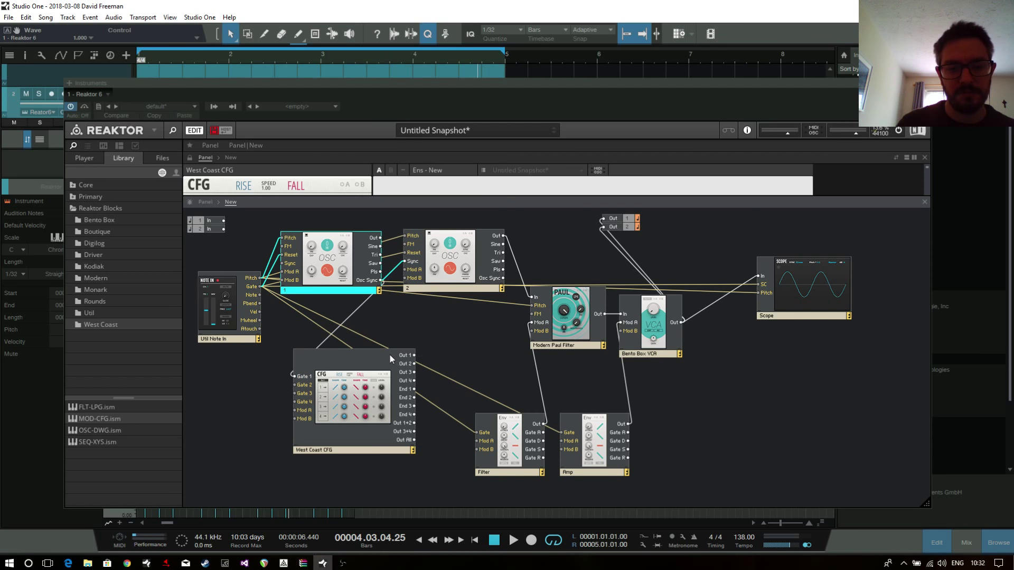
Step: Connect Out 1 of the West Coast CFG block to oscillator 2's FM input and select oscillator 1 to check its wiring
left_click(391, 359)
left_click_drag(414, 356, 411, 249)
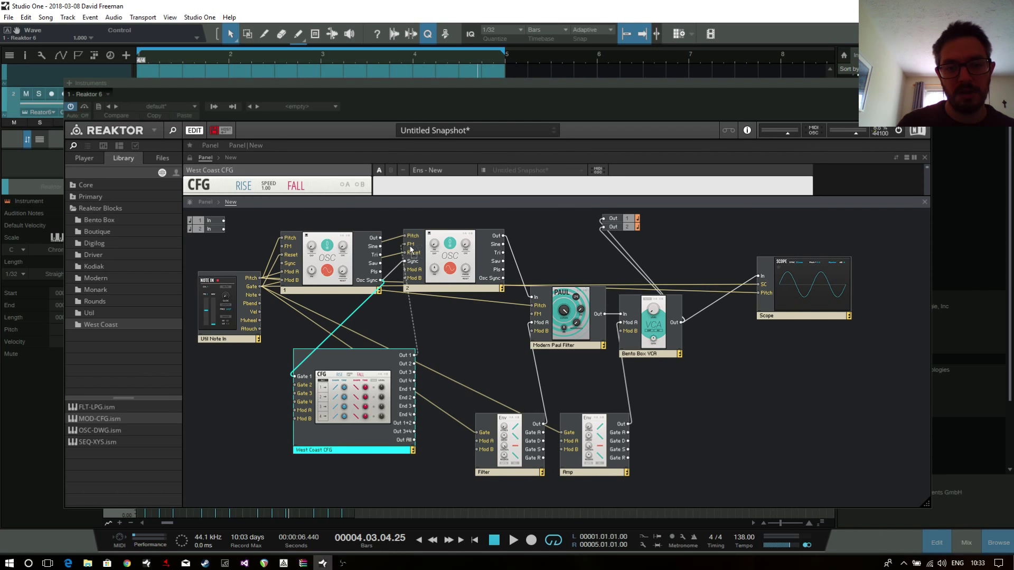
left_click(462, 330)
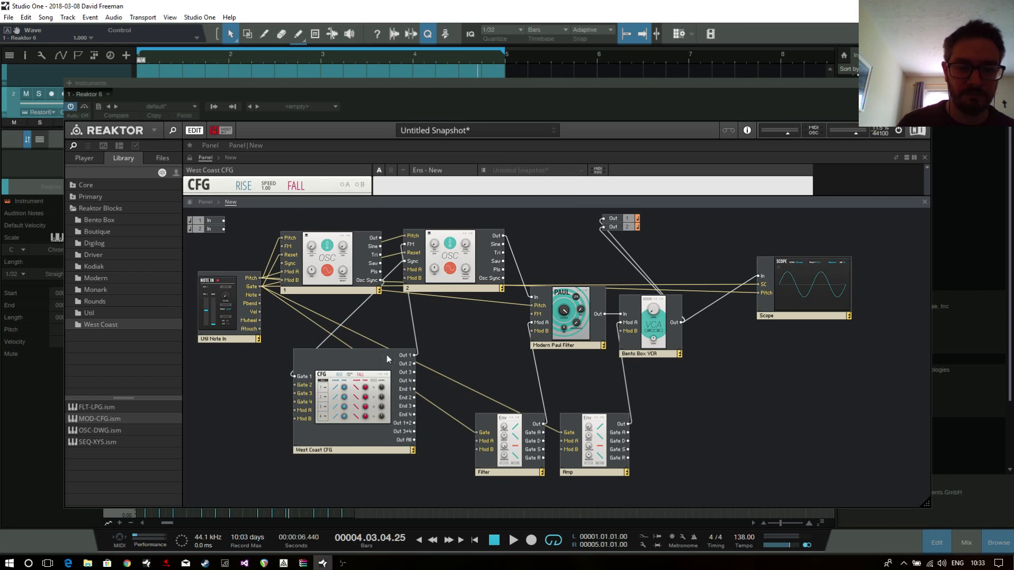
left_click(314, 291)
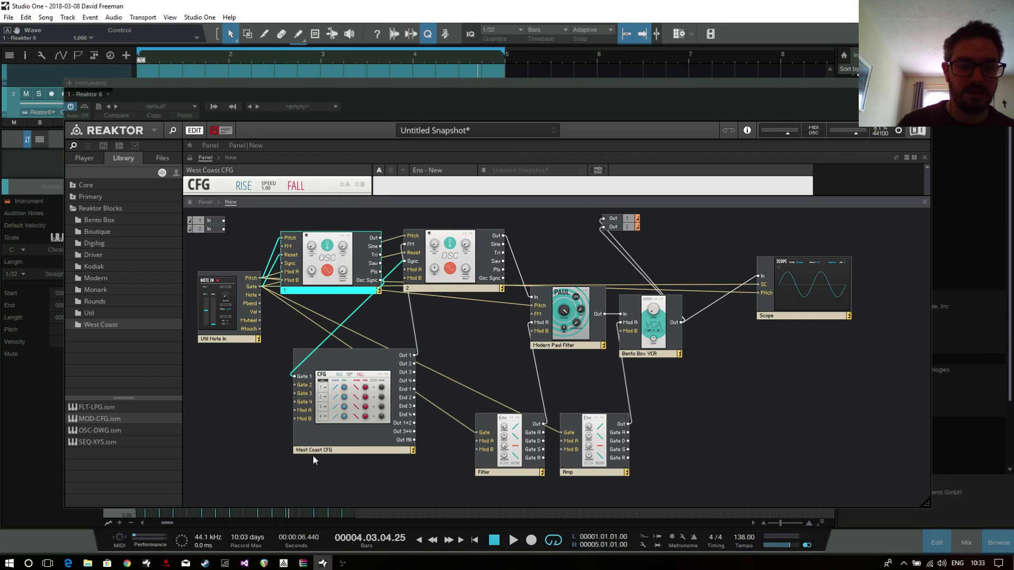
Step: Select the West Coast CFG block, enlarge the panel view, and move the CFG panel beside the Scope beneath the oscillators
left_click(300, 442)
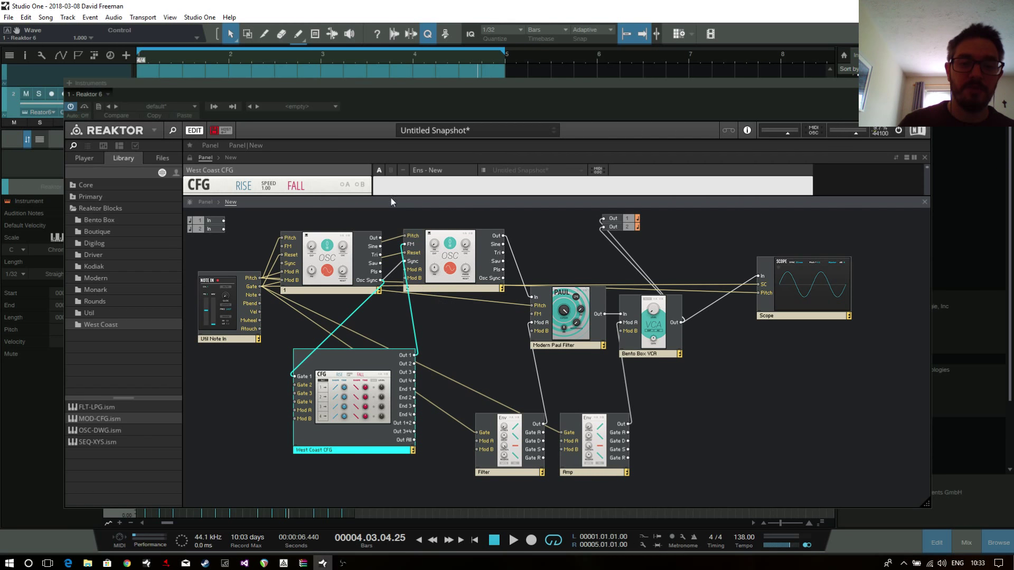
left_click_drag(390, 197, 378, 443)
scroll(811, 200, "down", 3)
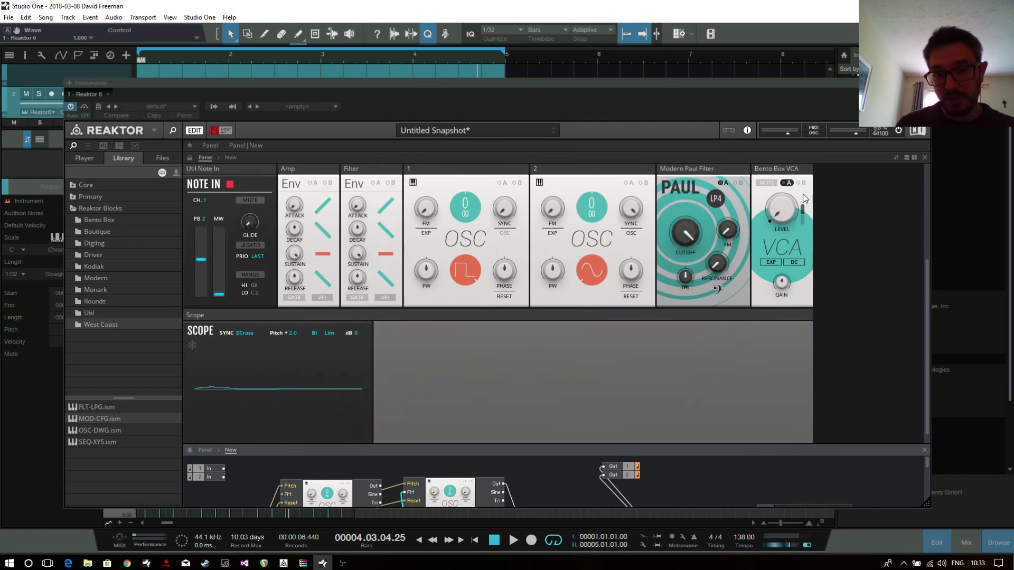
scroll(804, 191, "up", 3)
scroll(804, 192, "down", 3)
scroll(803, 191, "up", 3)
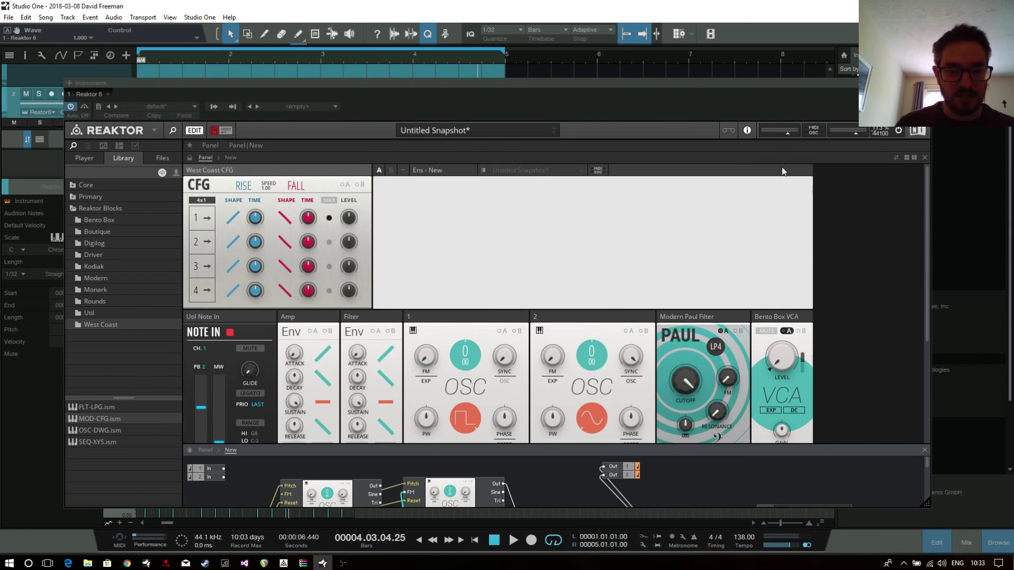
scroll(523, 392, "down", 3)
left_click_drag(524, 391, 272, 358)
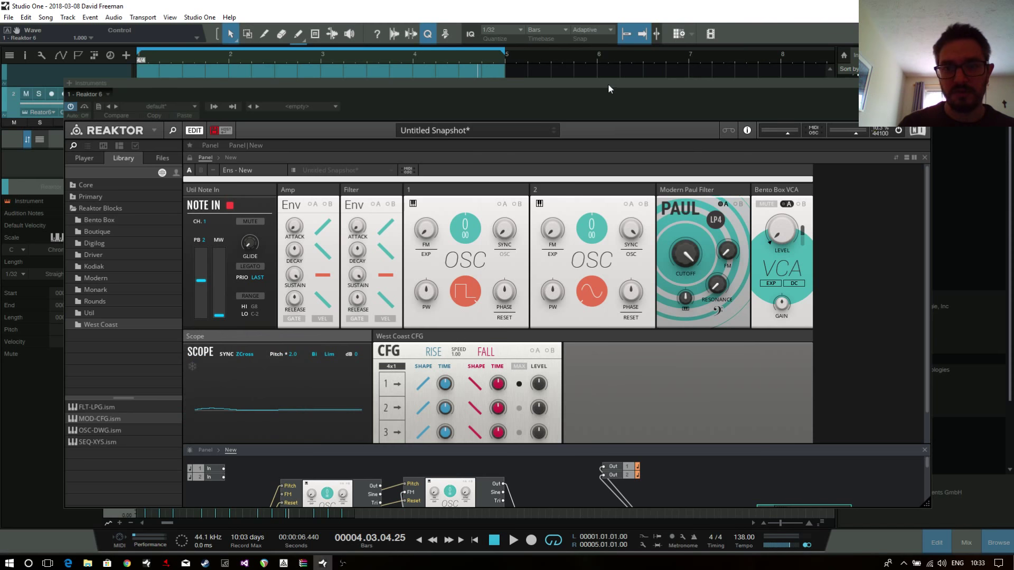
Step: Move the Reaktor window higher on the screen and close the structure view so only the panel remains
left_click_drag(607, 83, 623, 24)
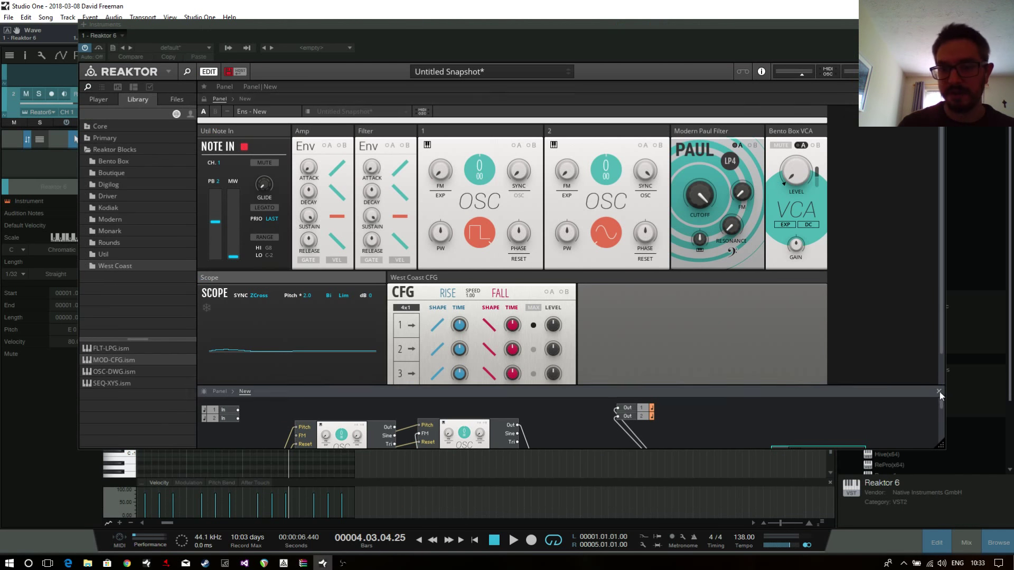
left_click(939, 392)
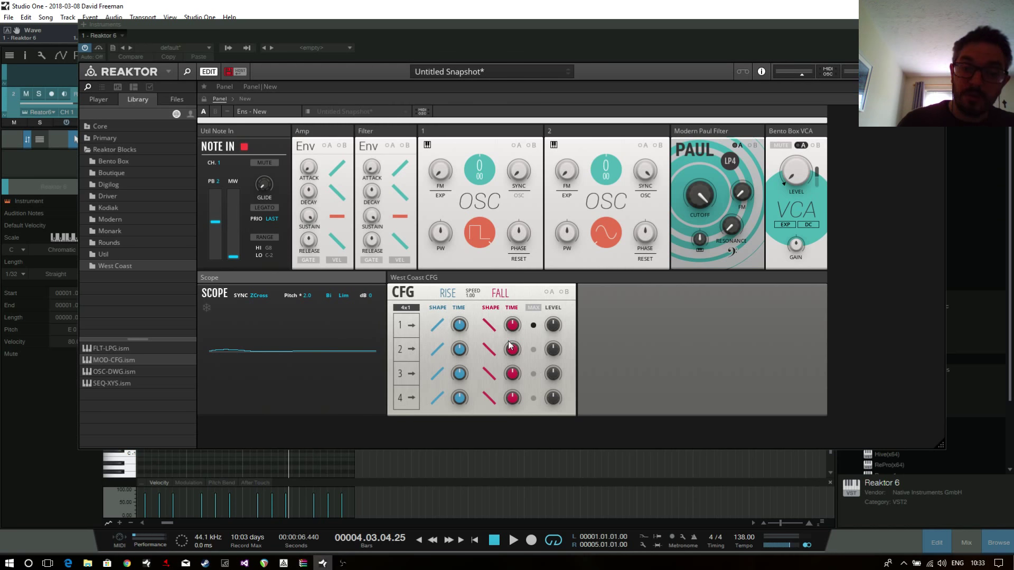
Step: Change the mode of CFG channel 1, shorten its rise and fall times, and set the CFG speed to 4.00
left_click(413, 326)
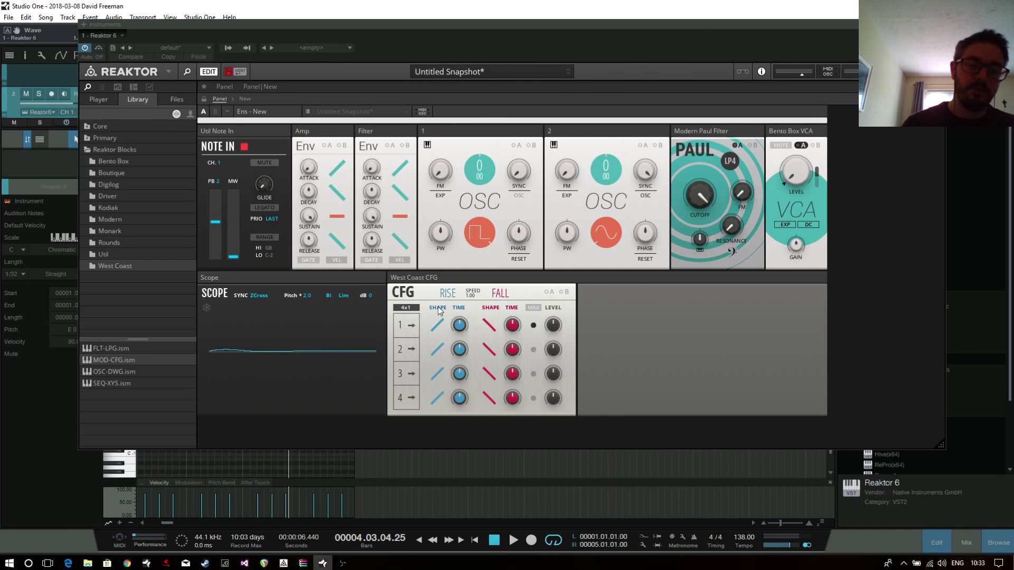
left_click(411, 325)
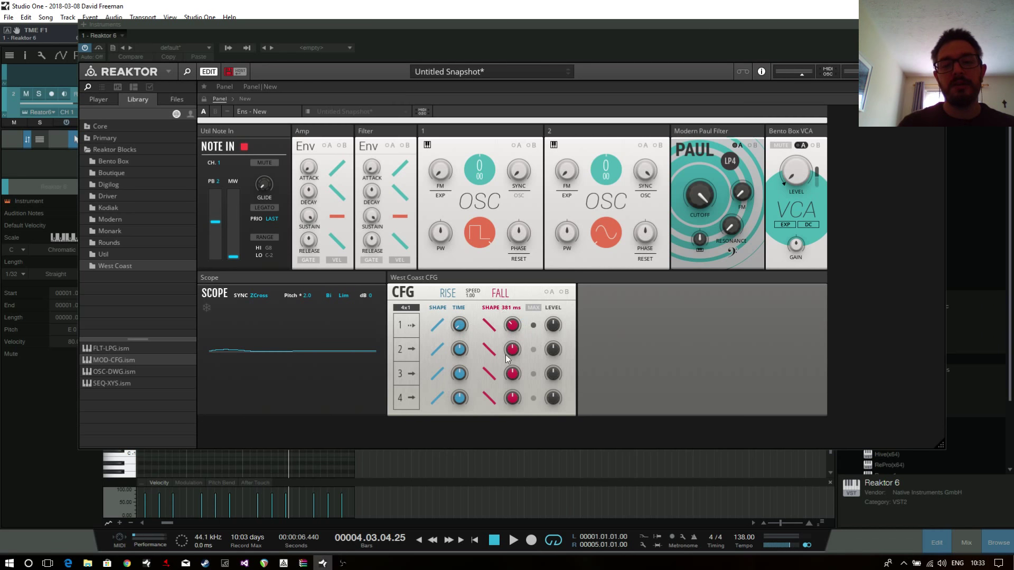
left_click_drag(471, 294, 473, 274)
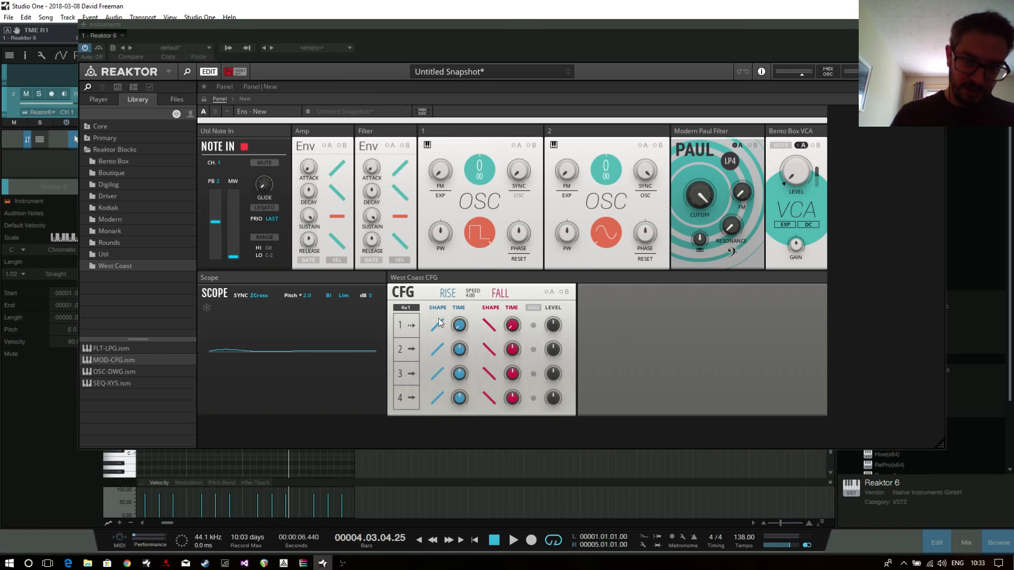
Step: Bend CFG channel 1's rise shape convex and its fall shape concave, and lengthen its fall time slightly
left_click_drag(435, 316, 371, 88)
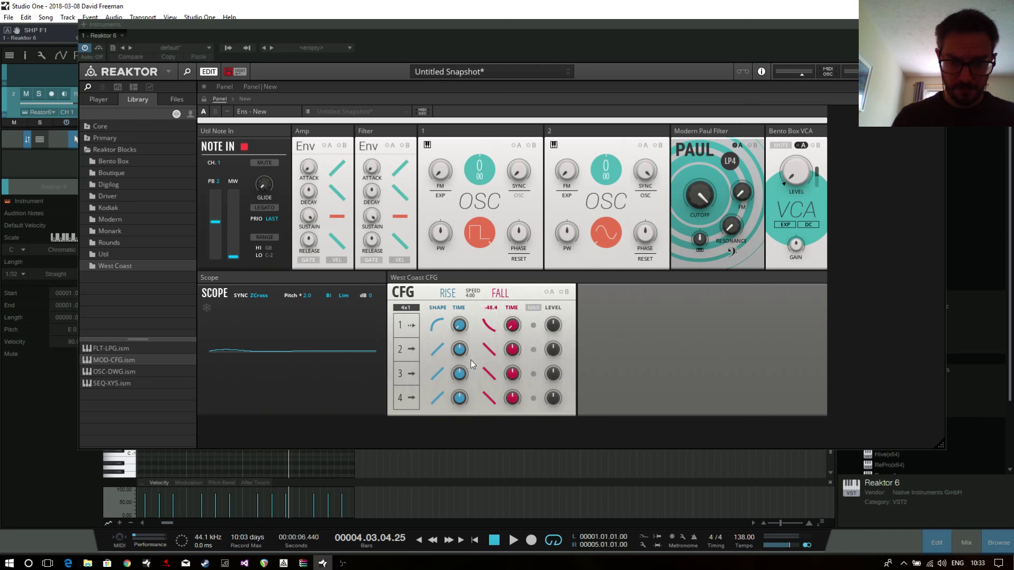
left_click_drag(442, 445, 570, 302)
left_click_drag(515, 325, 519, 310)
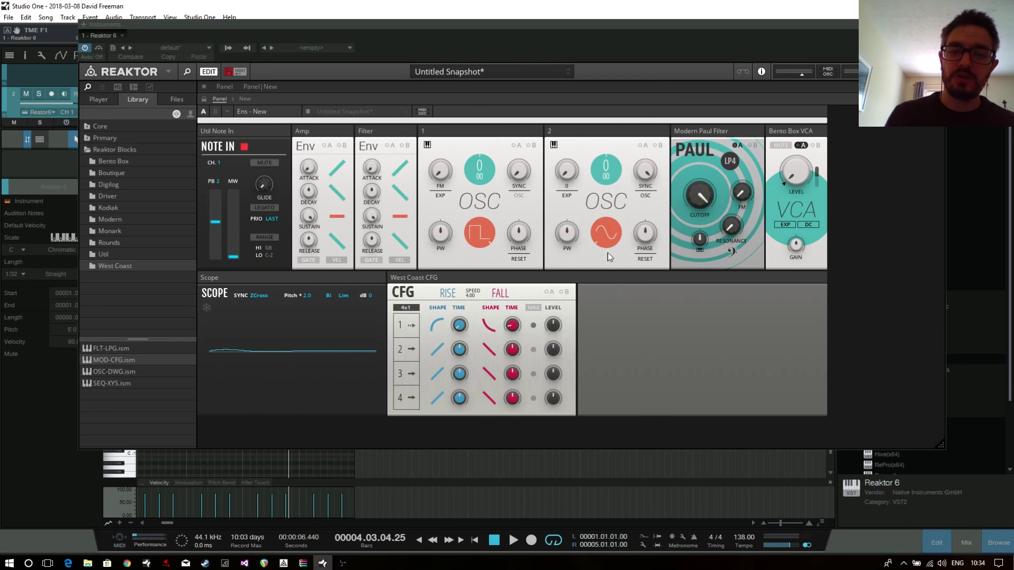
Step: Set oscillator 2's FM mode to LIN TZ, turn up its FM amount, and audition the sequence briefly
left_click(571, 194)
left_click_drag(570, 182, 571, 158)
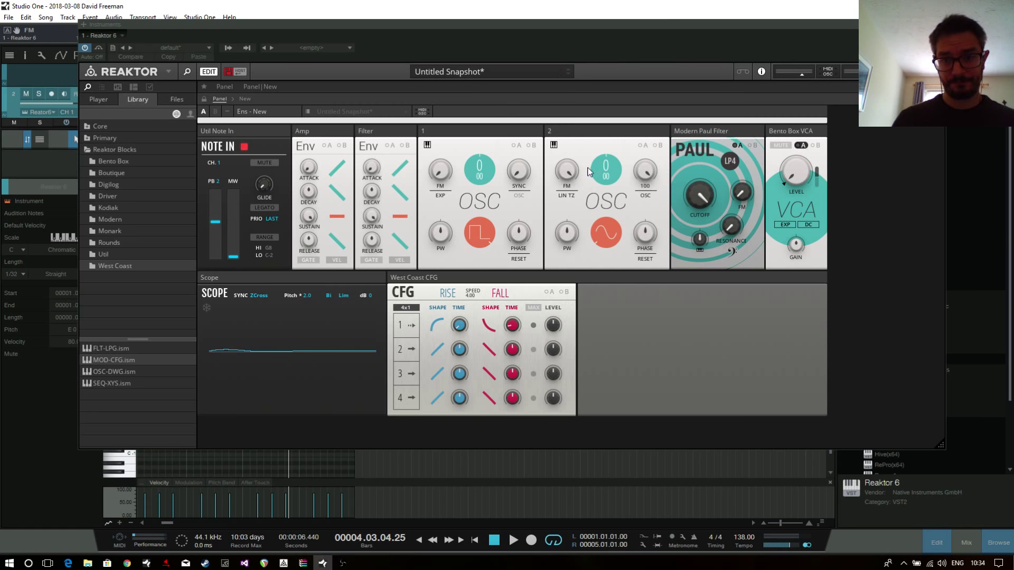
mouse_move(726, 196)
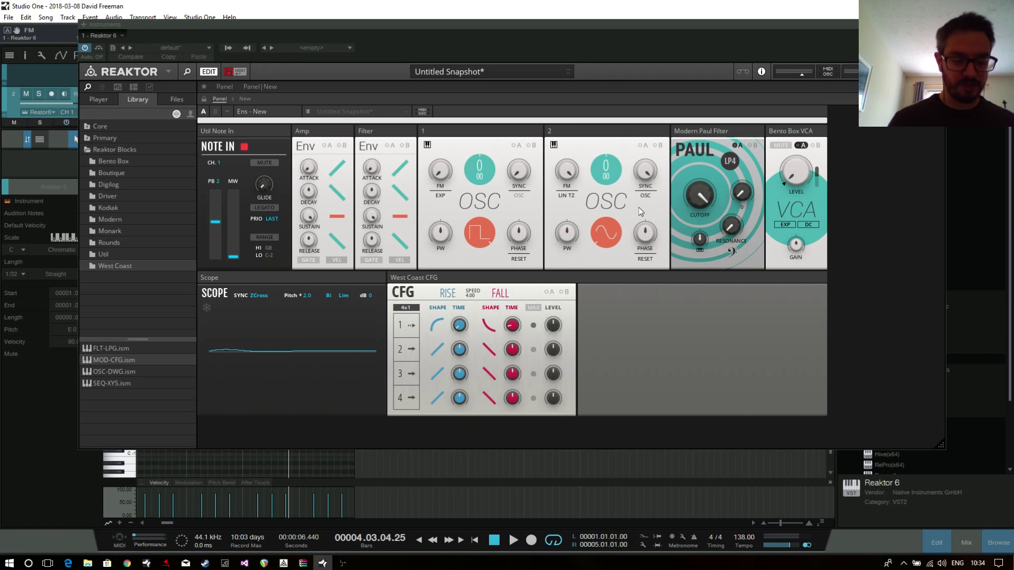
key("space")
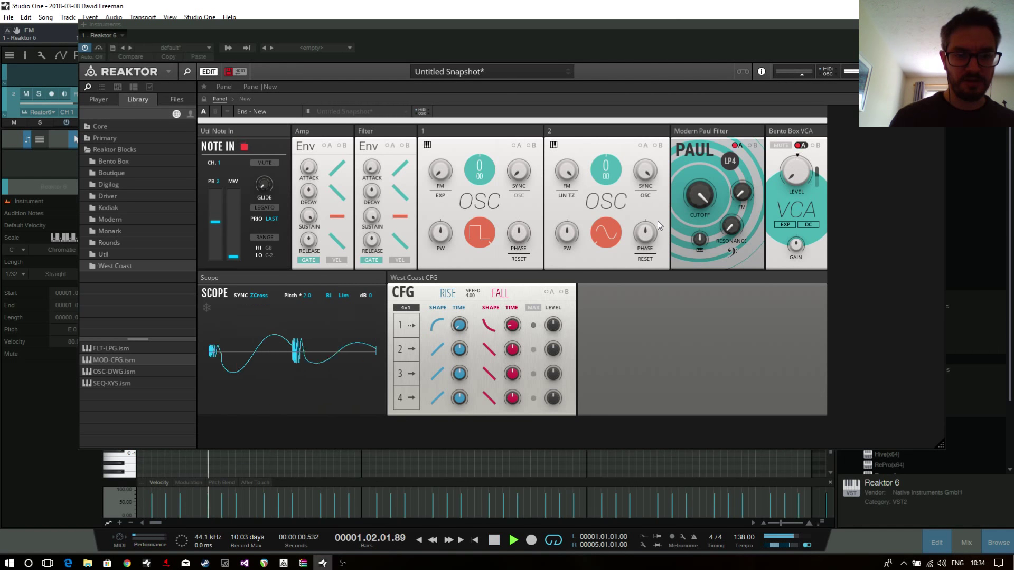
key("space")
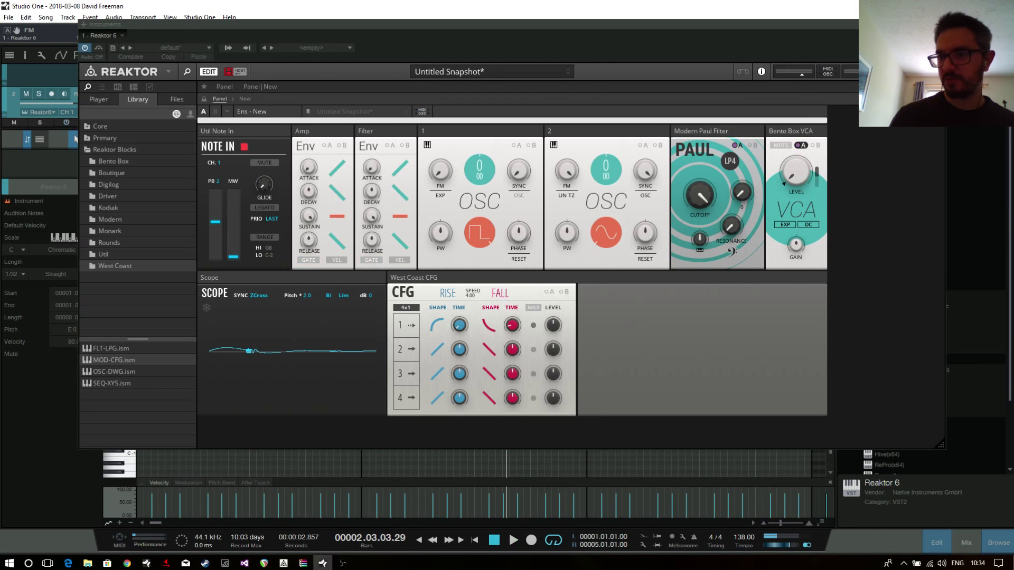
Step: Close the Reaktor window, show the mixer, and solo the Reaktor 6 track, setting its channel volume to about -6.8 dB during playback
left_click(938, 24)
key("F3")
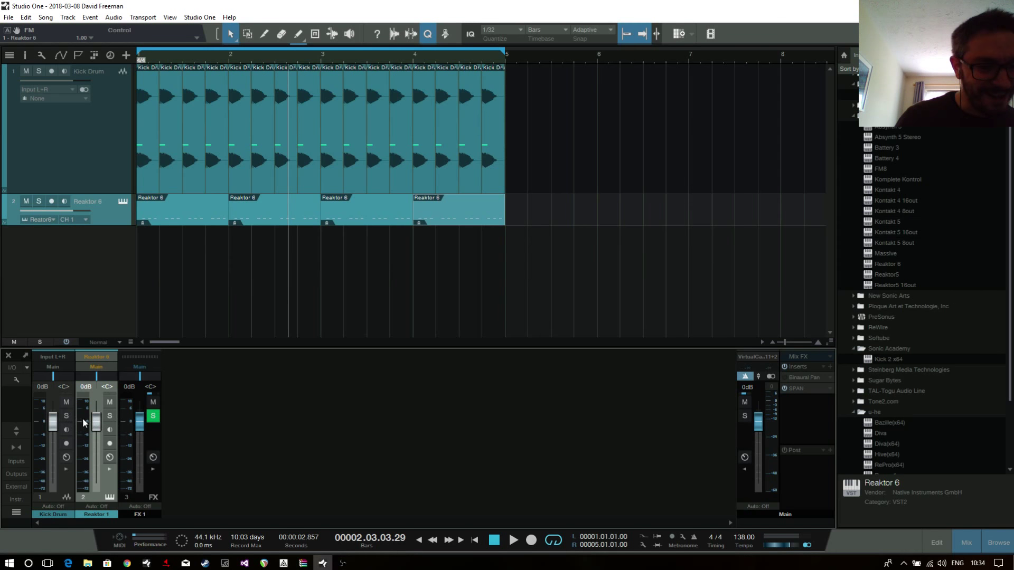
left_click_drag(97, 424, 97, 453)
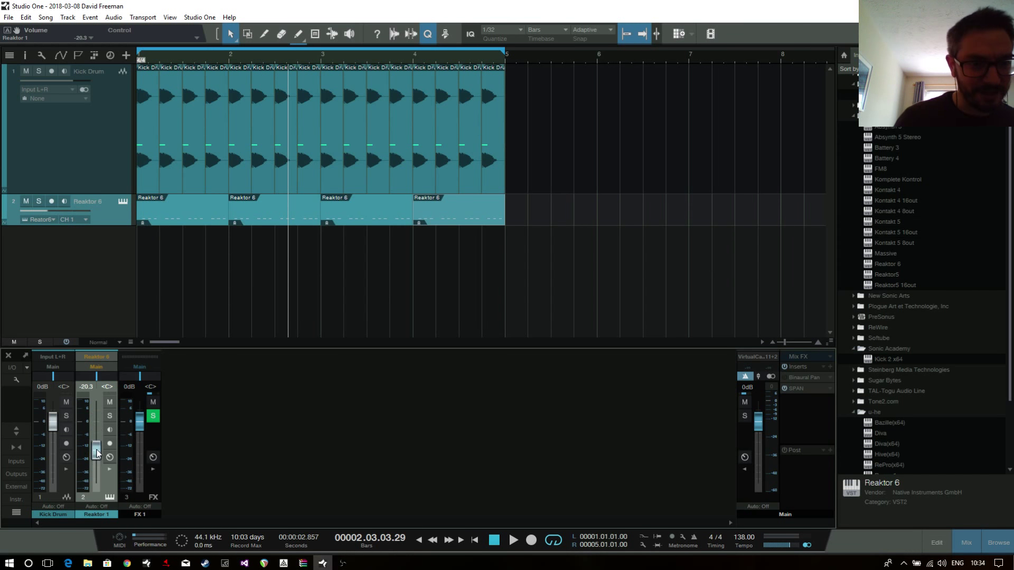
left_click(39, 201)
key("space")
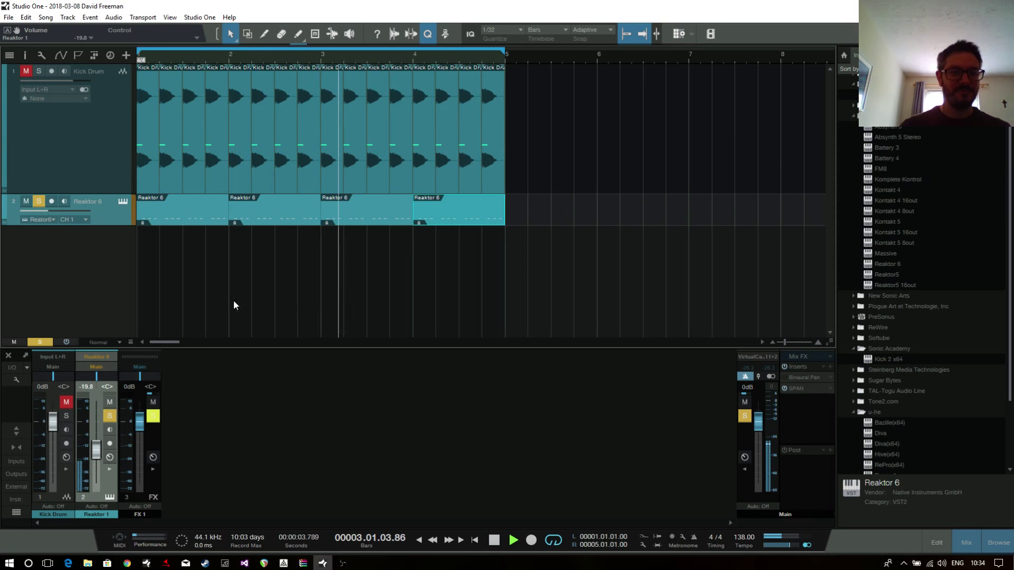
left_click_drag(96, 453, 96, 442)
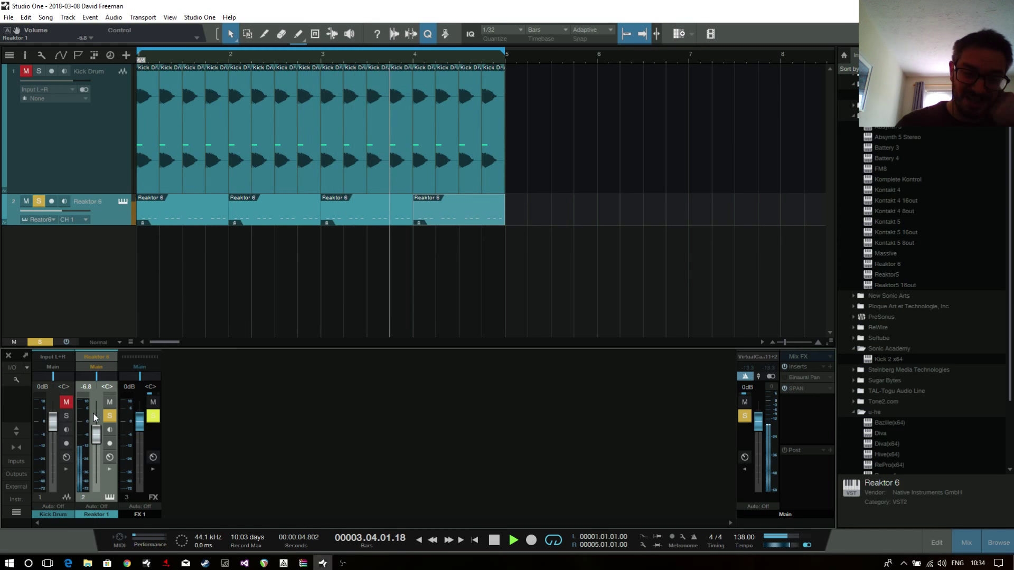
Step: Expand the Reaktor 1 mixer channel, enlarge its inserts area, and insert the SPAN analyzer on it
left_click(109, 469)
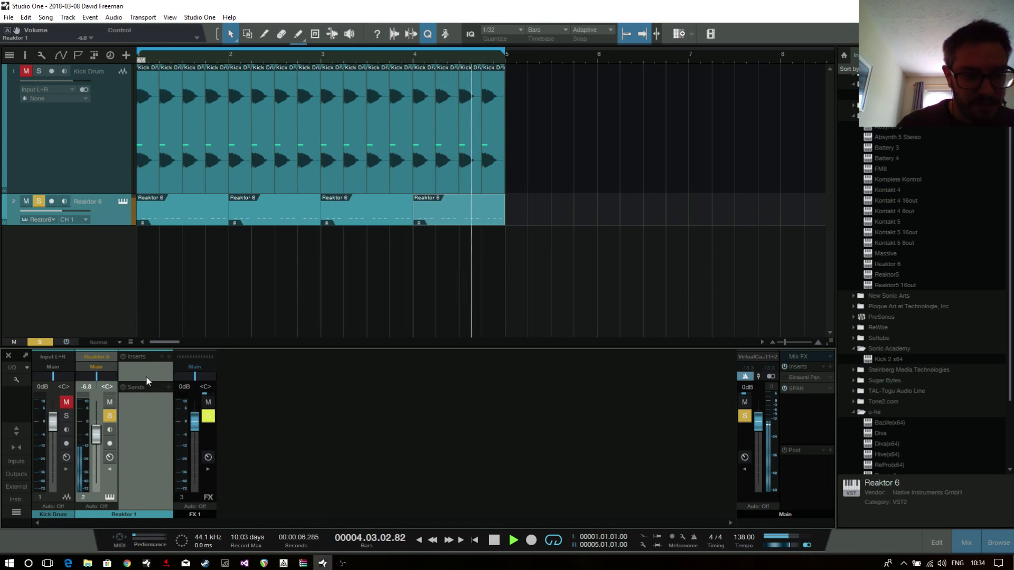
left_click_drag(163, 390, 138, 468)
left_click(169, 356)
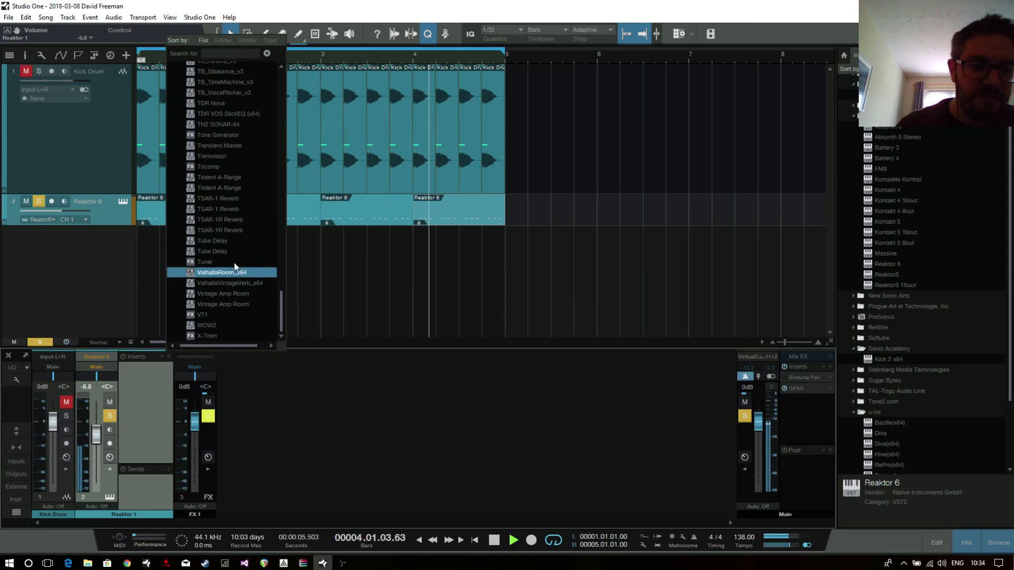
scroll(232, 253, "down", 8)
scroll(243, 191, "up", 15)
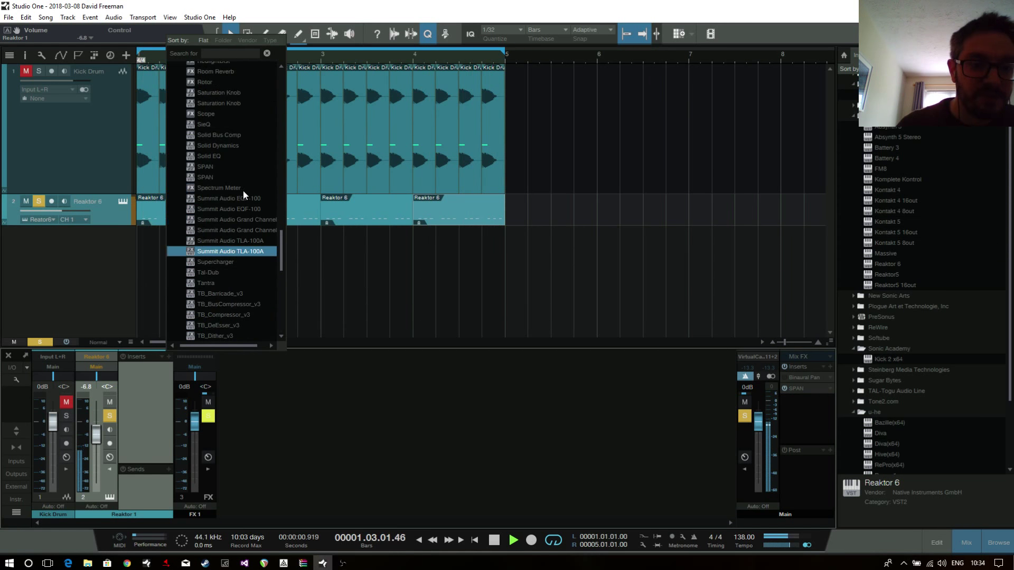
scroll(249, 205, "up", 3)
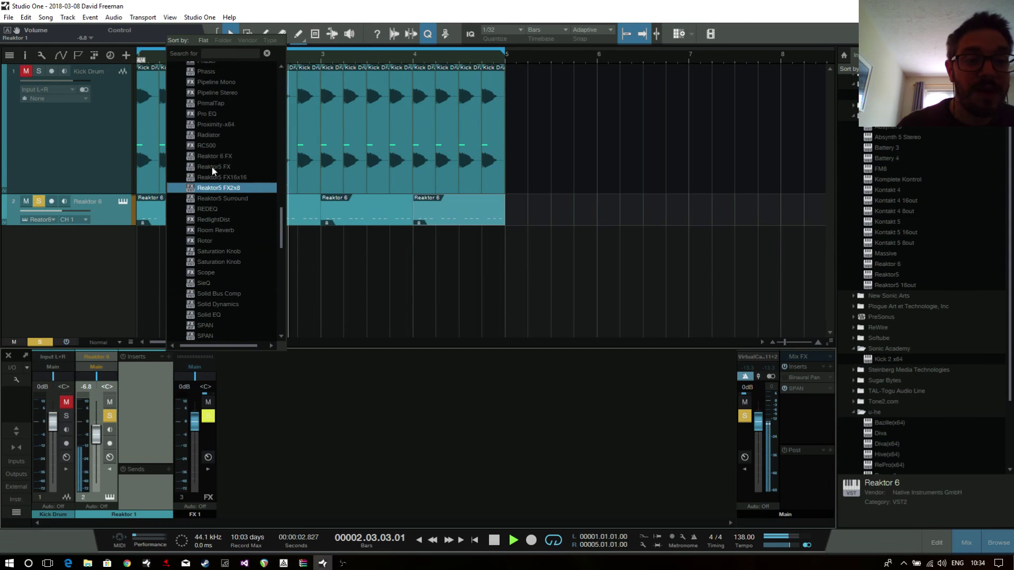
scroll(230, 128, "down", 2)
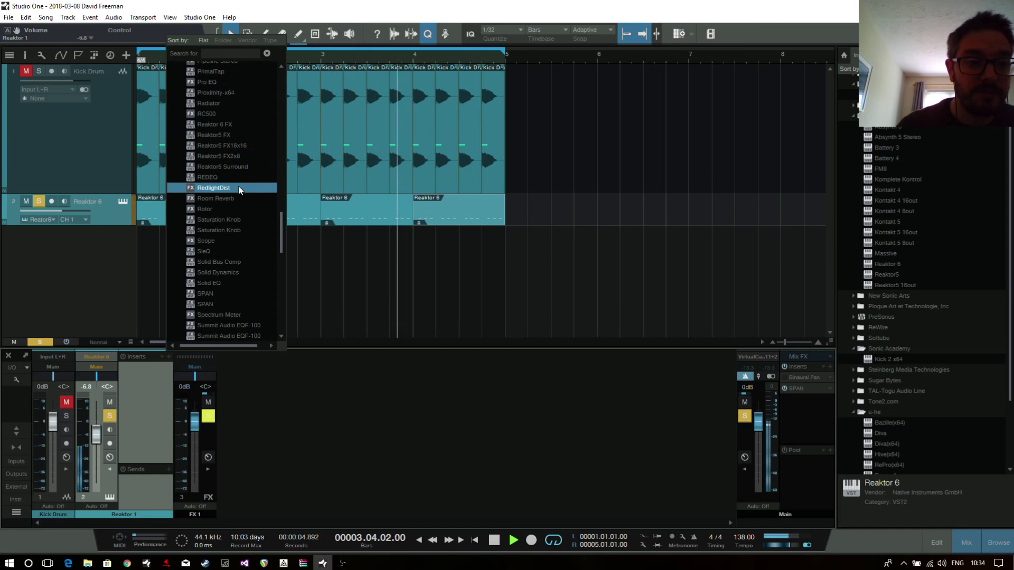
double_click(194, 261)
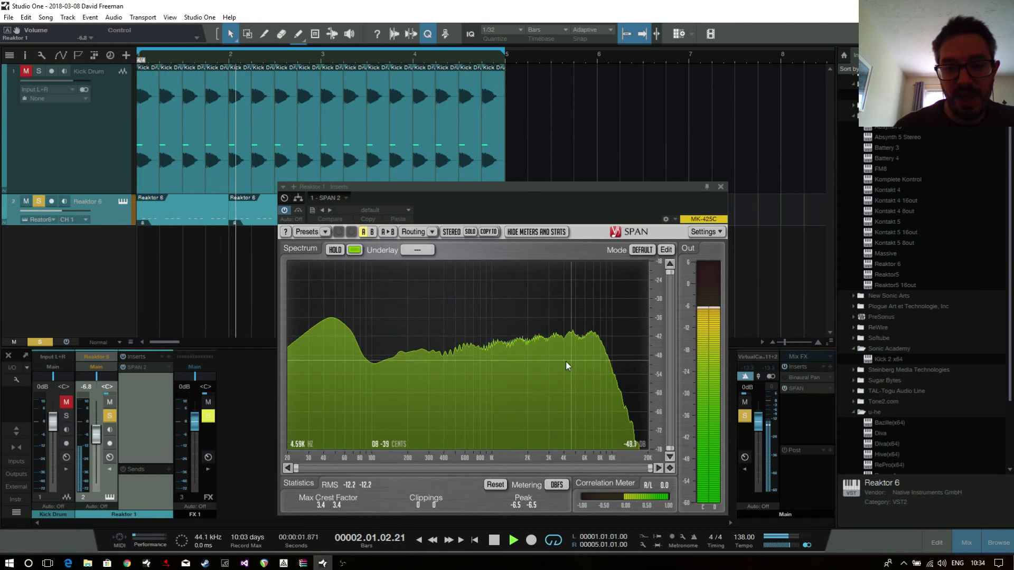
Step: Configure SPAN's spectrum mode with a block size of 16384, an overlap of 93.8 and an average time of 50.0
left_click(666, 250)
left_click(551, 353)
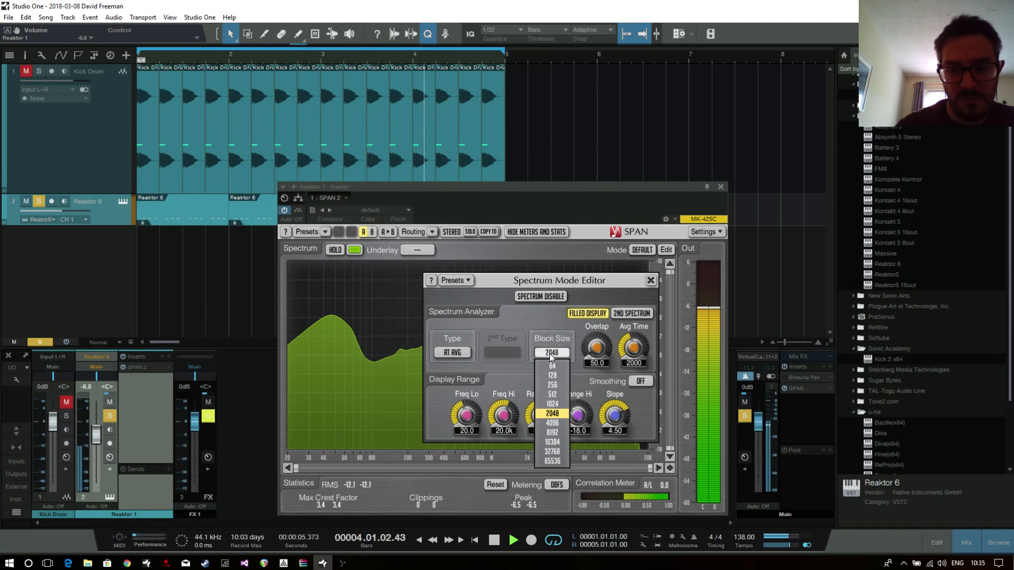
left_click(554, 445)
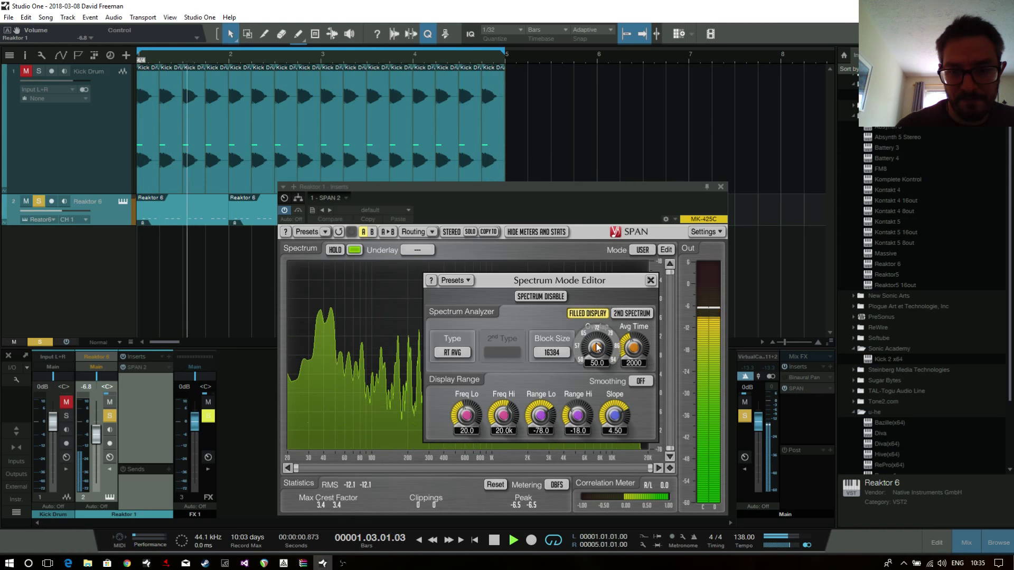
left_click_drag(597, 347, 629, 362)
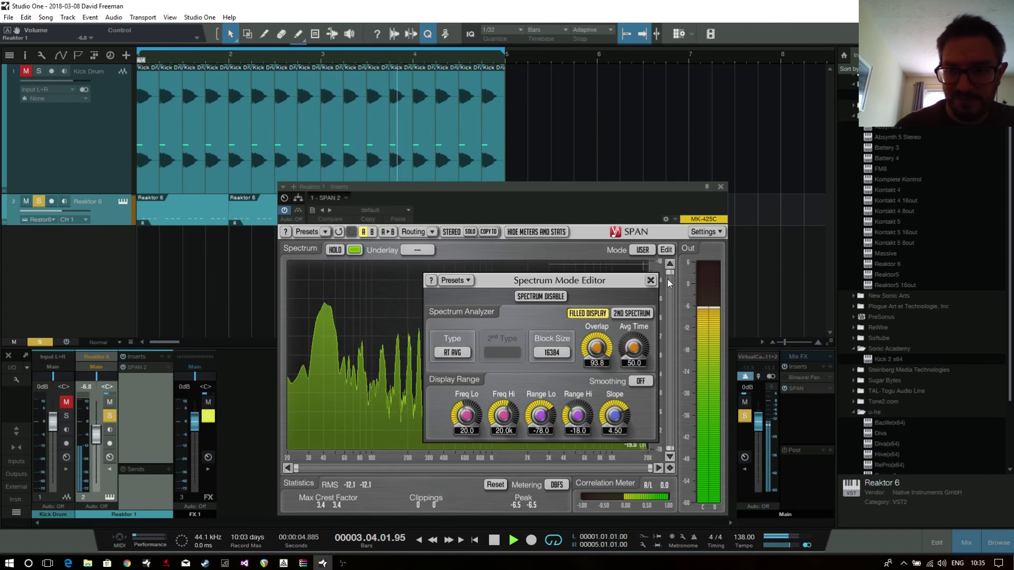
left_click(651, 281)
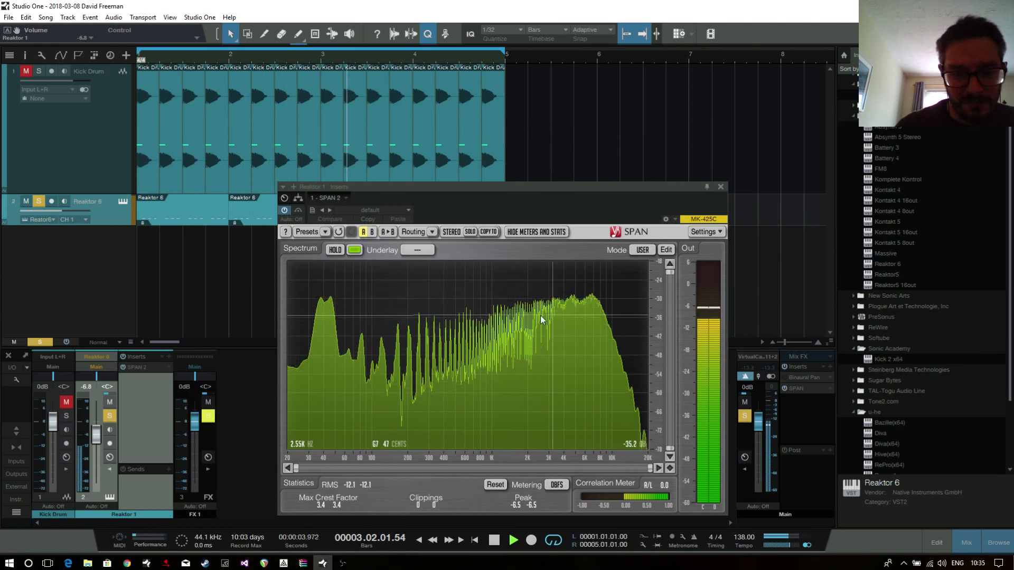
Step: Close SPAN, reopen the Reaktor 6 instrument, and sweep CFG channel 1's fall time down to a short setting before stopping playback
left_click(721, 187)
left_click(121, 201)
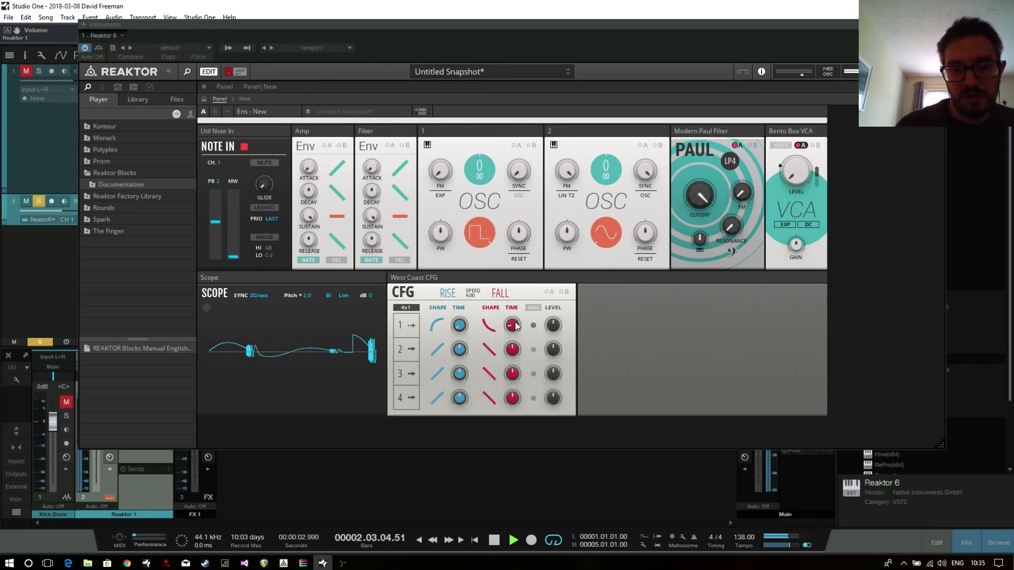
mouse_move(515, 325)
left_mouse_down()
mouse_move(514, 339)
mouse_move(518, 294)
mouse_move(510, 310)
left_mouse_up()
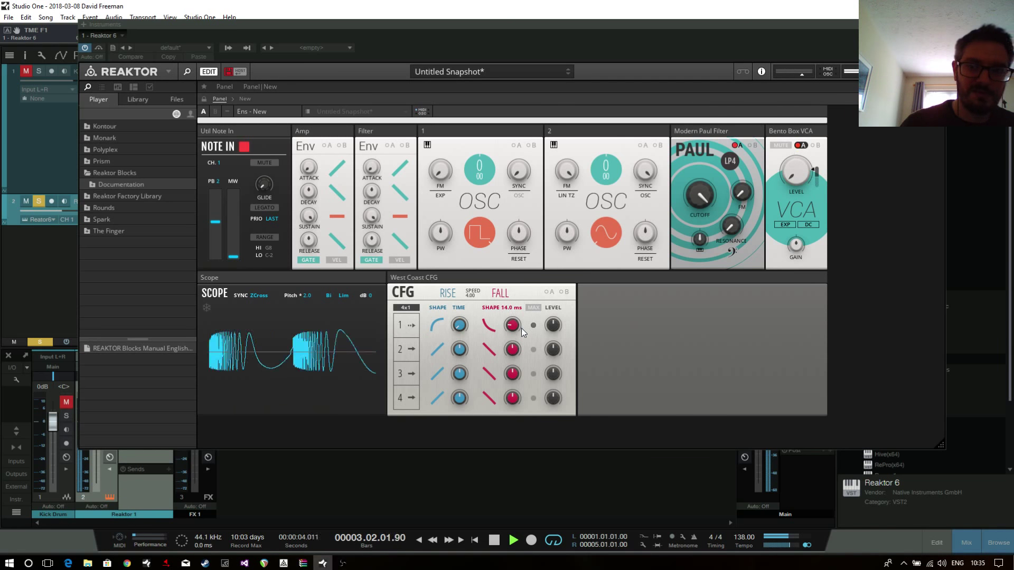
key("space")
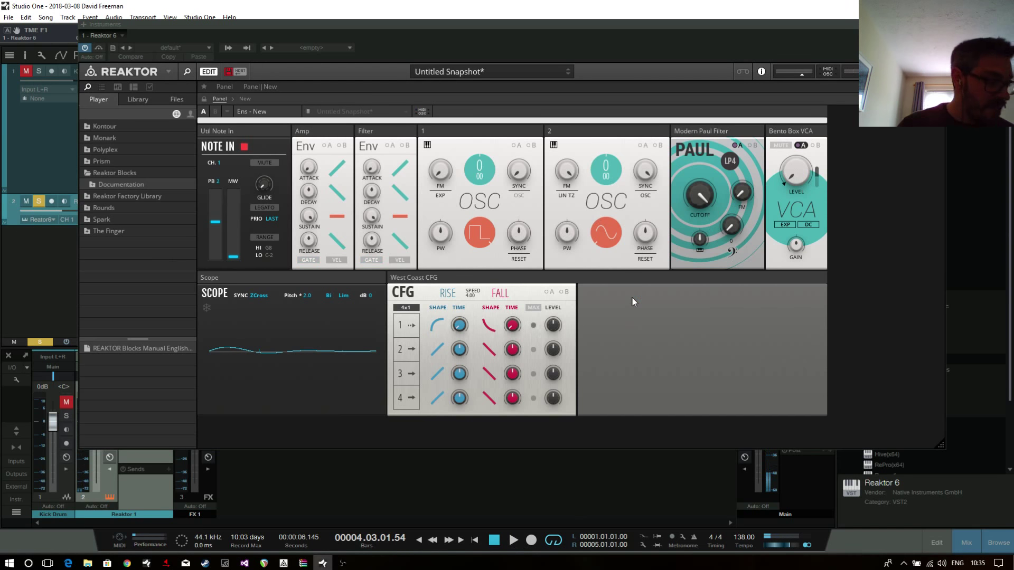
Step: Lower the Modern Paul Filter's cutoff to about 1.16 kHz, raise its key tracking, show its modulation A amounts, and start playback
mouse_move(708, 197)
left_click_drag(702, 191, 725, 273)
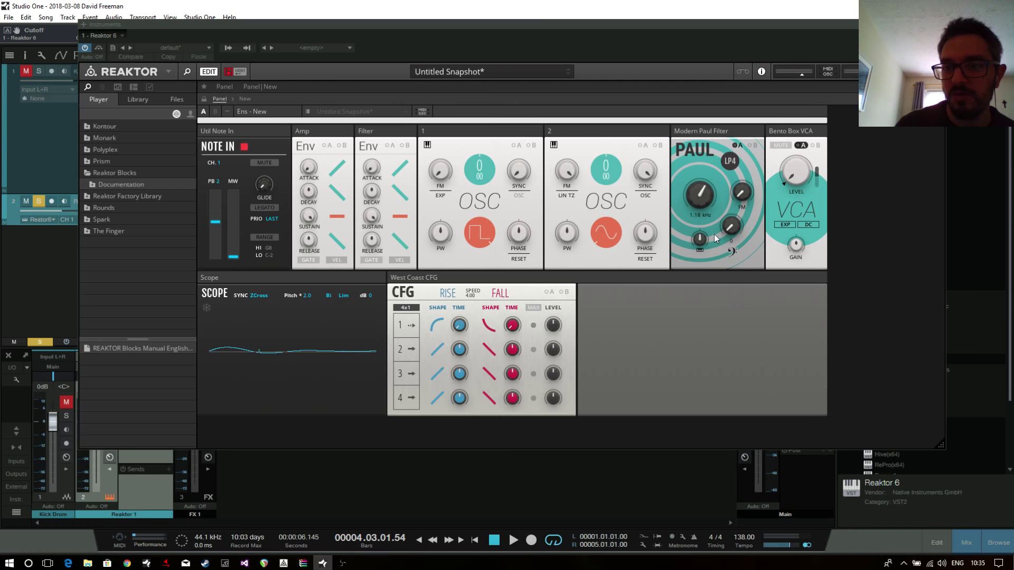
left_click_drag(700, 239, 699, 250)
left_click(739, 145)
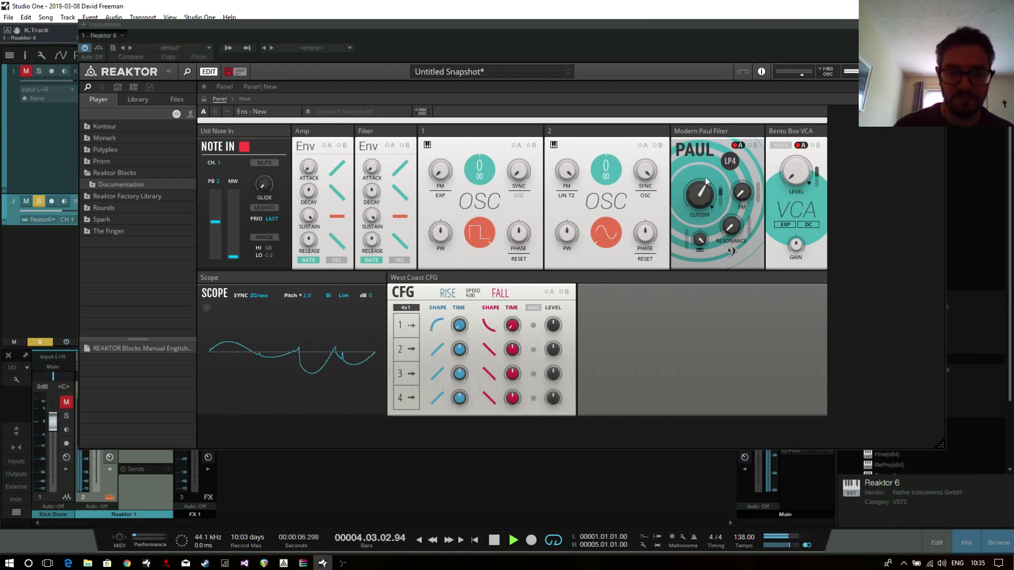
key("space")
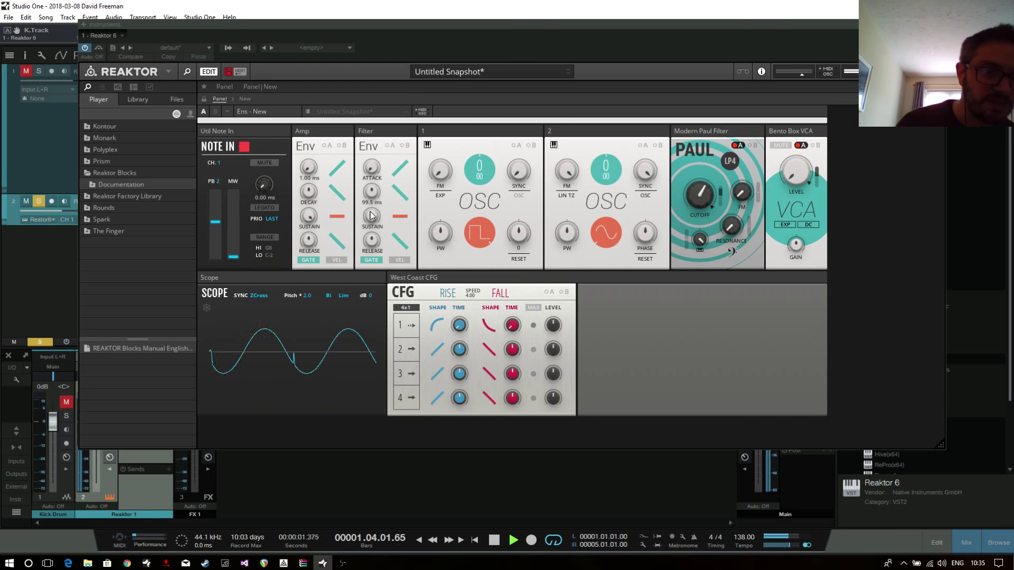
Step: Sweep the Modern Paul Filter's cutoff up to 2.04 kHz and back down, and lengthen CFG channel 1's fall time
left_click_drag(681, 201, 697, 172)
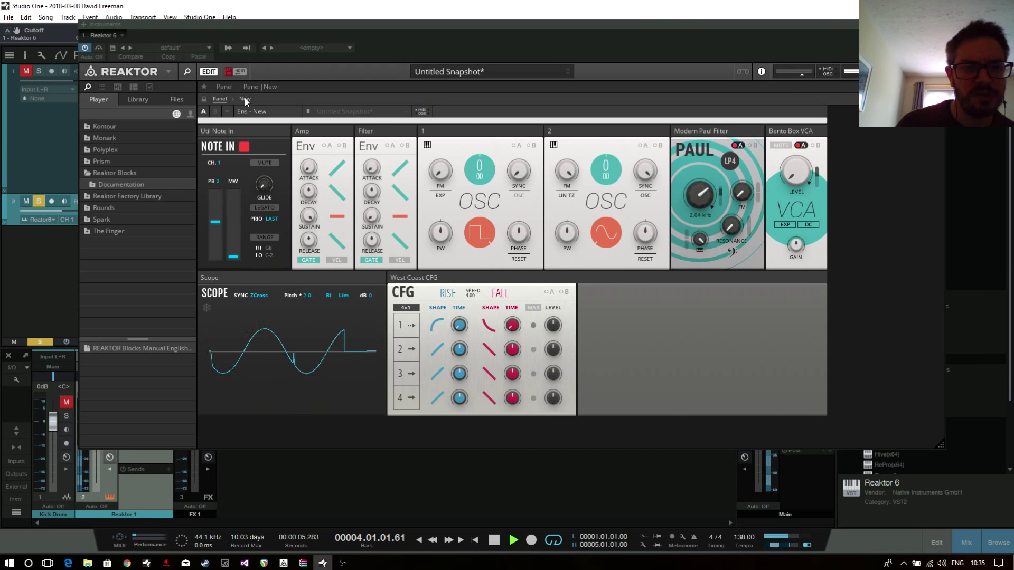
left_click(245, 98)
left_click_drag(562, 243, 553, 243)
left_click(225, 101)
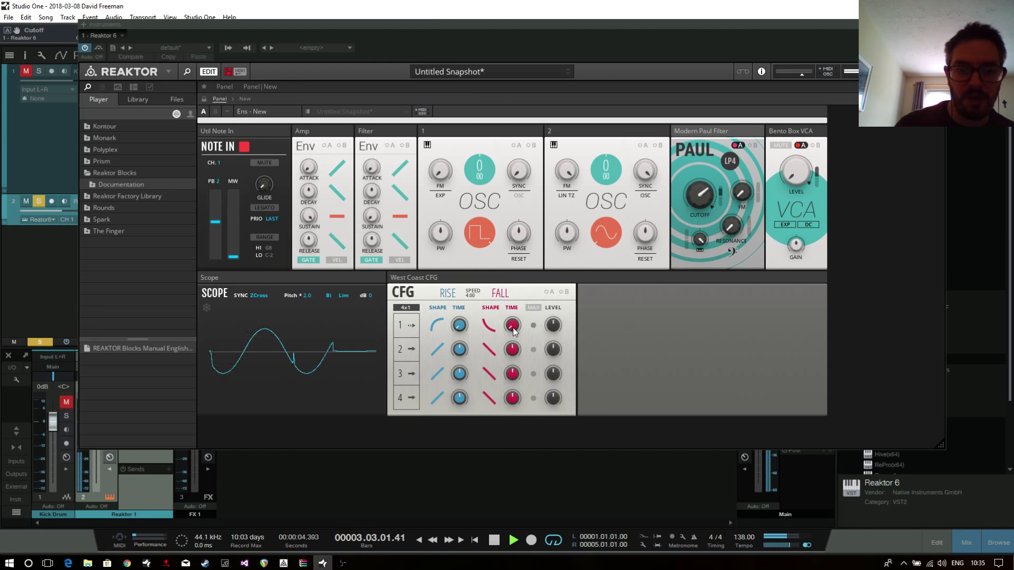
mouse_move(512, 327)
left_mouse_down()
mouse_move(516, 305)
mouse_move(515, 316)
left_mouse_up()
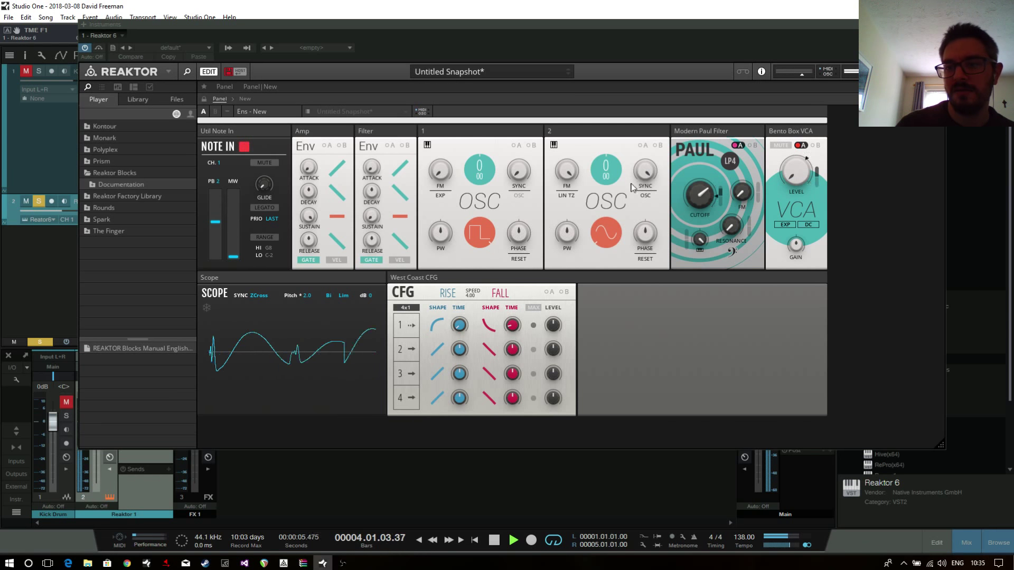
left_click_drag(702, 211, 701, 216)
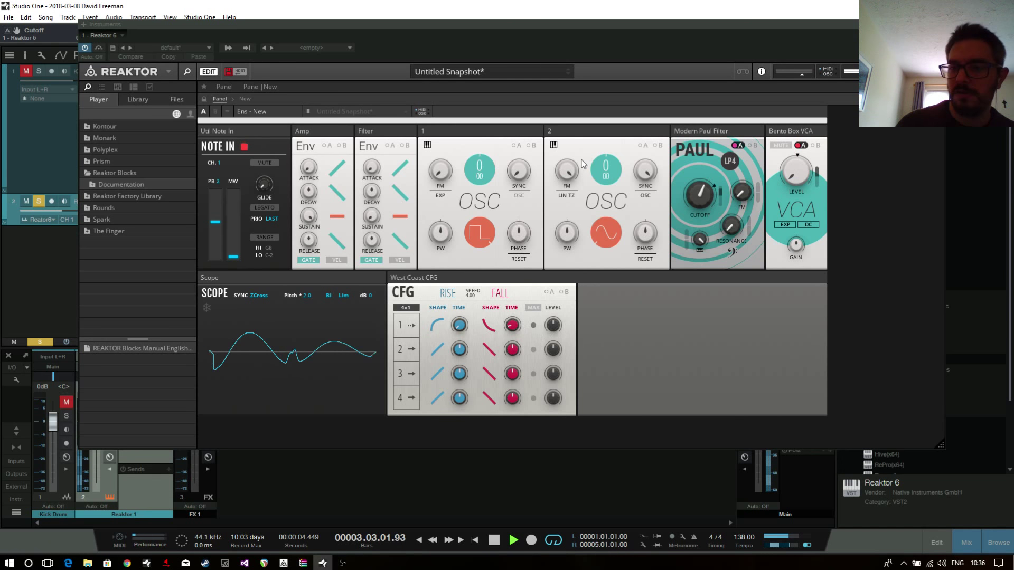
Step: Tune oscillator 2's coarse pitch to -24 and set the Scope's sync to SC ZCross with its pitch at 2.0
left_click_drag(605, 166, 601, 271)
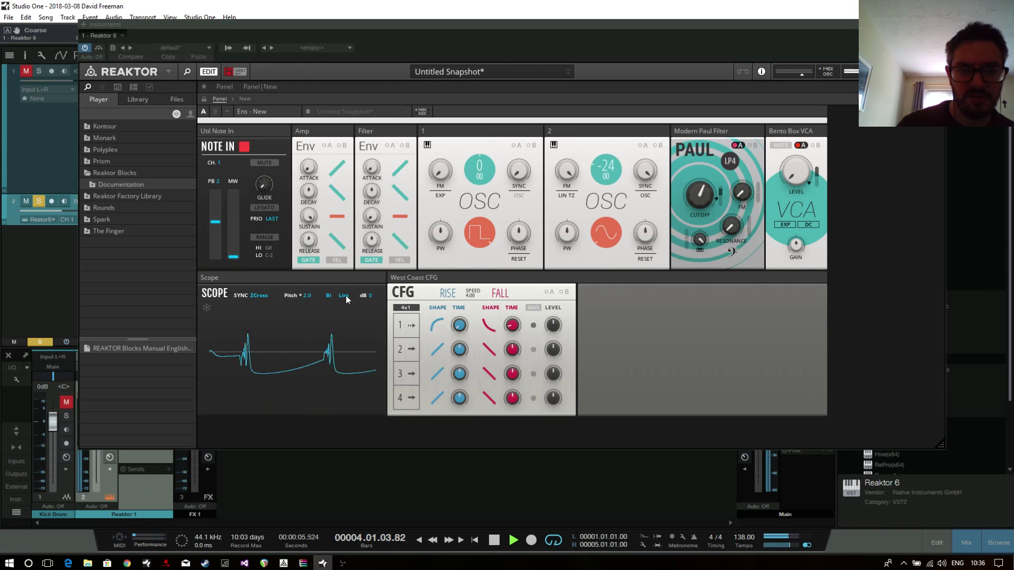
left_click_drag(312, 296, 265, 296)
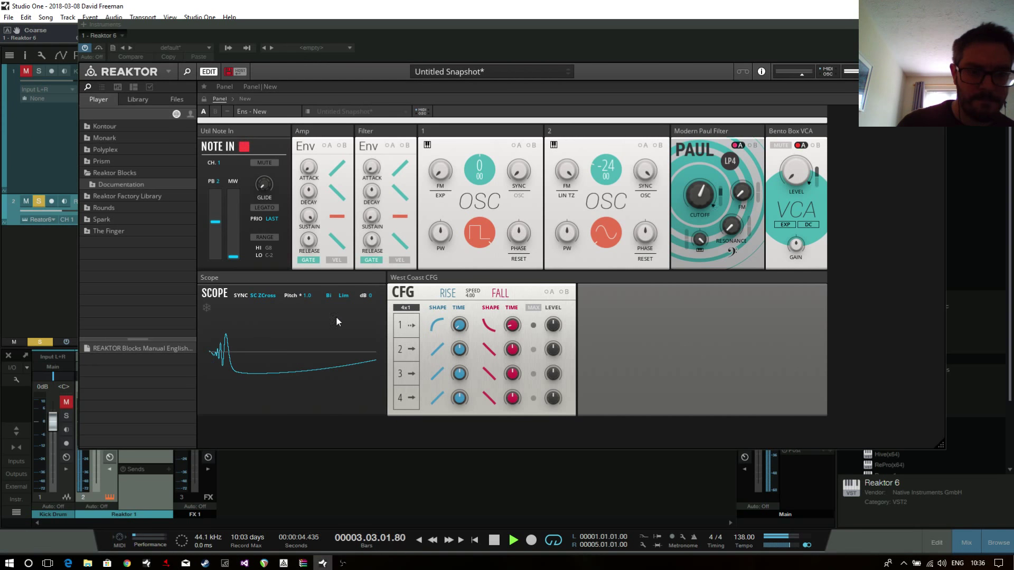
left_click_drag(315, 283, 317, 274)
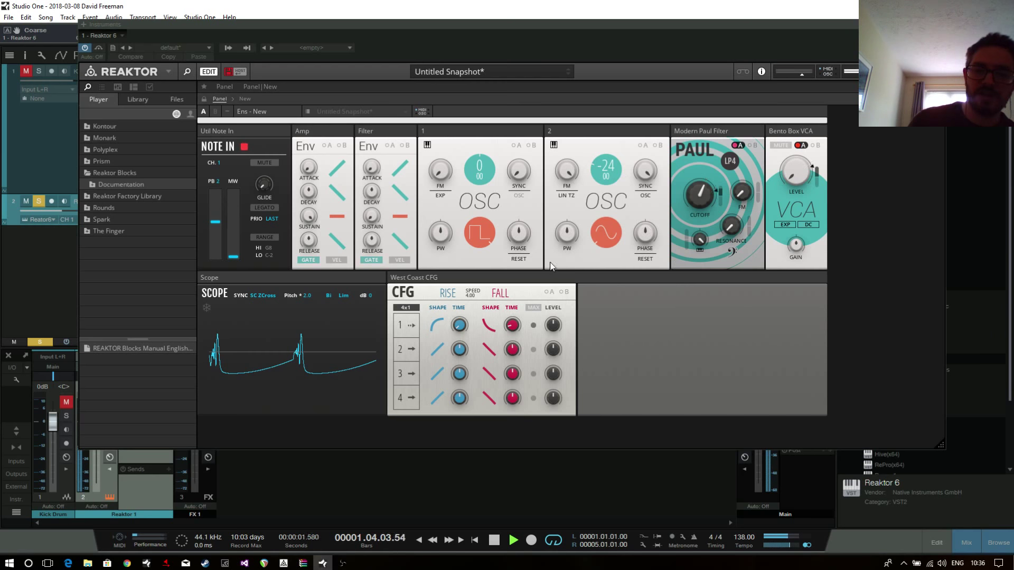
Step: Switch the Bento Box VCA to AC and sweep CFG channel 1's fall time up to 11.5 ms and back down
left_click(808, 226)
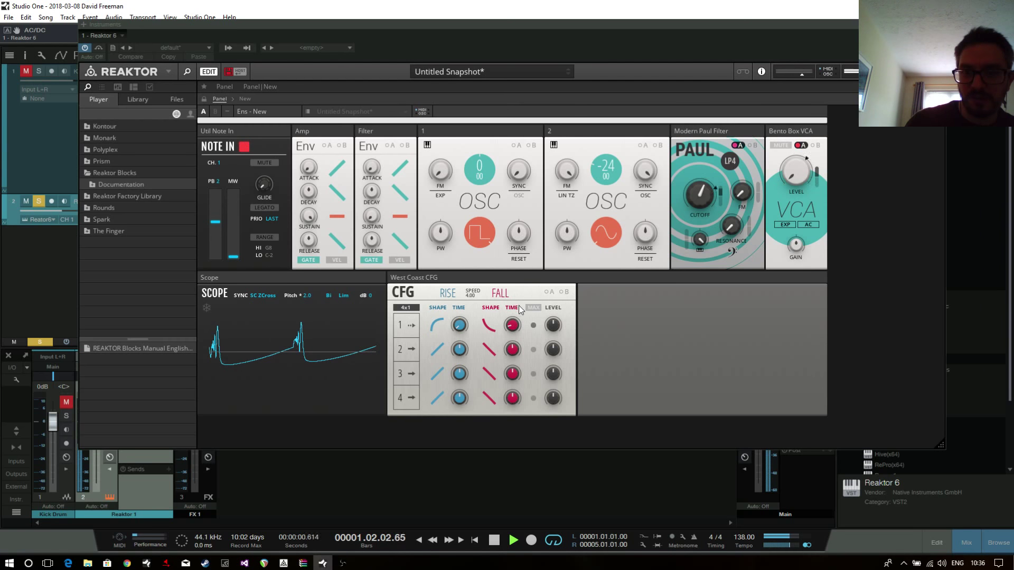
left_click_drag(513, 328, 521, 323)
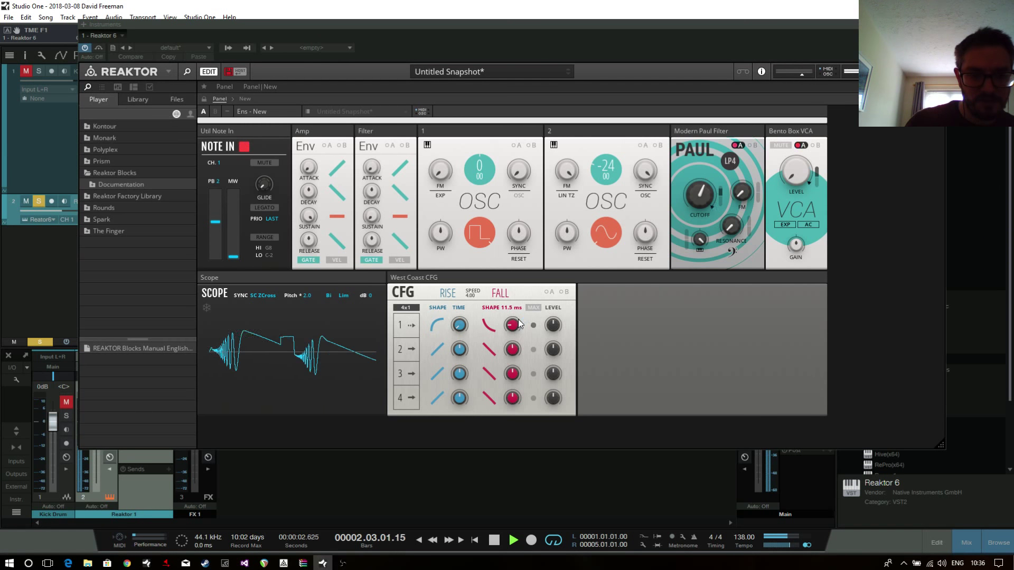
left_click_drag(520, 323, 518, 330)
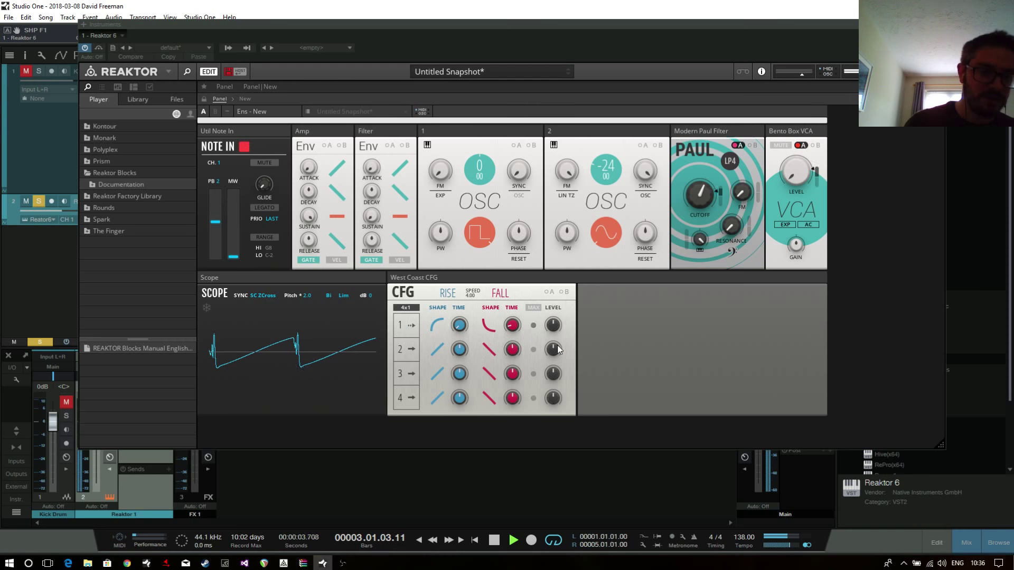
Step: Lower oscillator 1's phase to its minimum and set CFG channel 1's fall shape to -56.2
left_click_drag(521, 235, 514, 271)
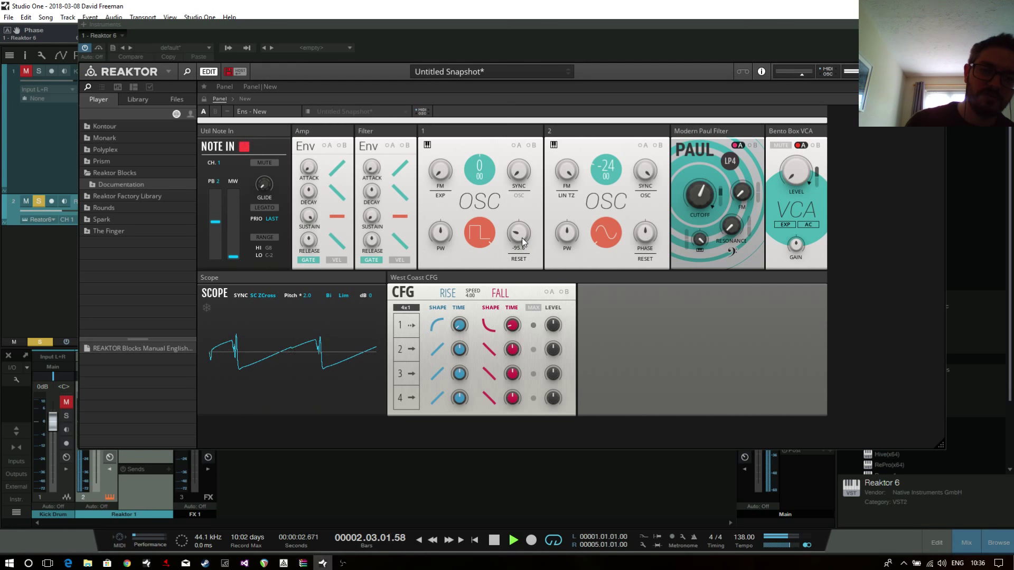
left_click_drag(522, 238, 528, 305)
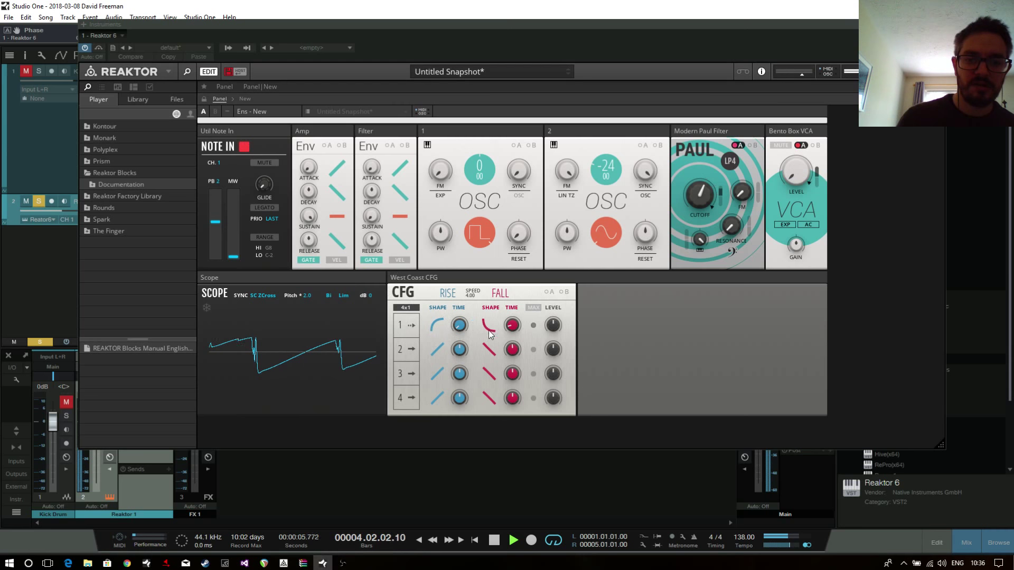
mouse_move(489, 334)
left_mouse_down()
mouse_move(512, 292)
mouse_move(459, 376)
mouse_move(479, 347)
left_mouse_up()
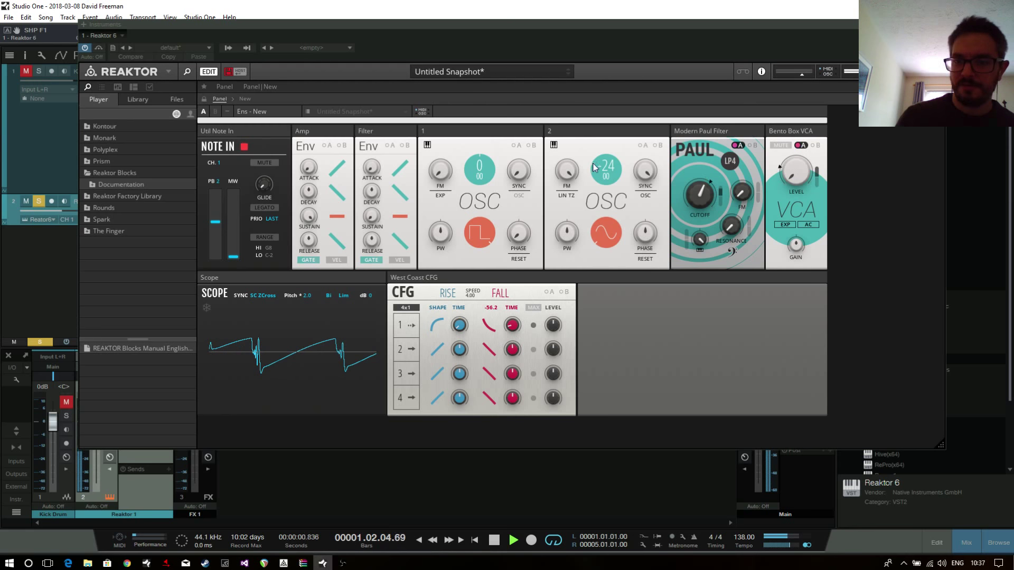
Step: Raise oscillator 2's coarse pitch to 2 and sweep CFG channel 1's fall time up to about 51 ms and back down
left_click_drag(594, 168, 596, 82)
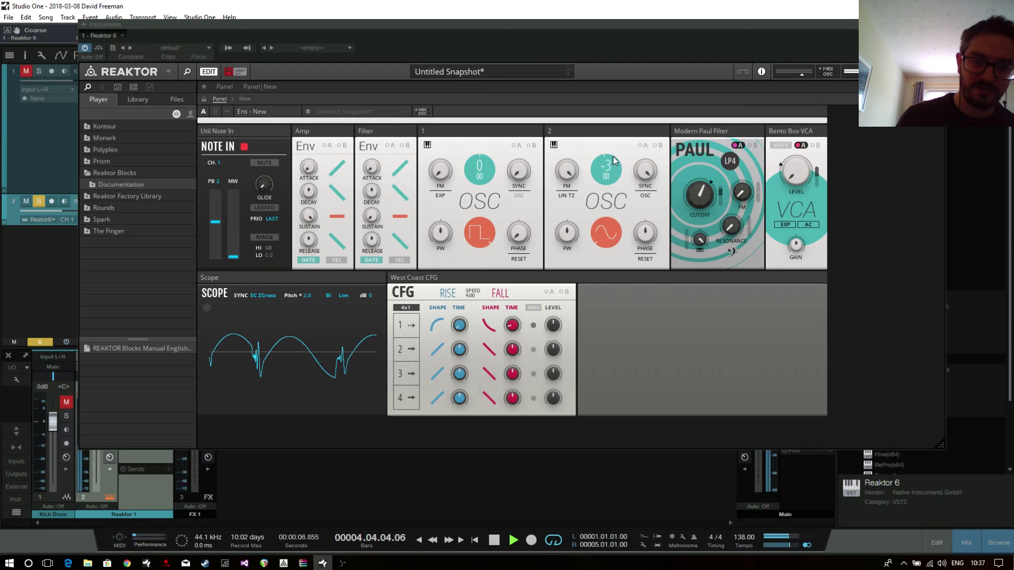
left_click_drag(615, 158, 617, 141)
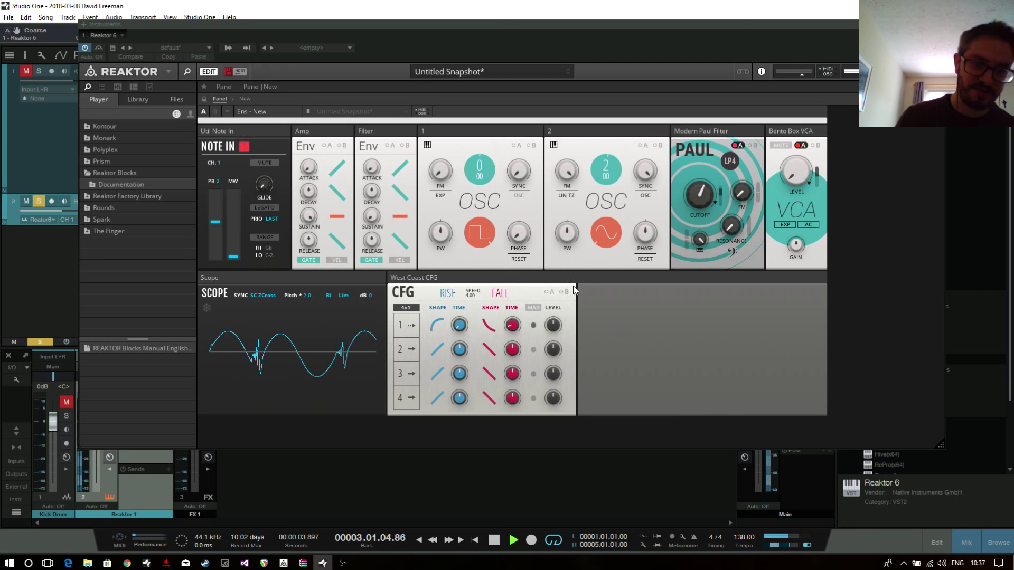
left_click_drag(511, 327, 508, 325)
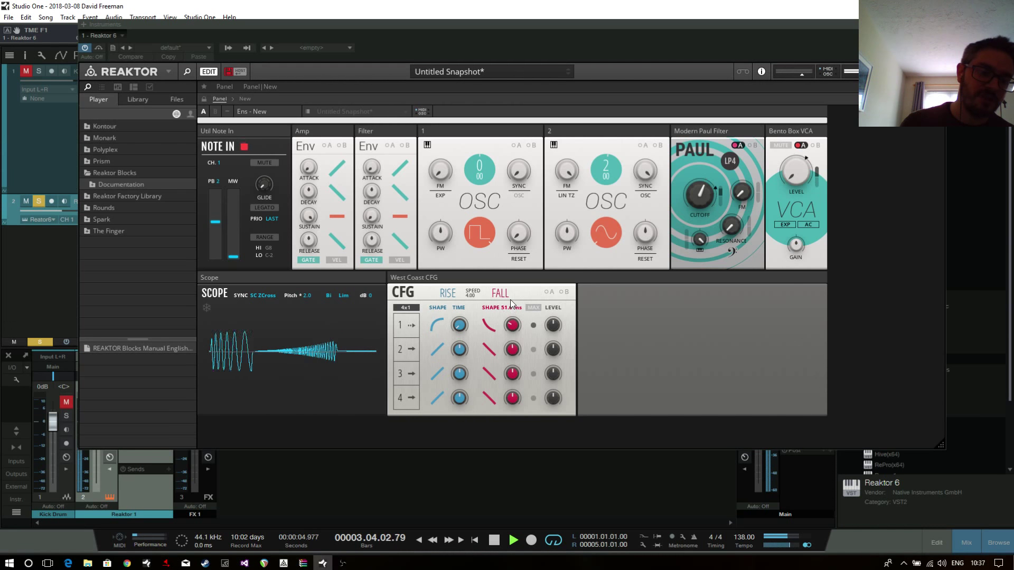
left_click_drag(510, 303, 504, 324)
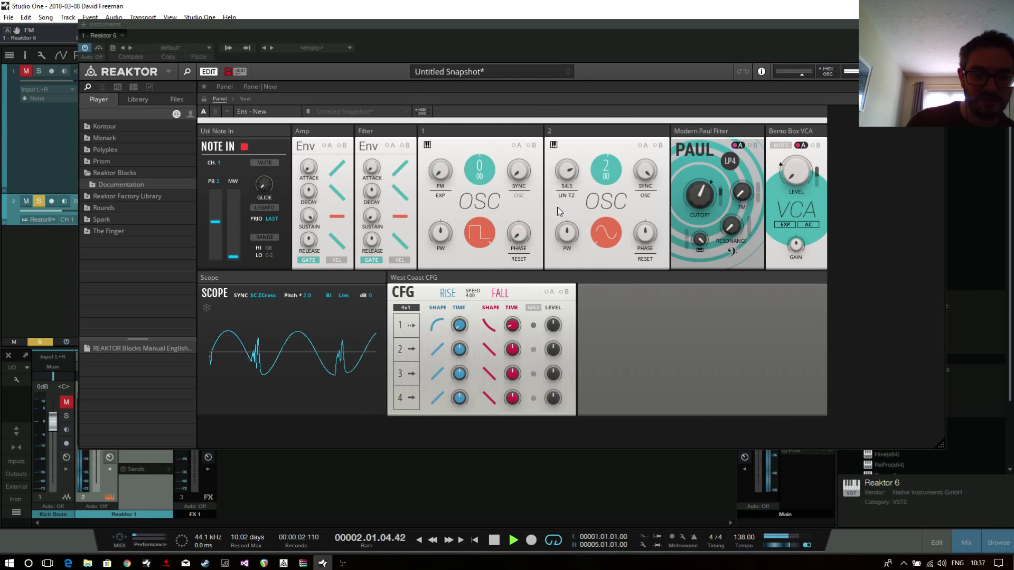
Step: Set oscillator 2's FM amount to 48.3 and CFG channel 1's fall to shape -65.6 and time 13.1 ms
left_click_drag(556, 207, 556, 226)
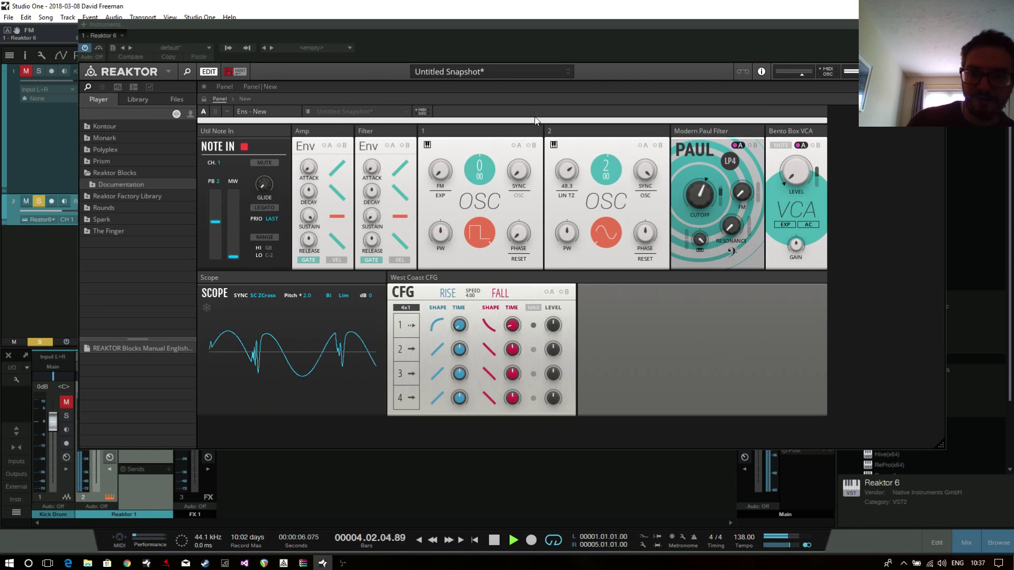
left_click_drag(488, 327, 477, 336)
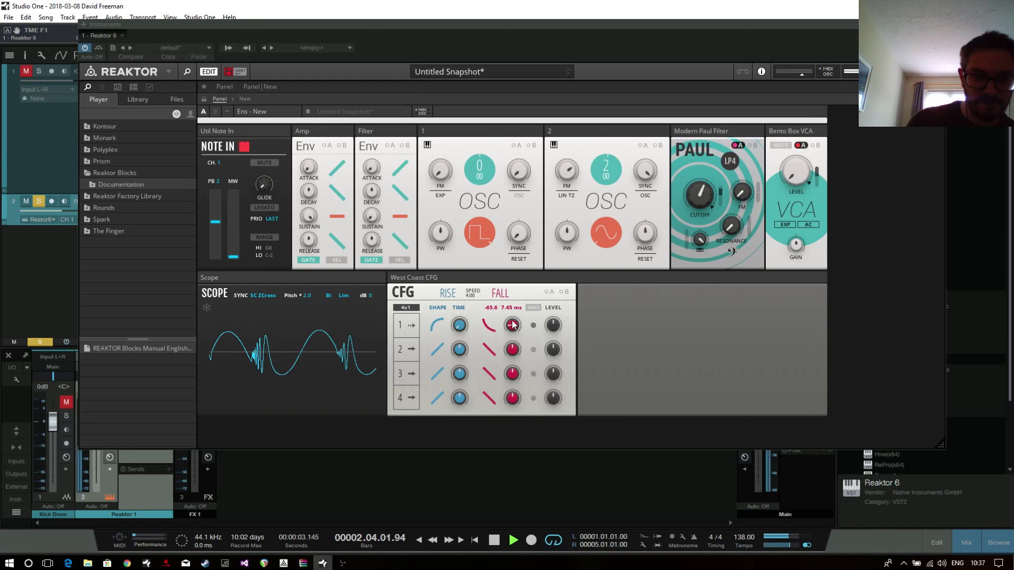
left_click_drag(513, 324, 515, 319)
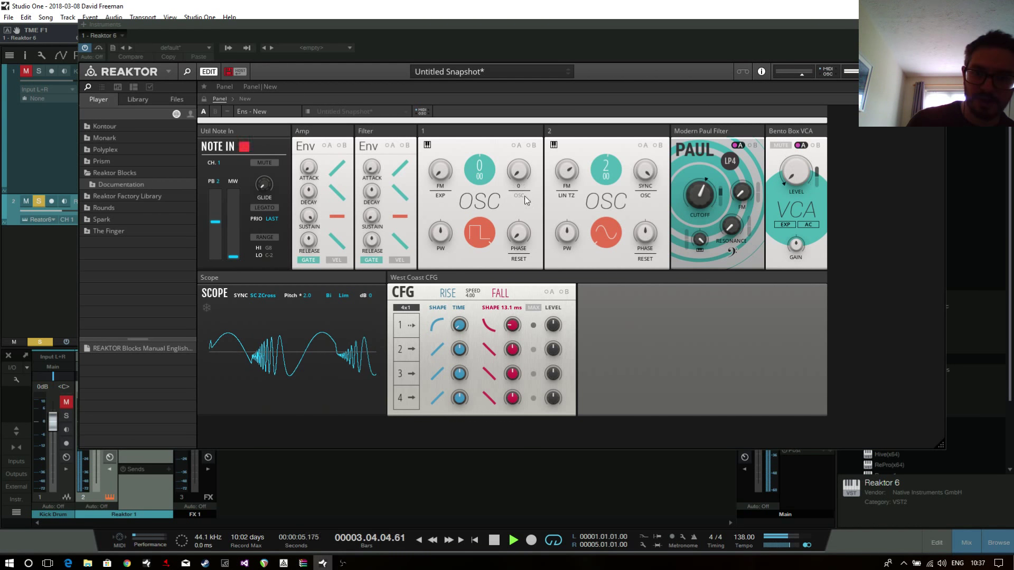
Step: Sweep oscillator 2's FM amount from near zero to full, settle it at a moderate level, and shorten CFG channel 1's fall time
mouse_move(571, 172)
left_click_drag(565, 189, 544, 264)
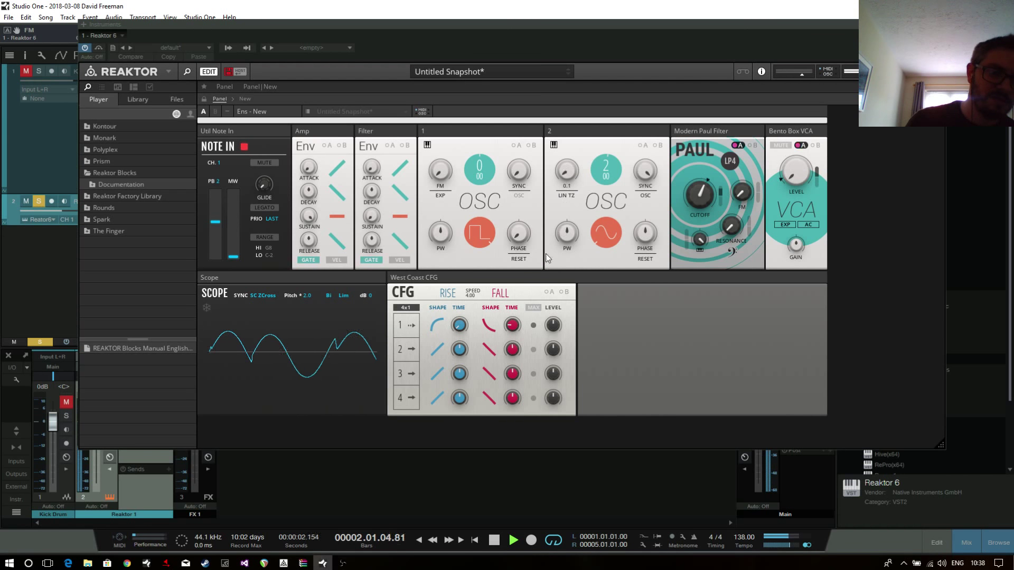
left_click_drag(568, 83, 577, 4)
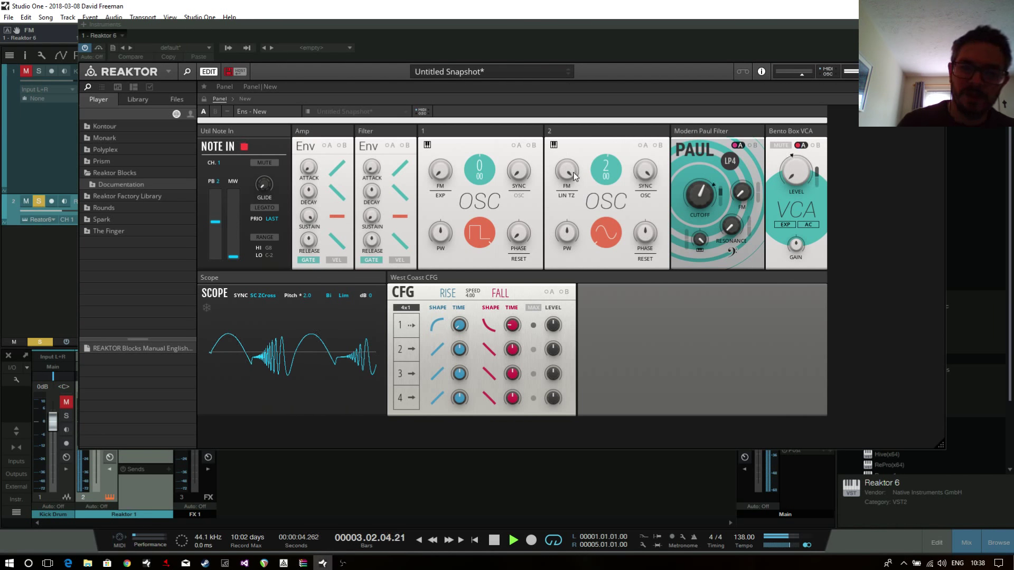
left_click_drag(565, 176, 564, 228)
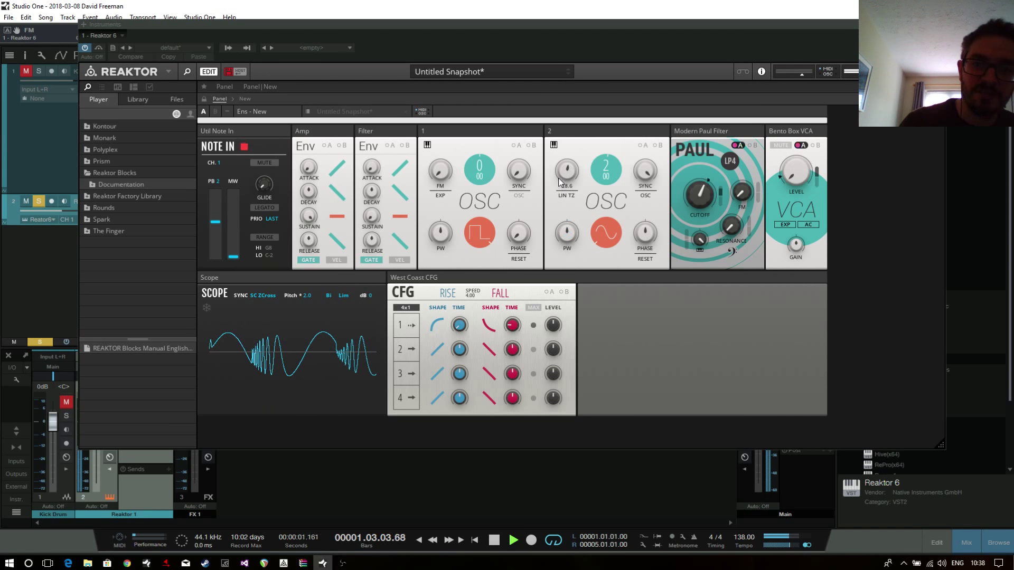
left_click_drag(566, 173, 542, 288)
left_click_drag(511, 333, 512, 335)
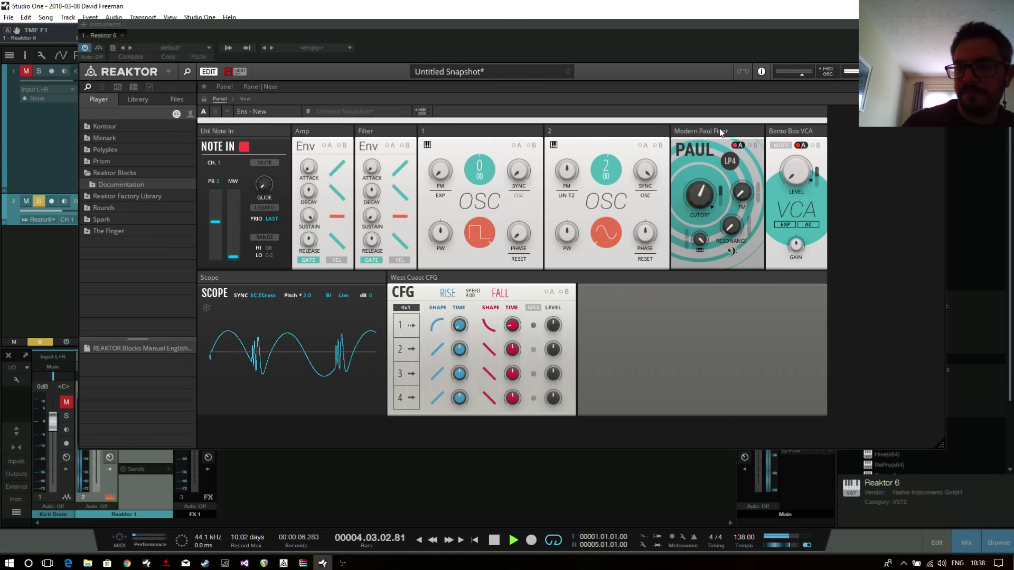
Step: Lower the Modern Paul Filter's cutoff to 570 Hz and give the Amp and Filter envelopes curved attack, decay and release shapes
mouse_move(704, 206)
left_mouse_down()
mouse_move(695, 246)
mouse_move(696, 214)
left_mouse_up()
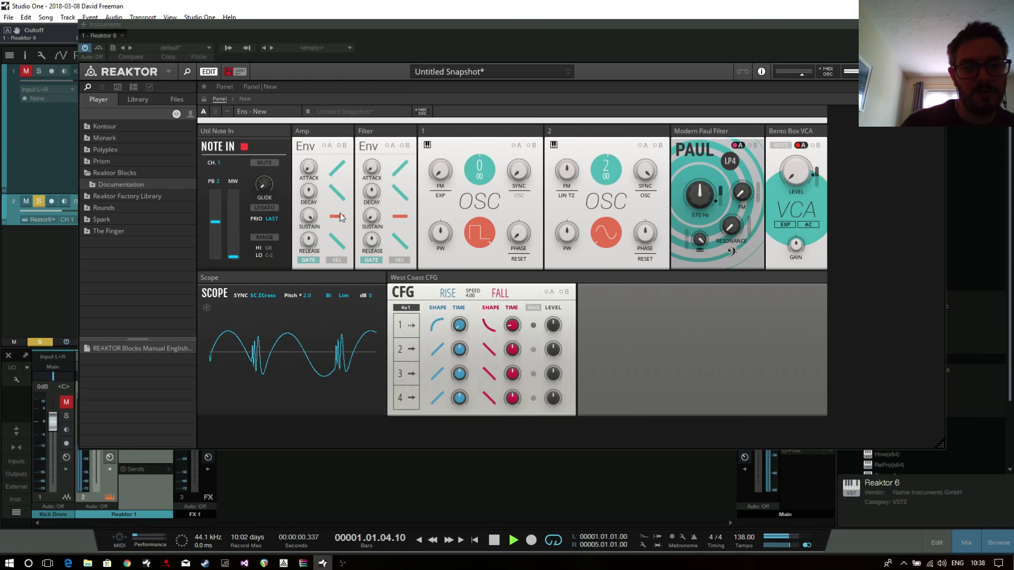
left_click(336, 169)
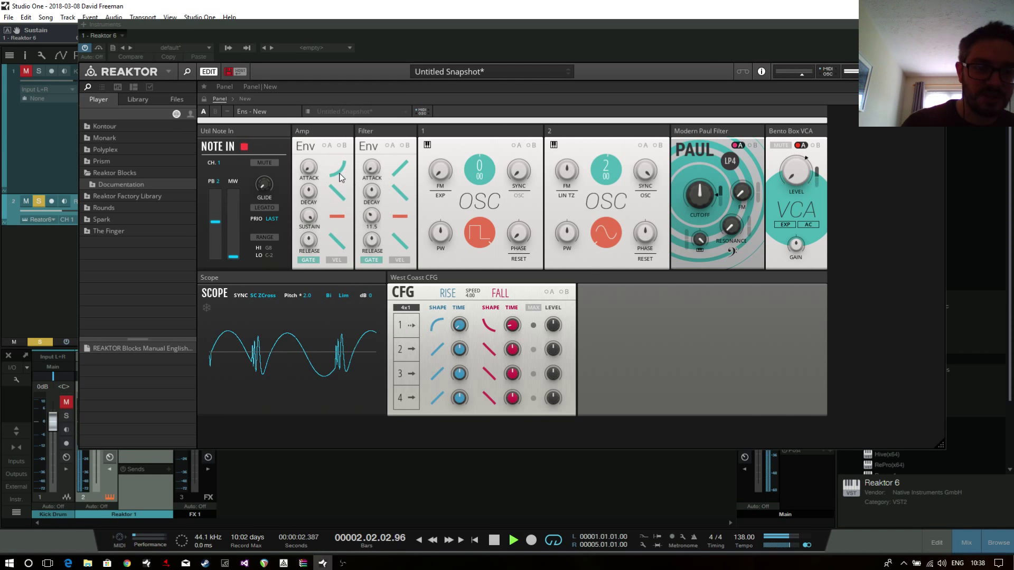
left_click(337, 193)
left_click(337, 242)
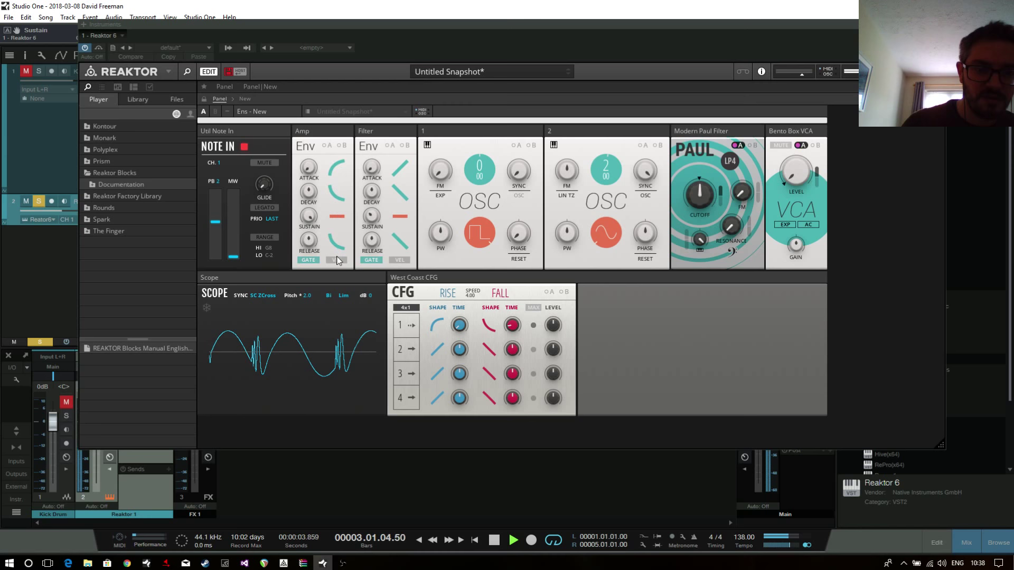
left_click(399, 242)
left_click(401, 193)
left_click(404, 170)
left_click(405, 174)
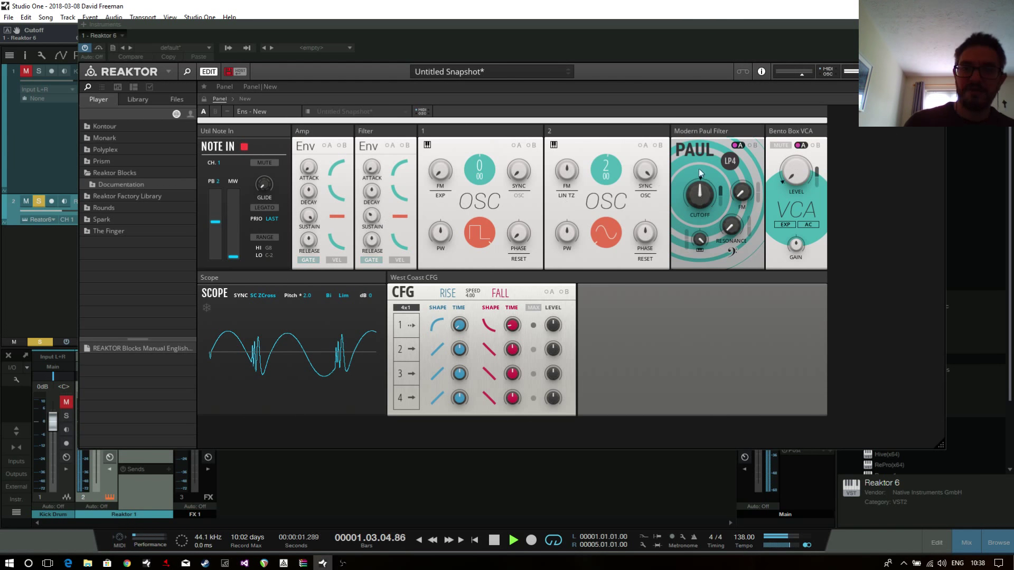
Step: Raise the Modern Paul Filter's cutoff slightly and set oscillator 2's coarse pitch to 3
mouse_move(699, 159)
left_mouse_down()
mouse_move(698, 100)
mouse_move(688, 176)
left_mouse_up()
left_click_drag(606, 172, 612, 140)
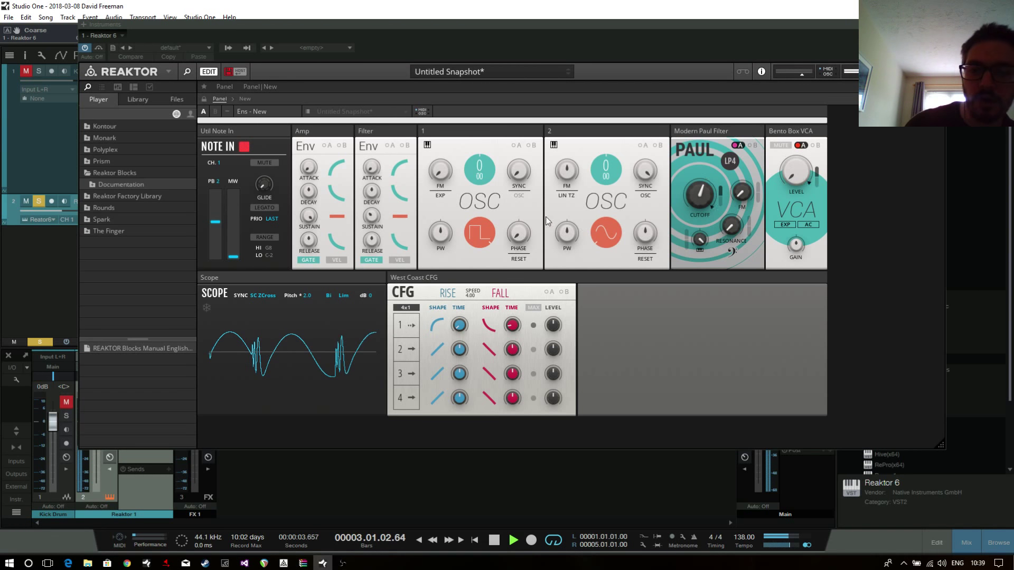
left_click_drag(605, 169, 604, 157)
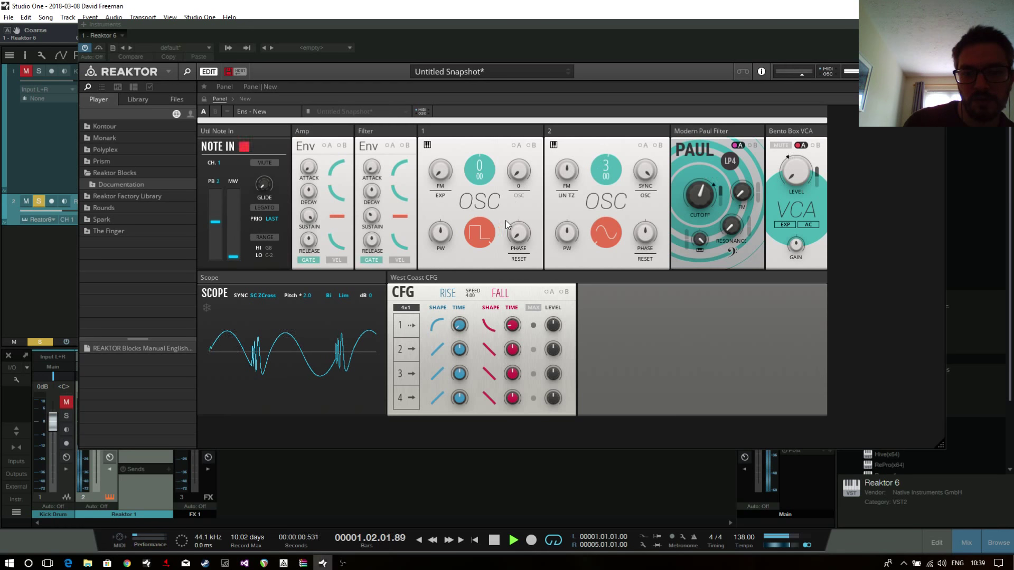
Step: Set oscillator 1 to a triangle wave with pulse width -99, and lengthen the Amp envelope's release
left_click_drag(440, 232, 442, 444)
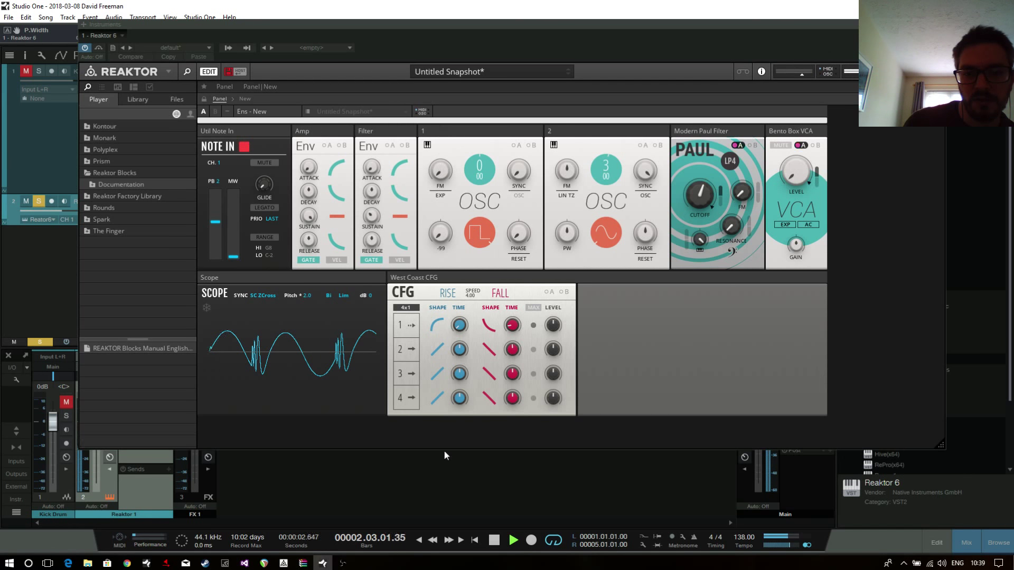
left_click(477, 238)
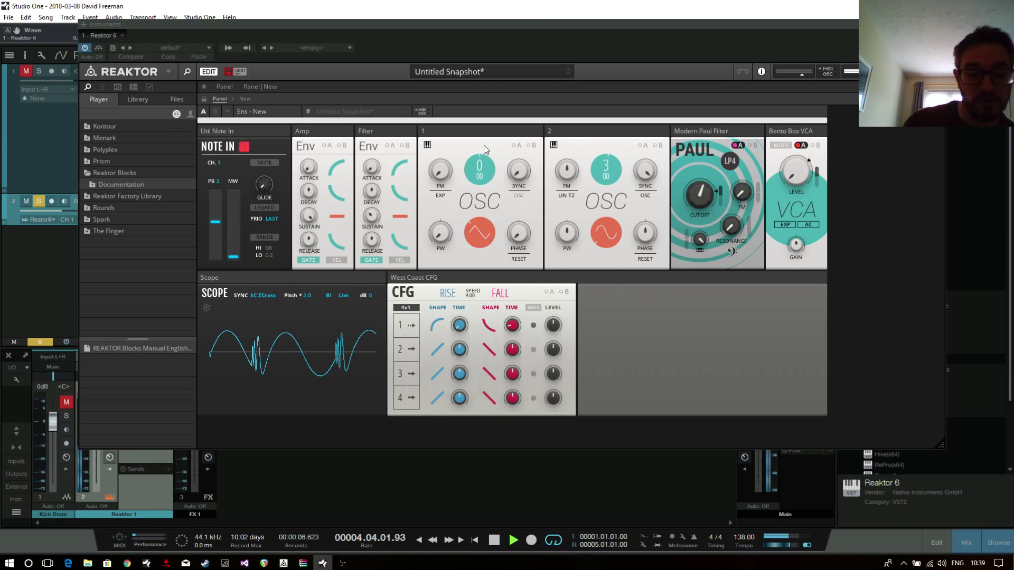
left_click_drag(309, 240, 318, 210)
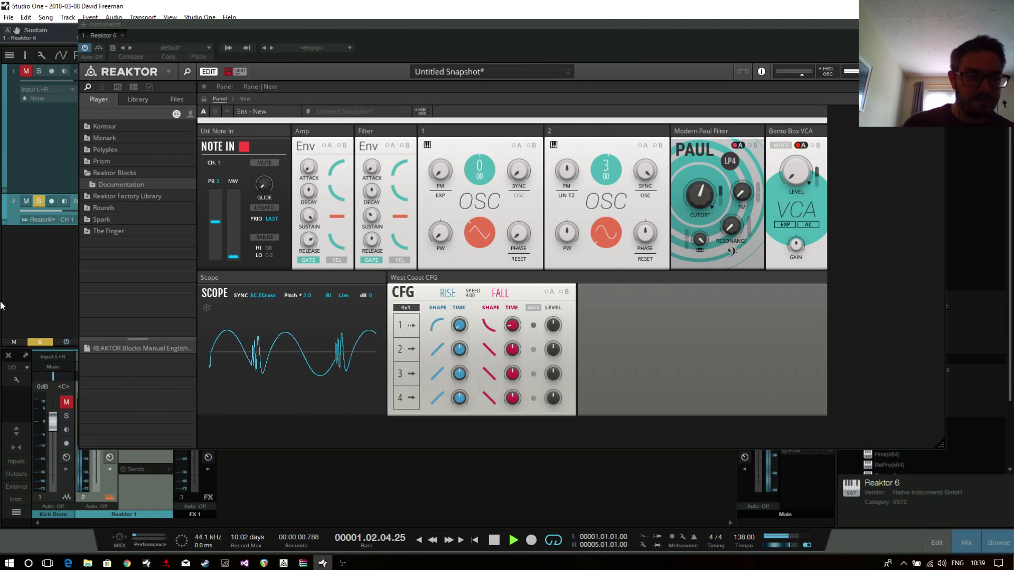
Step: Move the Reaktor 6 window aside and open the SPAN 2 analyzer from the Reaktor 1 channel's inserts
left_click_drag(394, 23, 1013, 4)
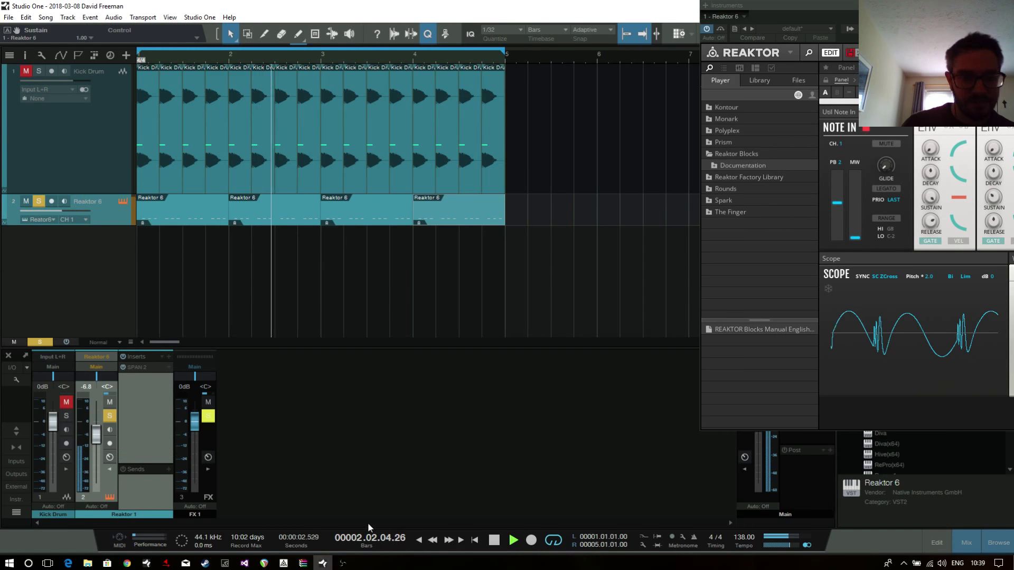
left_click(139, 368)
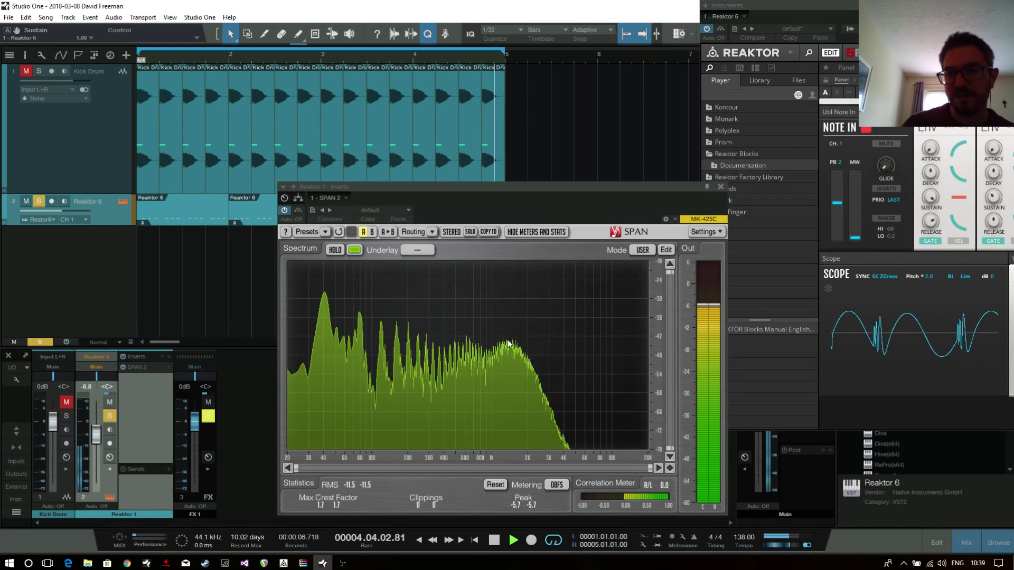
Step: Arrange the SPAN 2 and Reaktor 6 windows side by side so the spectrum and the Blocks controls are both visible
left_click_drag(531, 200, 238, 25)
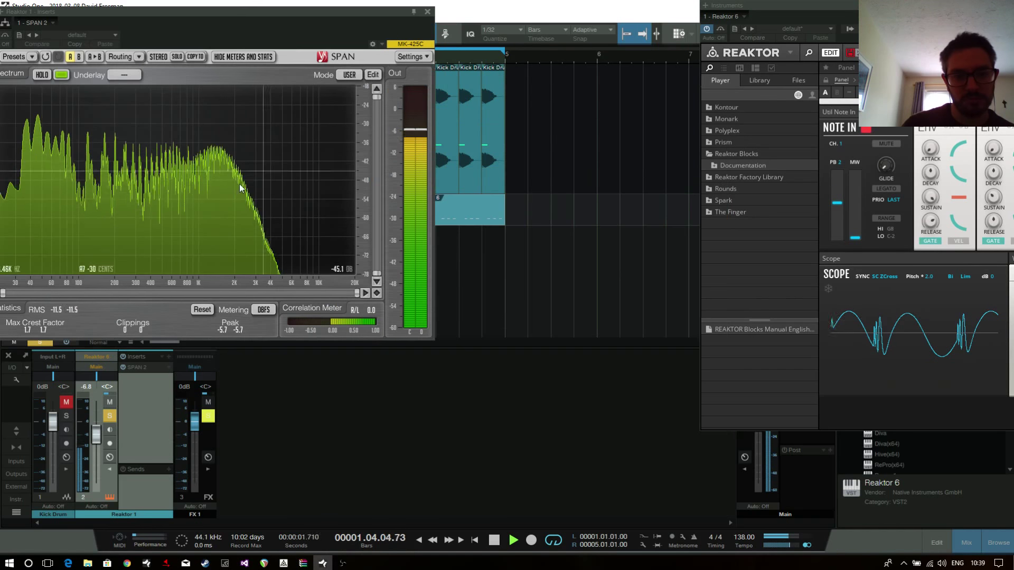
left_click_drag(765, 7, 271, 28)
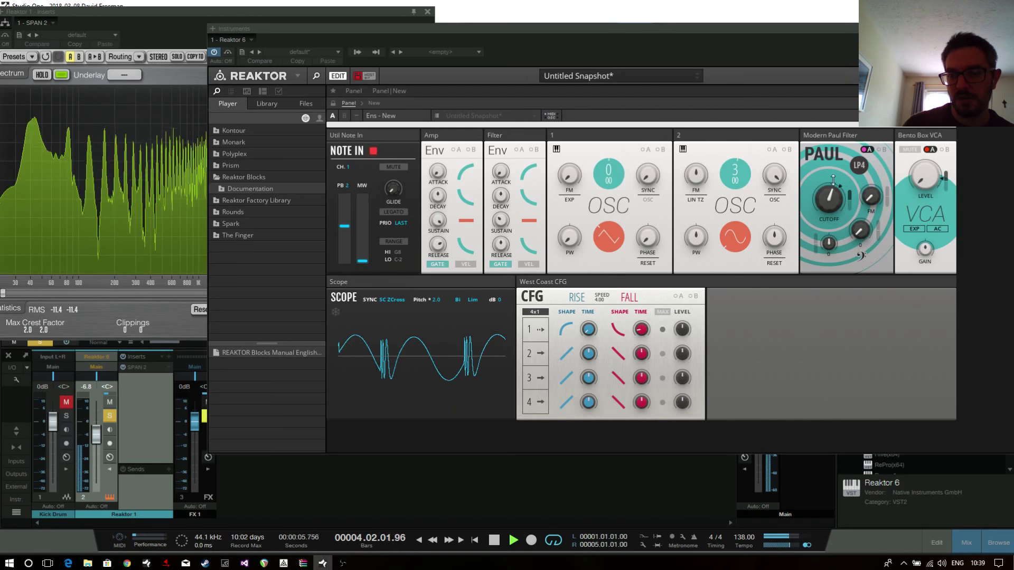
left_click_drag(389, 27, 690, 11)
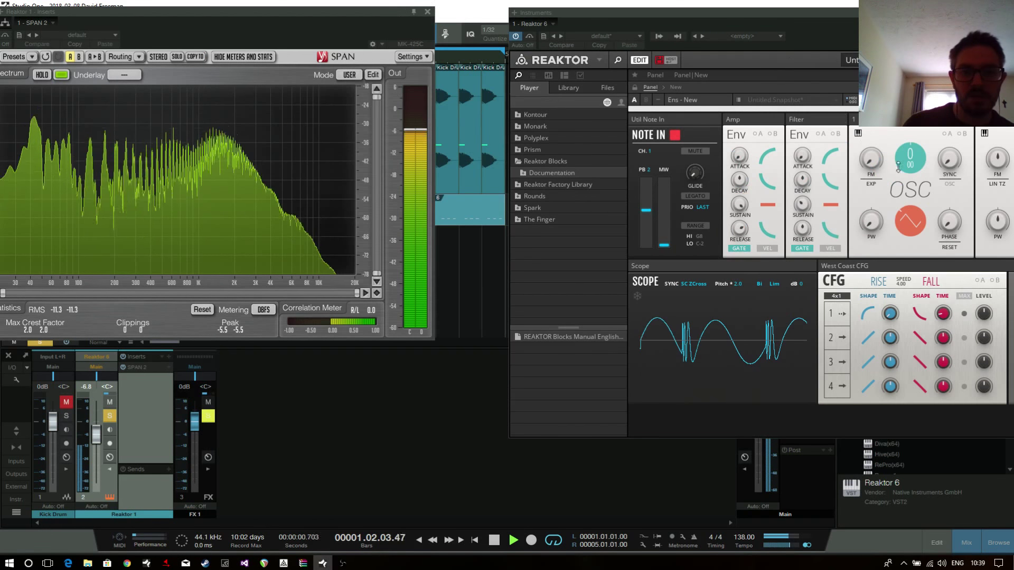
left_click_drag(772, 13, 569, 22)
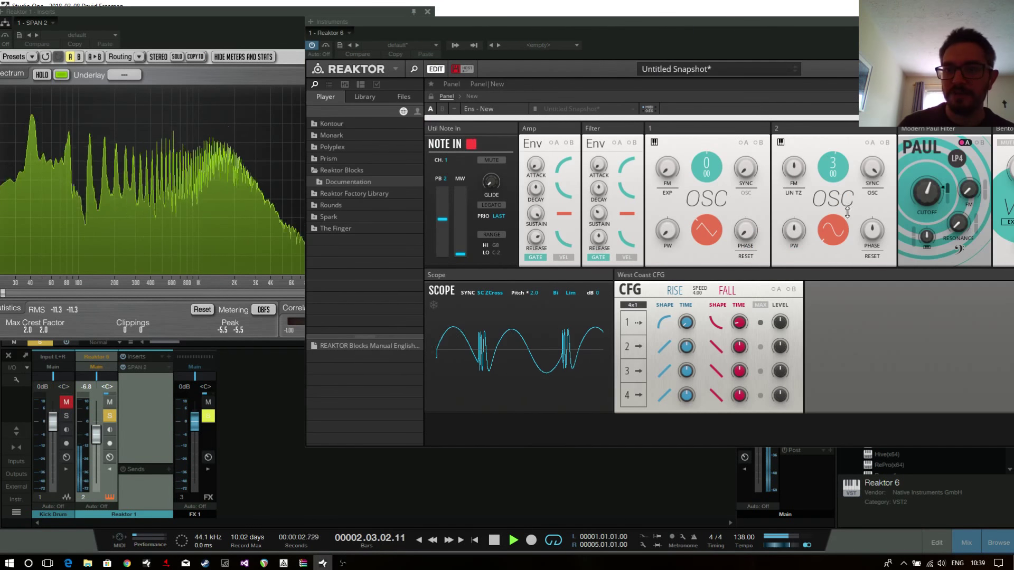
Step: Decline the Sound Blaster prompt to select another audio device, and check the Open Broadcaster Software window before returning to Reaktor
right_click(918, 312)
left_click(603, 317)
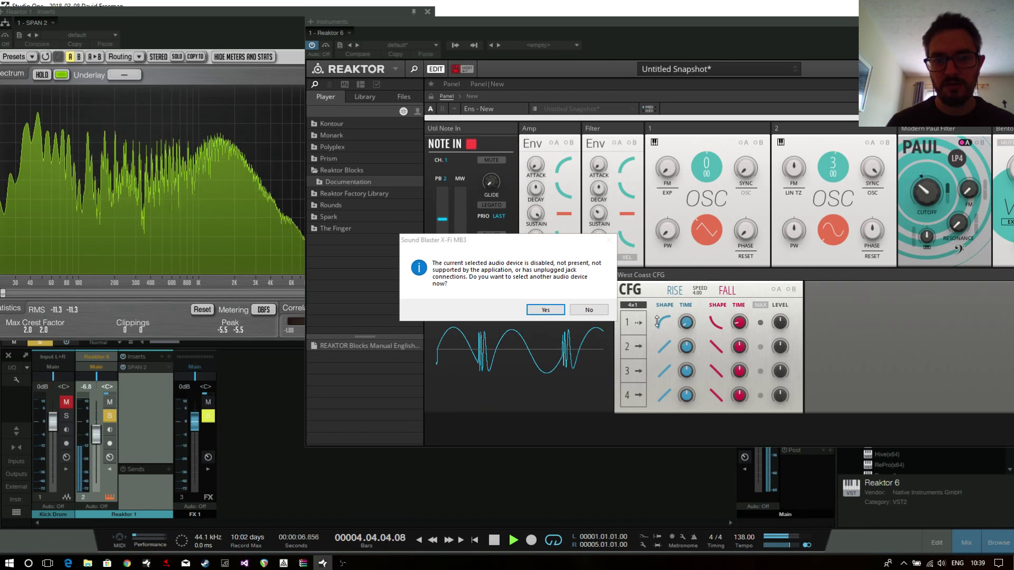
left_click(596, 311)
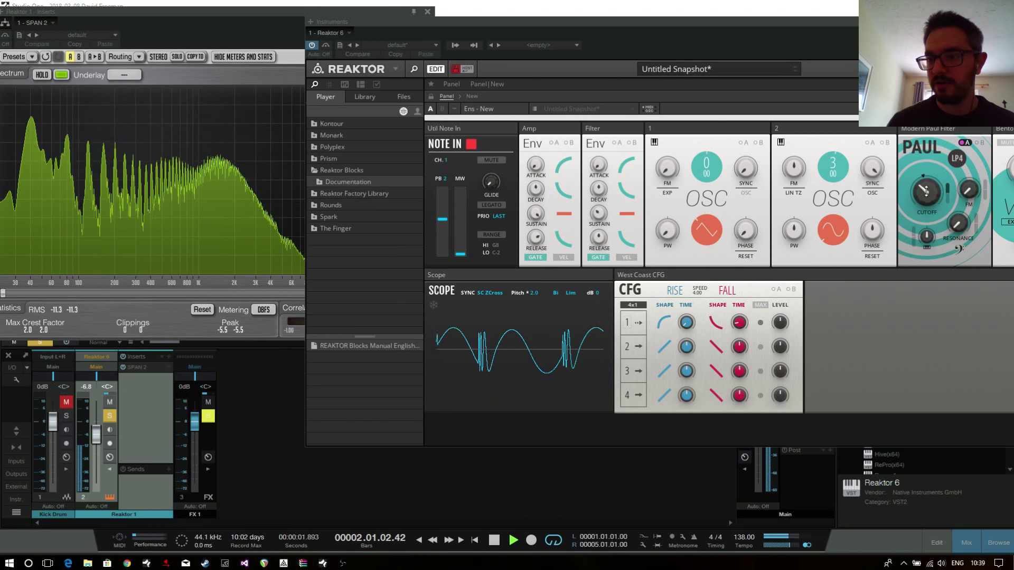
mouse_move(928, 194)
left_click(342, 563)
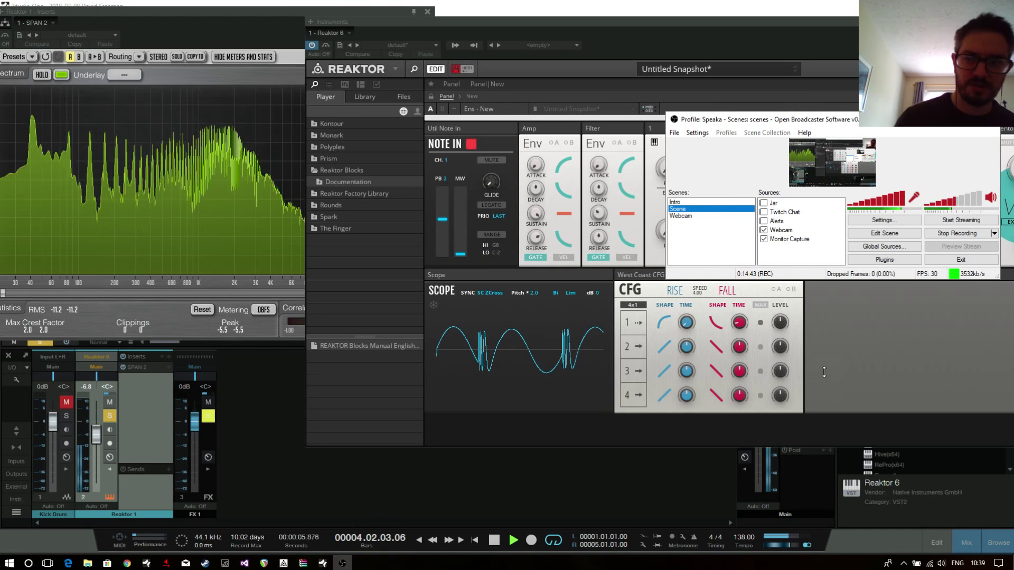
left_click(861, 353)
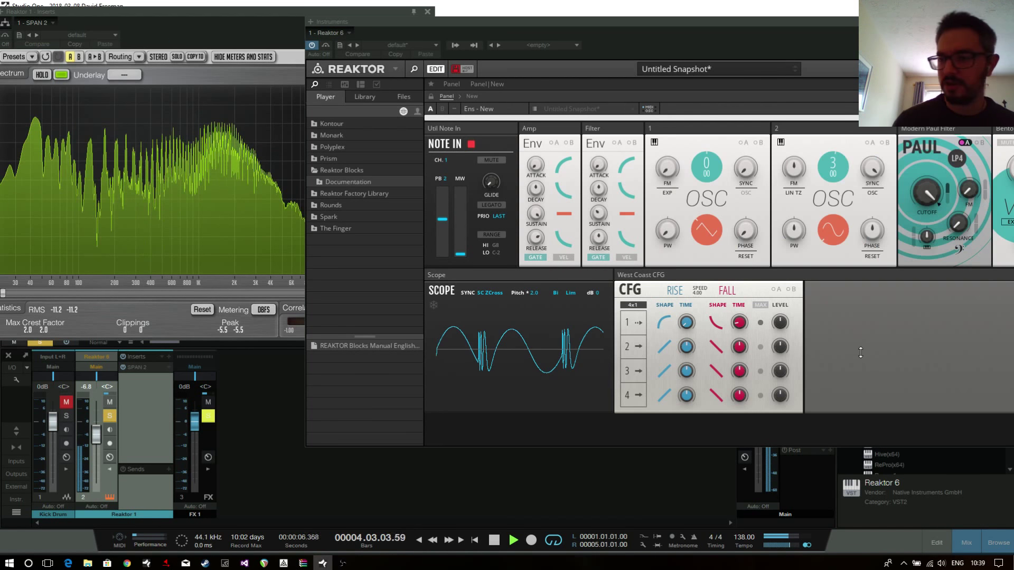
Step: Sweep the Modern Paul Filter's cutoff up to 8.75 kHz and back down, and place the Reaktor 6 window beside SPAN
right_click(926, 195)
left_click(923, 202)
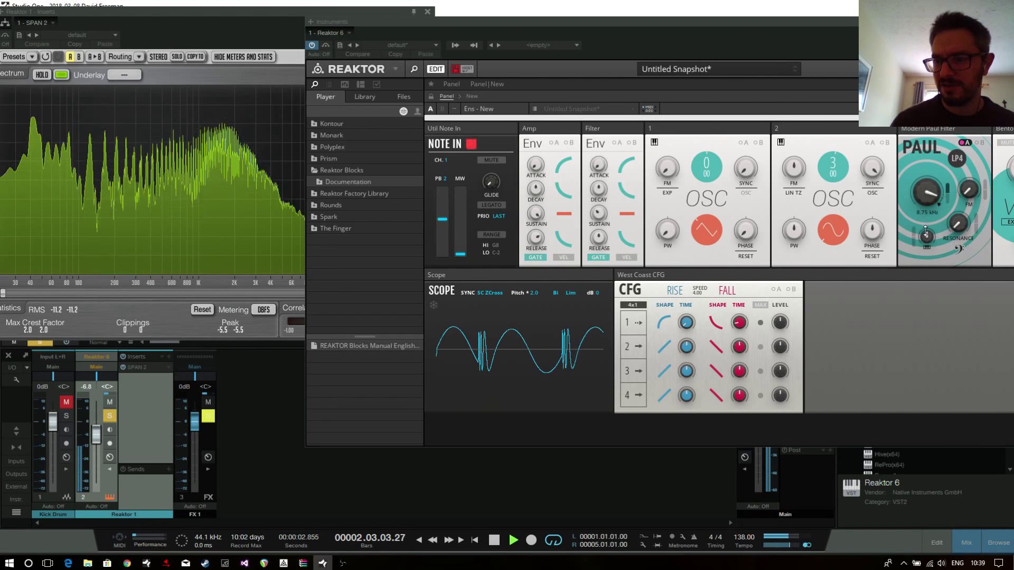
right_click(925, 233)
left_click(911, 291)
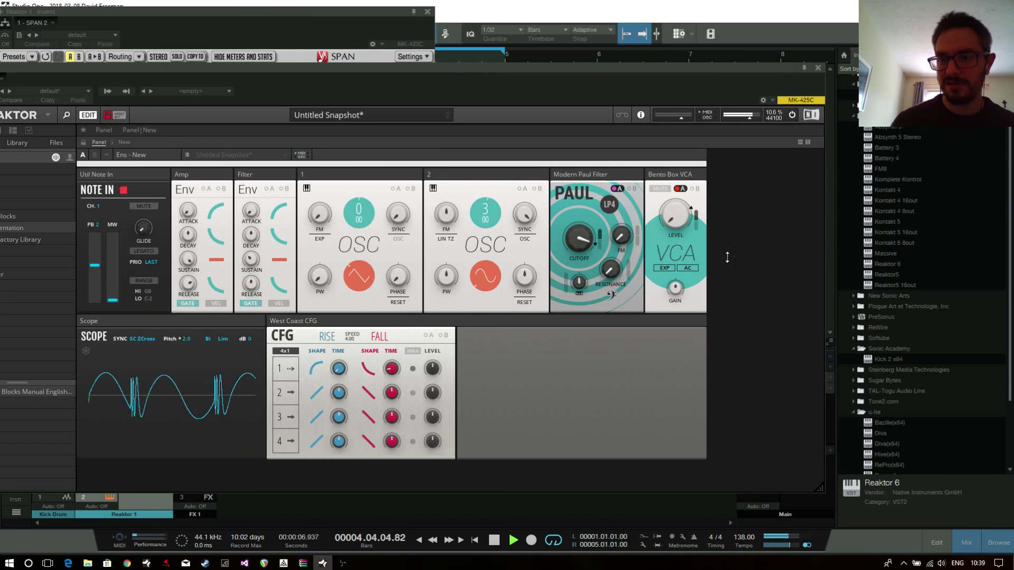
left_click_drag(572, 241, 502, 143)
left_click_drag(485, 79, 733, 77)
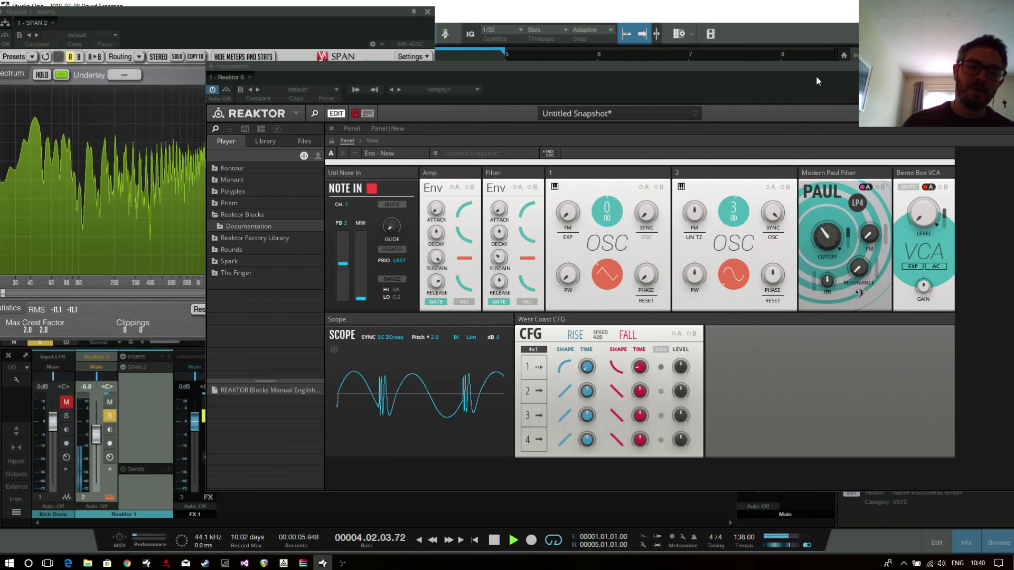
left_click_drag(335, 66, 492, 82)
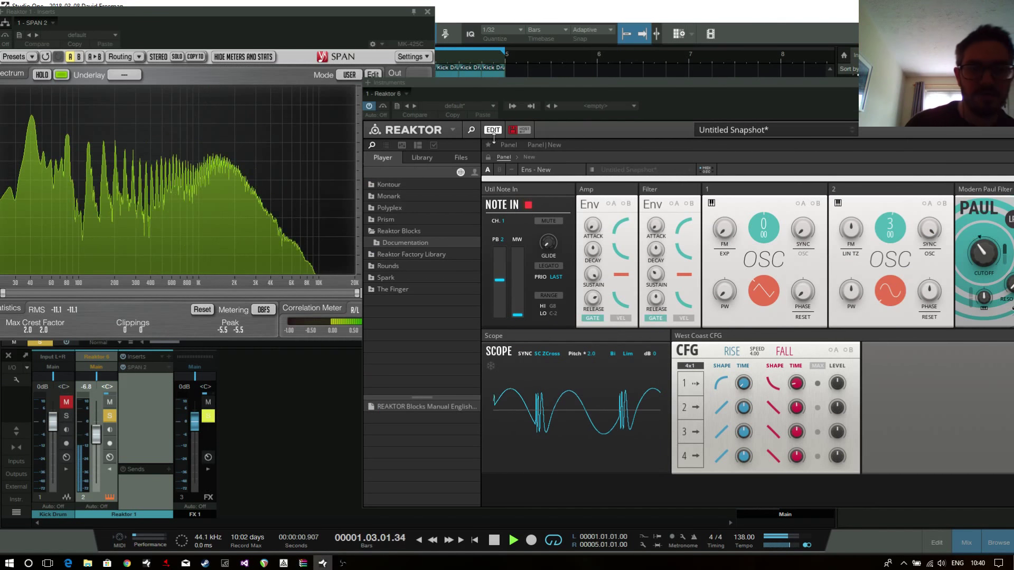
Step: Fine-tune the Modern Paul Filter's cutoff, and adjust West Coast CFG stage 1's fall shape to -60.1 along with its fall time
mouse_move(980, 260)
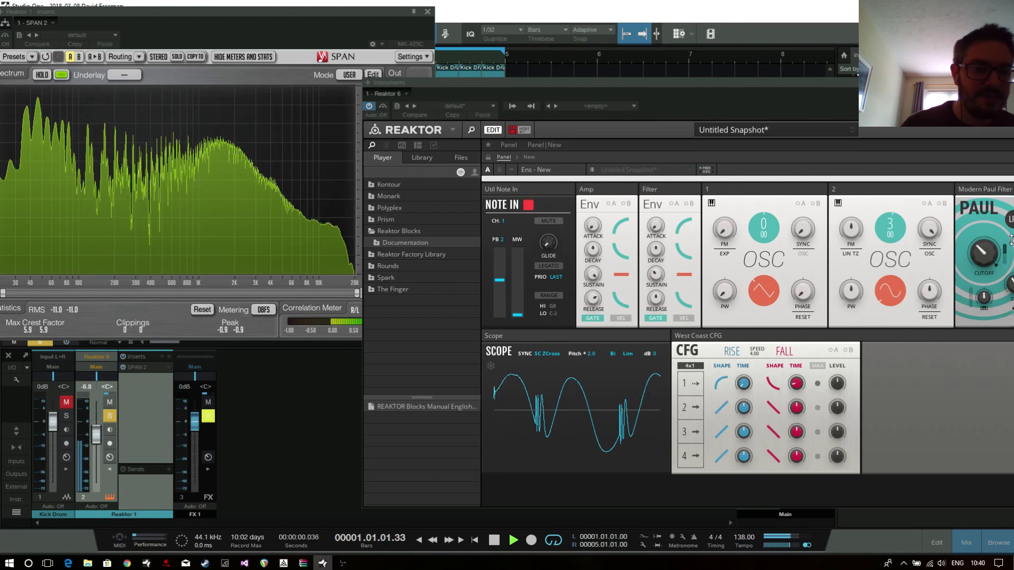
left_click_drag(984, 265, 982, 275)
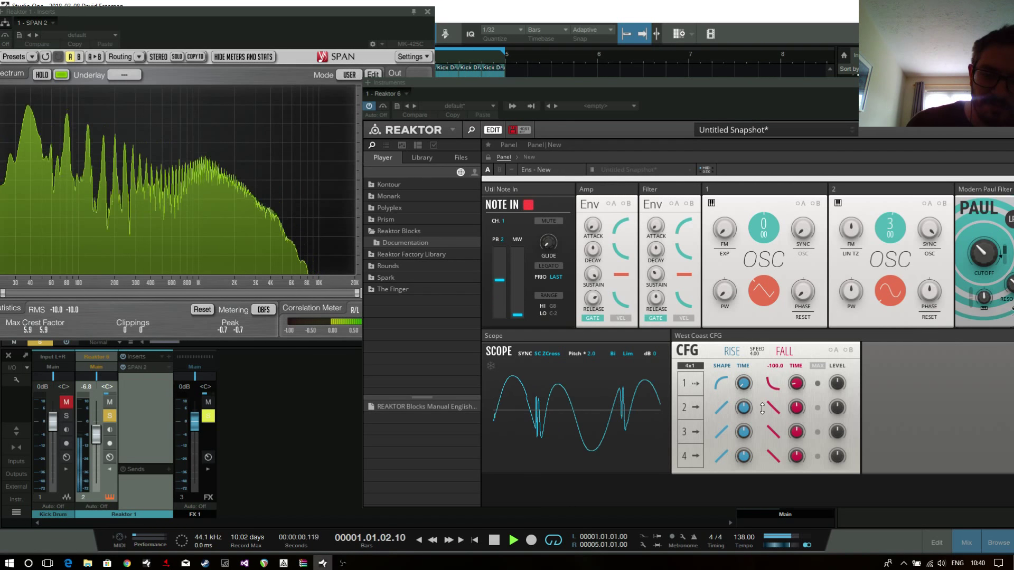
mouse_move(776, 384)
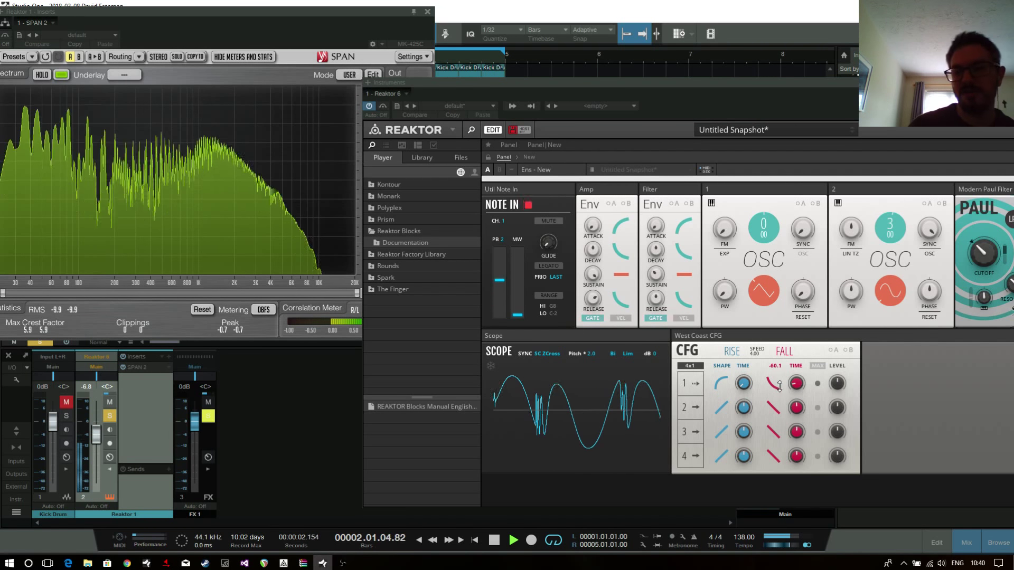
left_click_drag(797, 372, 792, 379)
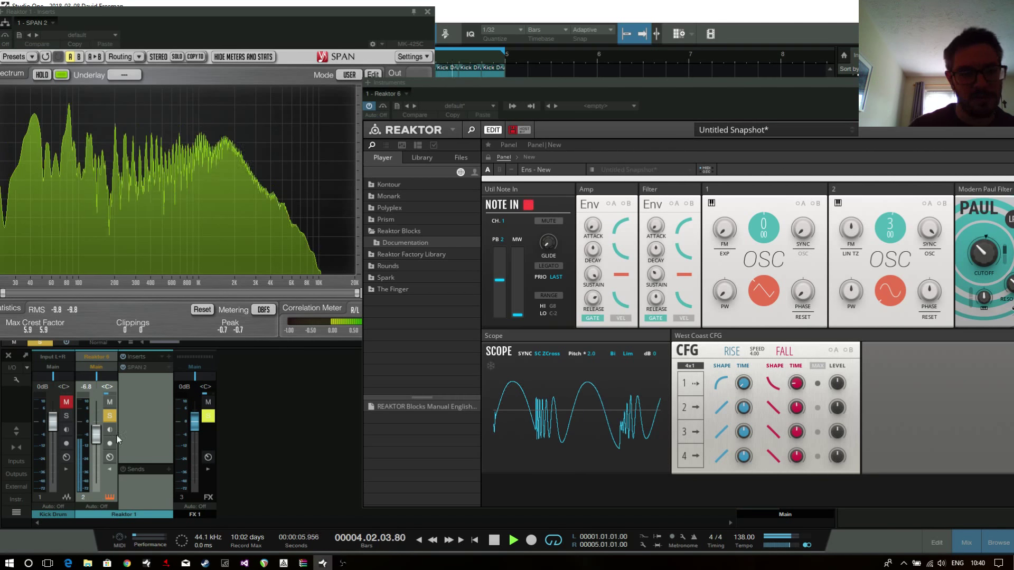
Step: Lower the Reaktor 1 channel to -13.1 dB, unsolo it and unmute the Kick Drum channel
mouse_move(96, 435)
left_mouse_down()
mouse_move(96, 452)
mouse_move(104, 431)
left_mouse_up()
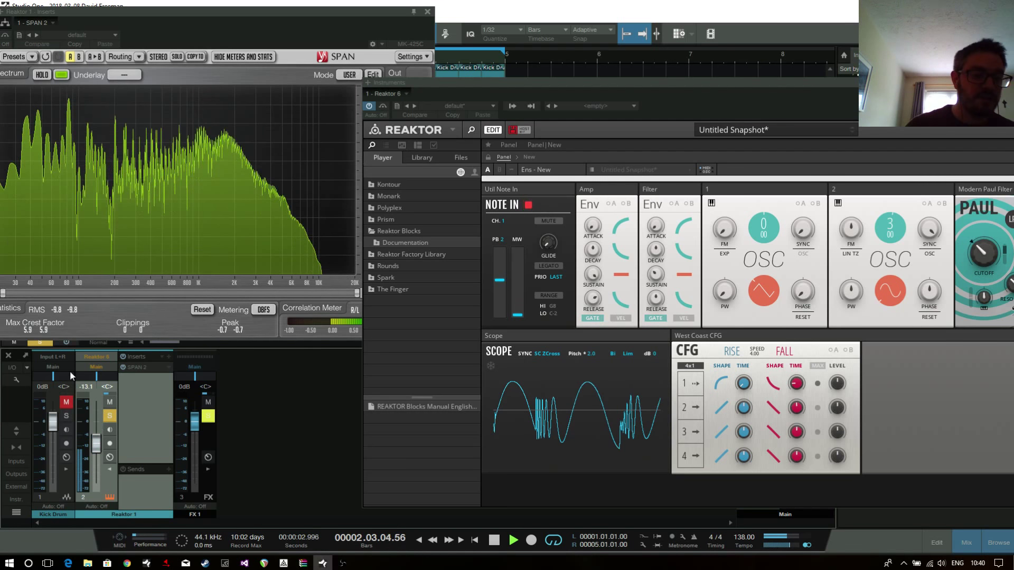
left_click(110, 416)
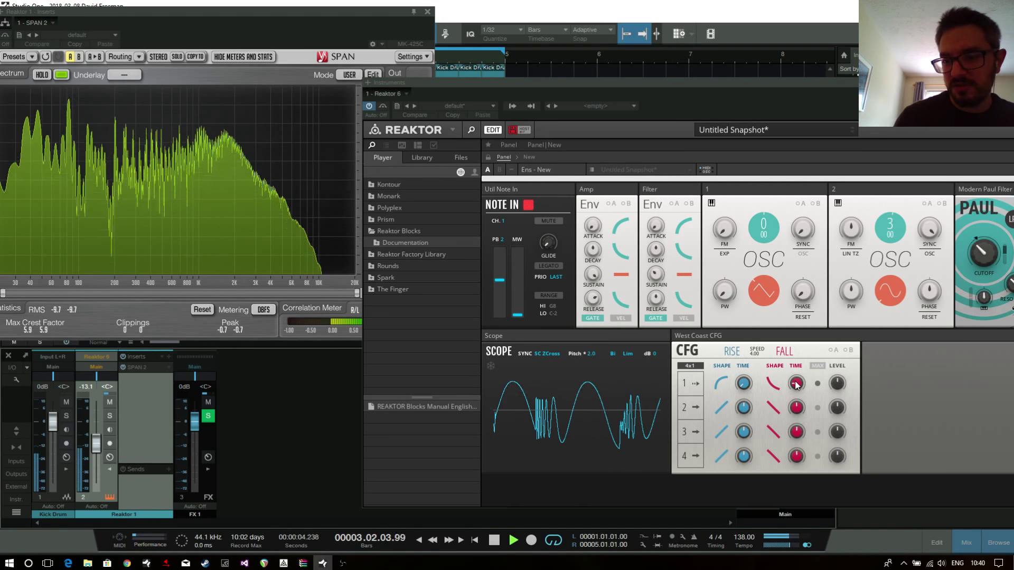
Step: Set oscillator 2's coarse pitch to -12 and readjust the fall time of West Coast CFG stage 1
mouse_move(796, 390)
left_click_drag(796, 390, 799, 387)
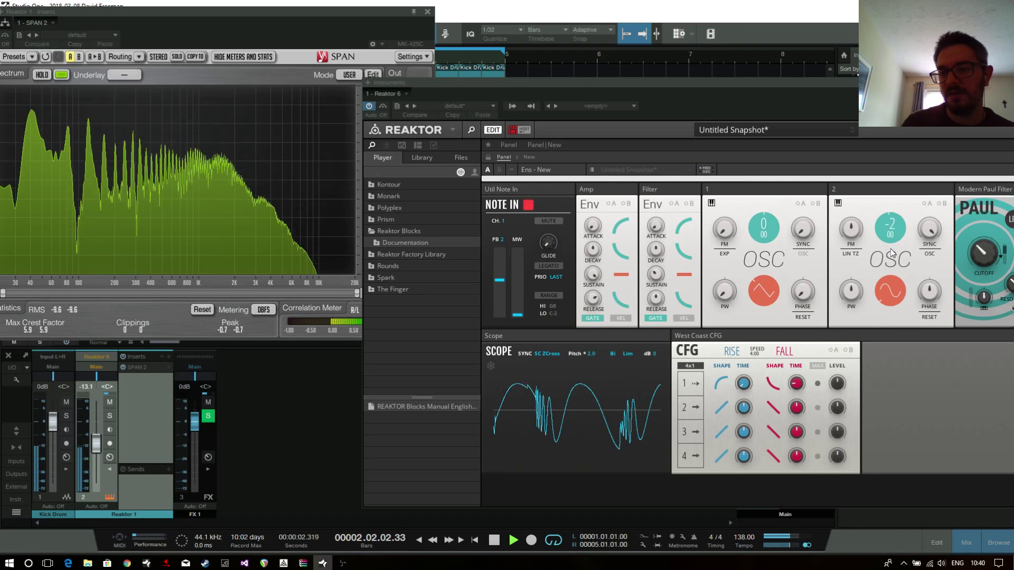
left_click_drag(890, 226, 889, 260)
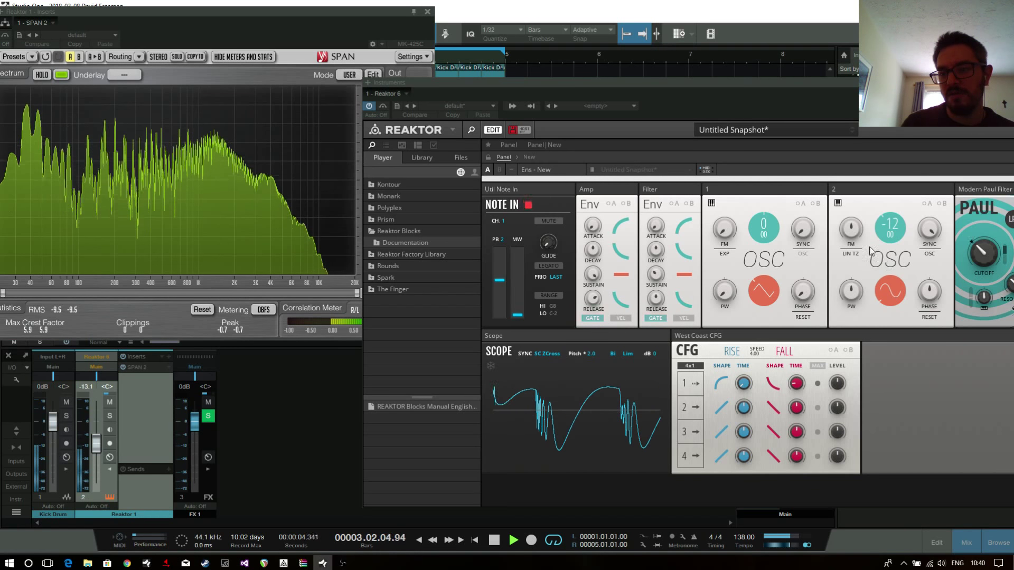
mouse_move(797, 386)
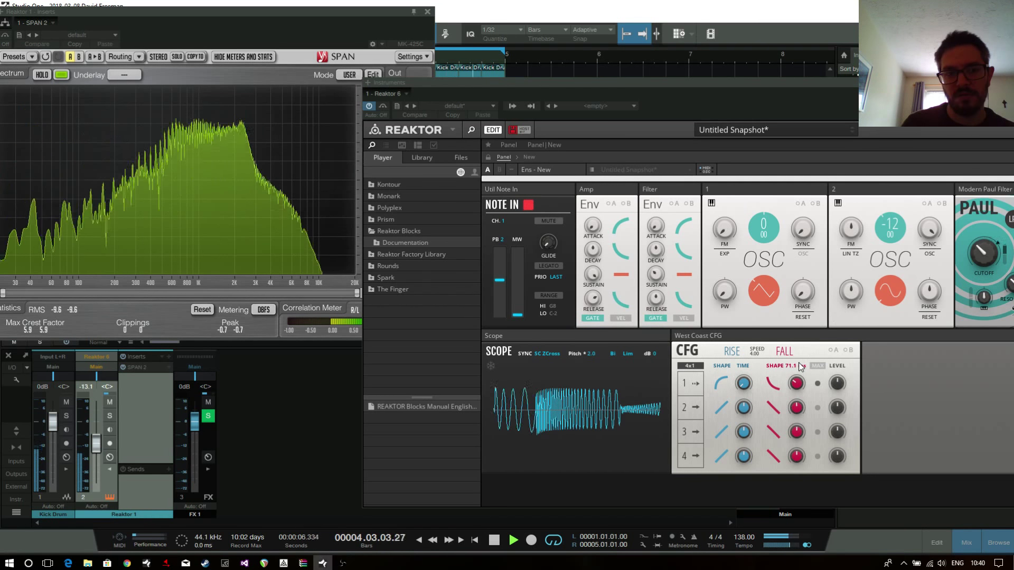
left_click_drag(797, 388, 801, 394)
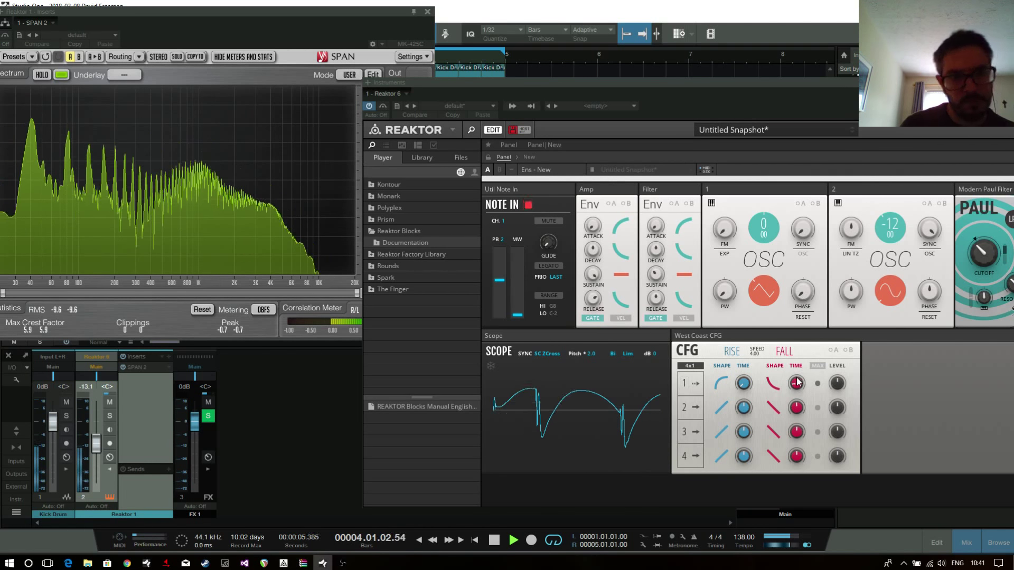
Step: Move the SPAN window fully into view and lower the Reaktor 1 channel to -14.2 dB
left_click_drag(255, 12, 255, 46)
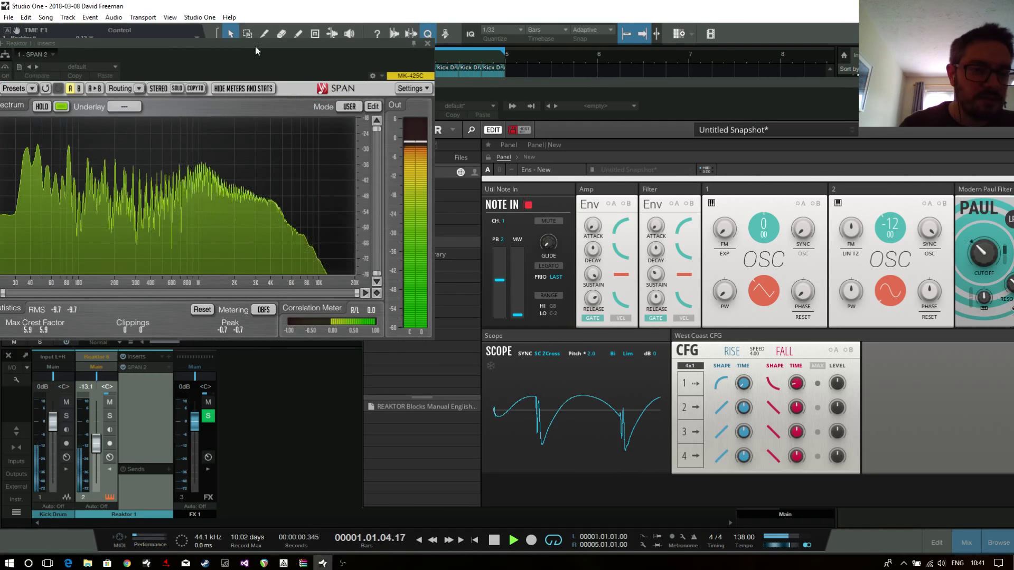
left_click_drag(181, 46, 329, 49)
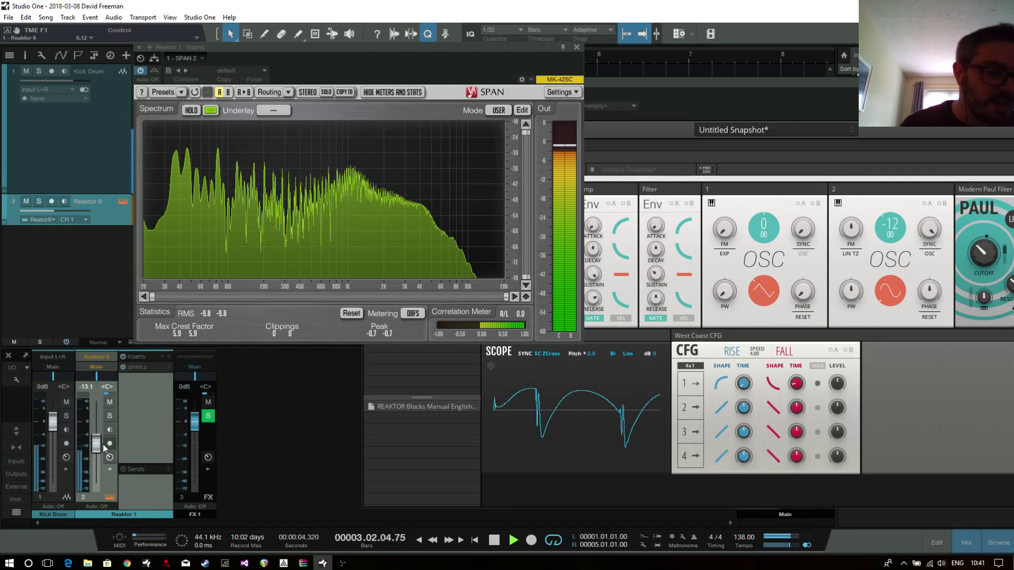
left_click_drag(100, 448, 99, 451)
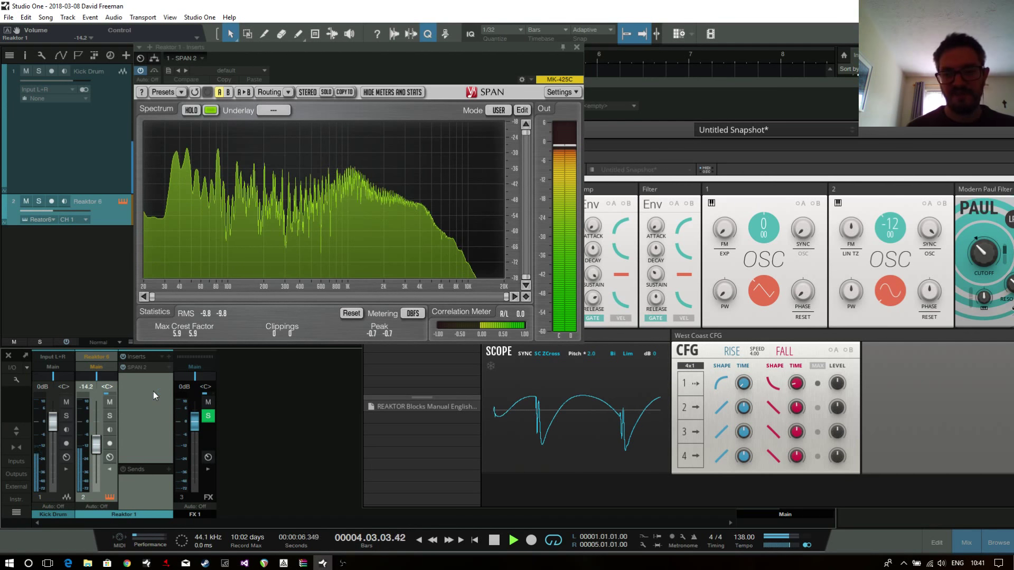
Step: Set the Modern Paul Filter's cutoff to 462 Hz and the Amp envelope's release to 77.8 ms
left_click(565, 453)
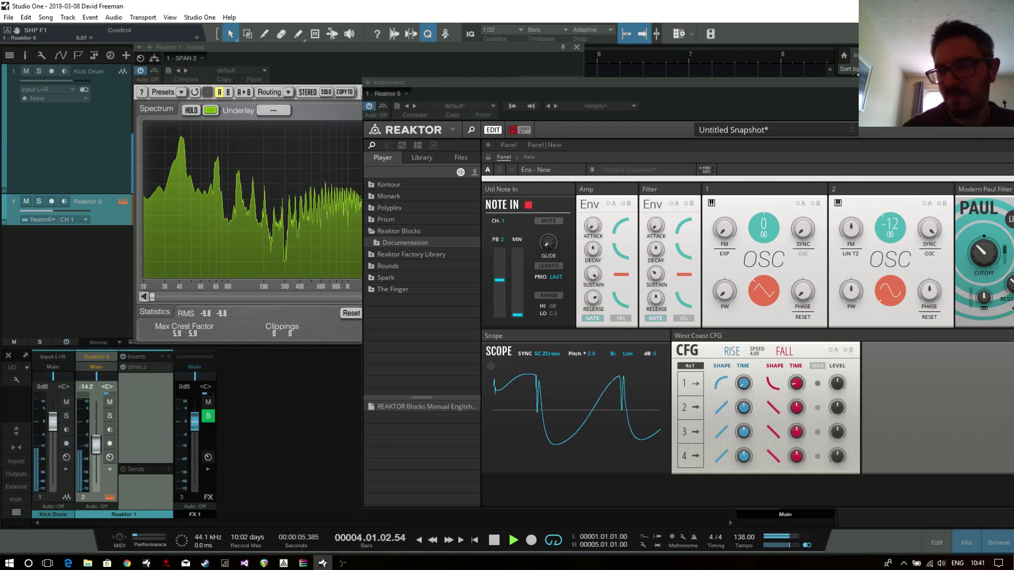
left_click_drag(987, 259, 974, 242)
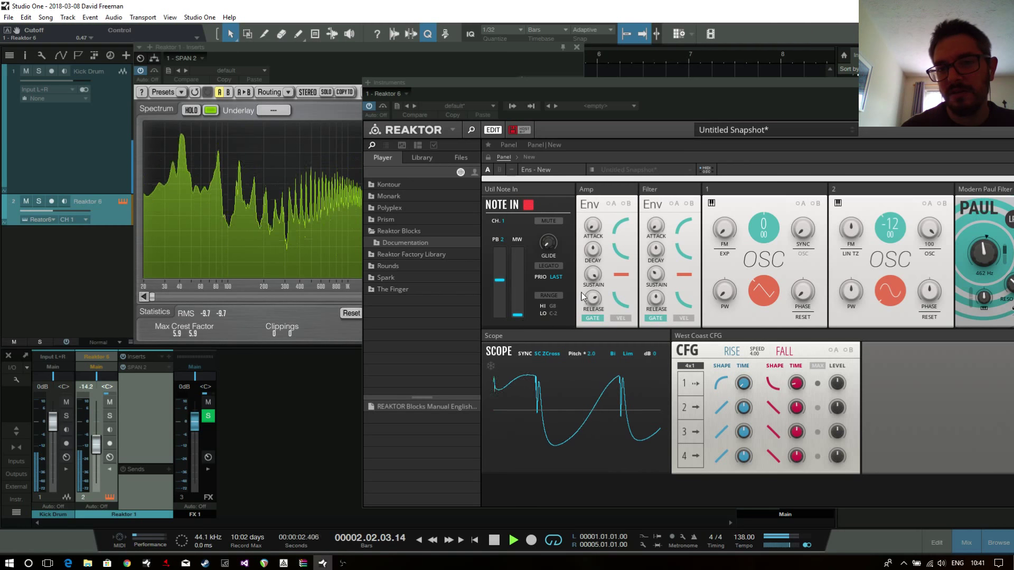
left_click_drag(594, 302, 606, 335)
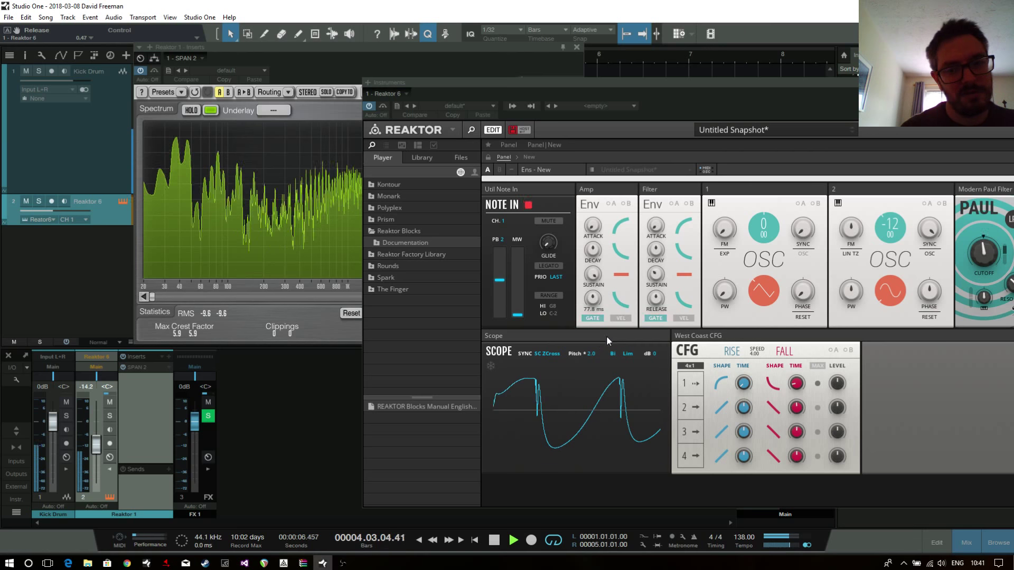
Step: Set oscillator 2's pitch to 0 and its FM to 100, and West Coast CFG stage 1's fall shape to -100
left_click_drag(771, 388, 800, 380)
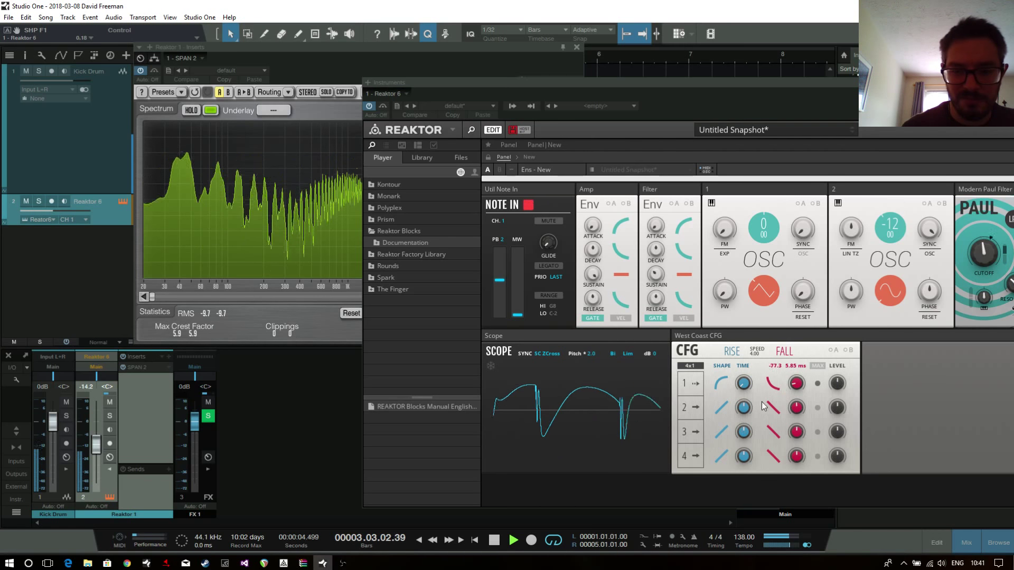
left_click_drag(772, 387, 799, 386)
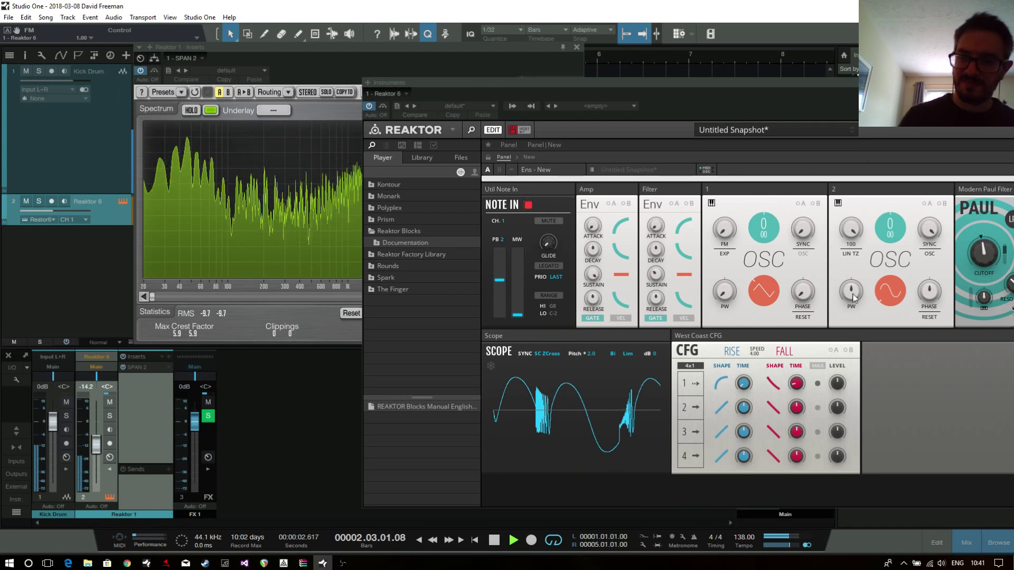
left_click_drag(797, 389, 730, 512)
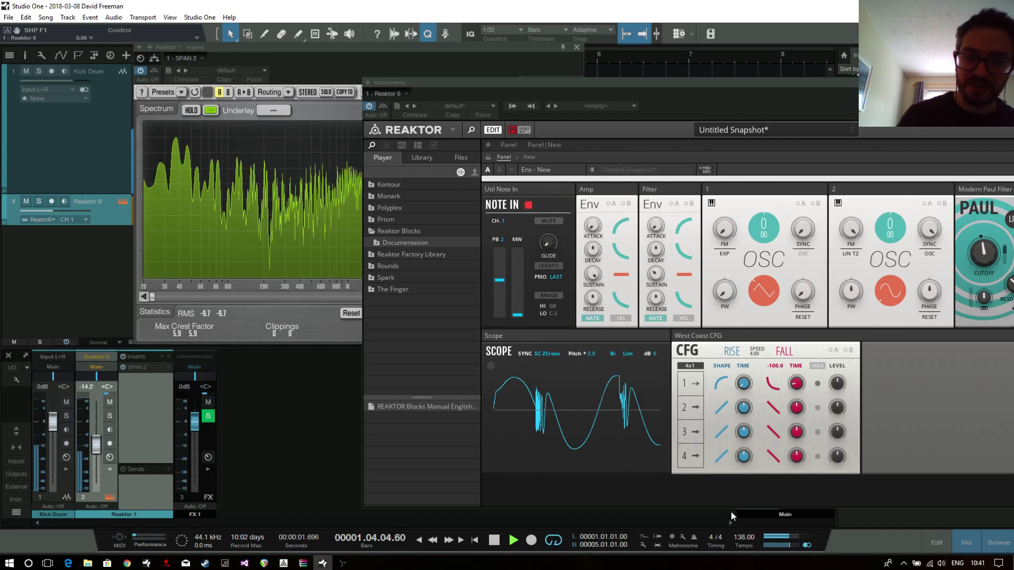
key("Caps_Lock")
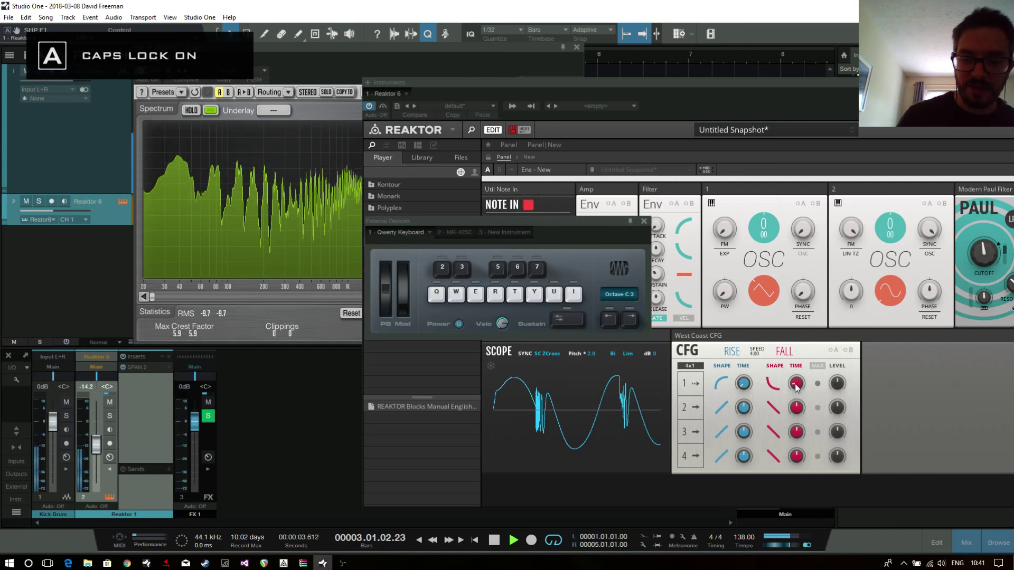
key("Caps_Lock")
left_click(644, 221)
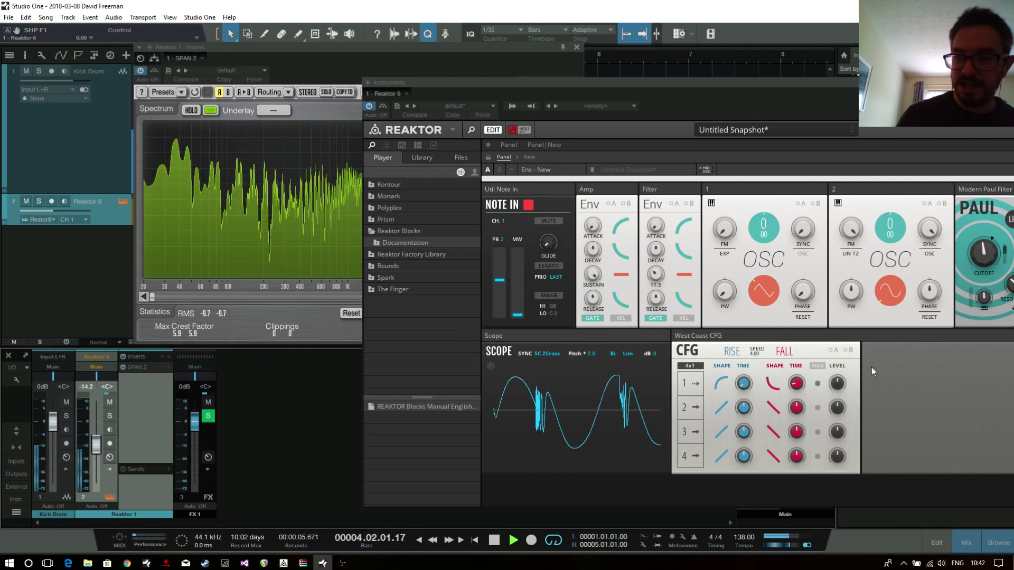
Step: Set West Coast CFG stage 1's fall time to 5.75 ms and reduce oscillator 2's FM amount
left_click_drag(798, 389, 794, 431)
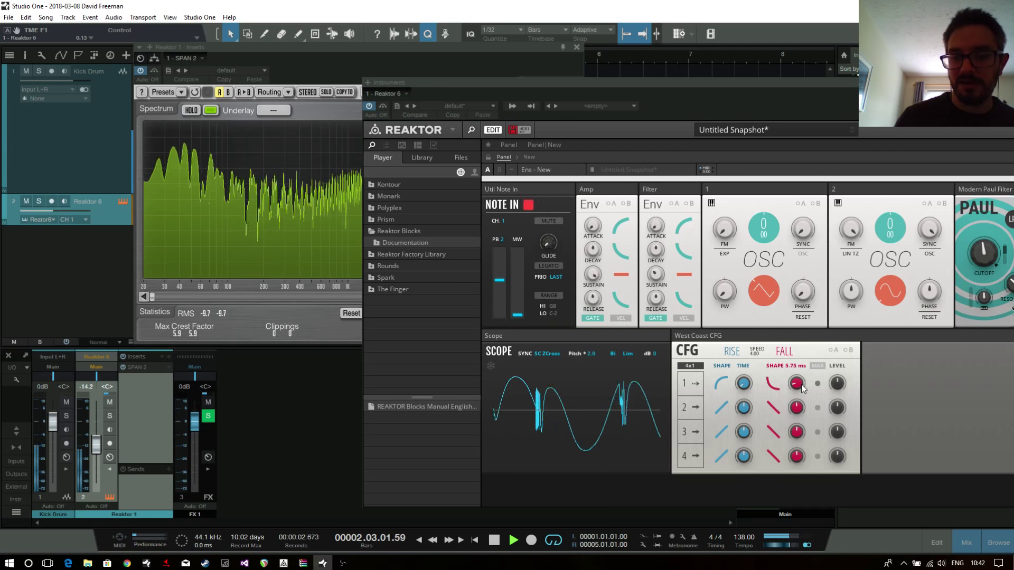
left_click_drag(851, 228, 834, 275)
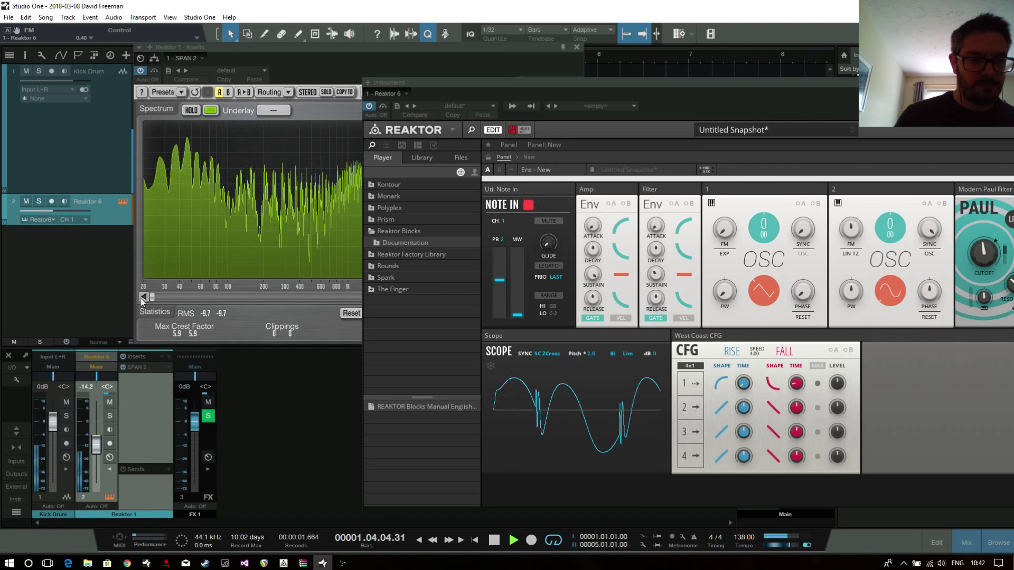
Step: Set oscillator 2's FM to 63.5, bring the filter block into view and raise the Modern Paul Filter's cutoff
left_click_drag(856, 231, 859, 191)
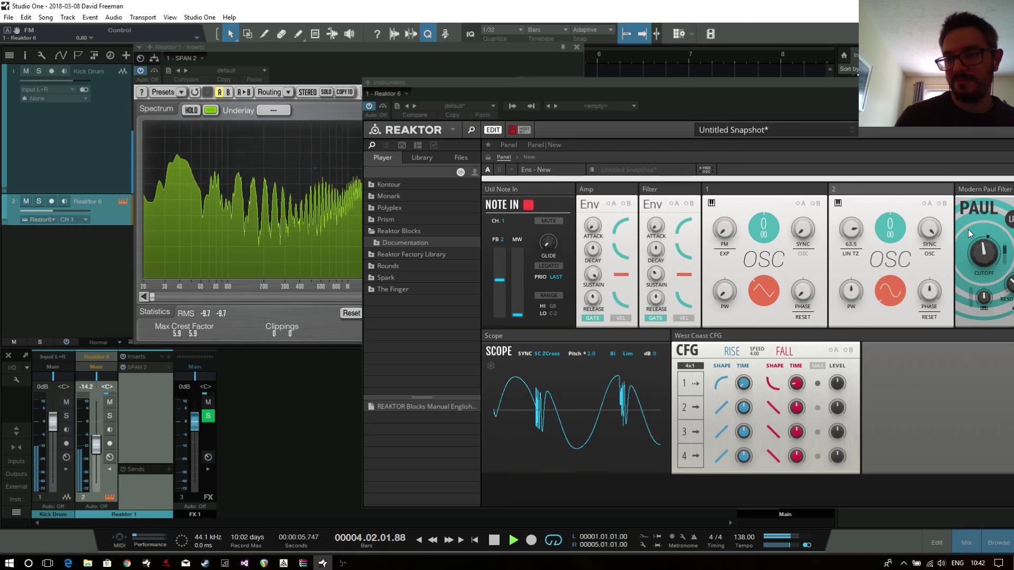
left_click_drag(818, 83, 286, 6)
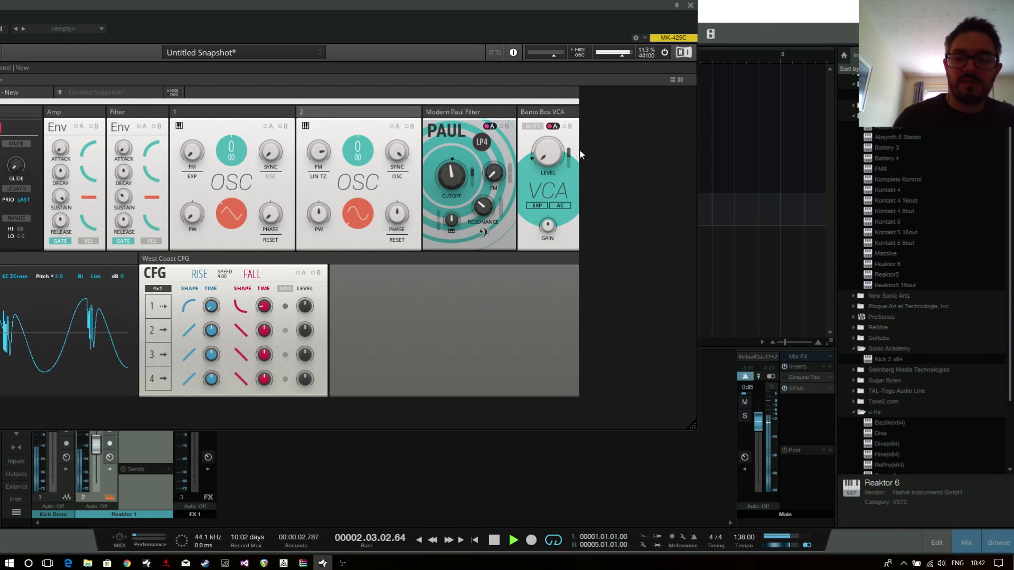
left_click_drag(452, 186, 450, 115)
Step: Shorten the Amp envelope's release and reposition the Reaktor window so that all the blocks are in view
left_click_drag(60, 223, 65, 239)
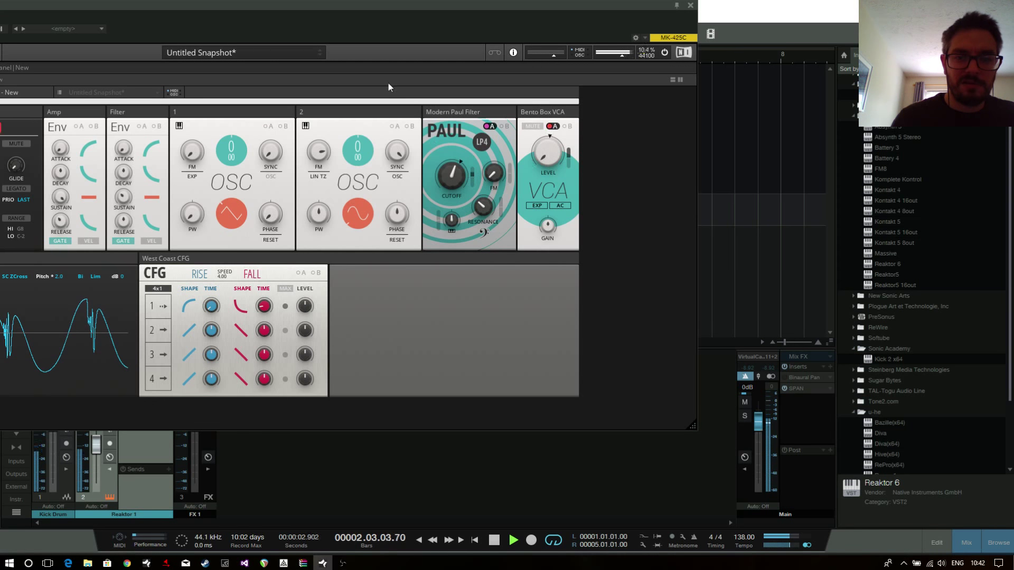
double_click(341, 7)
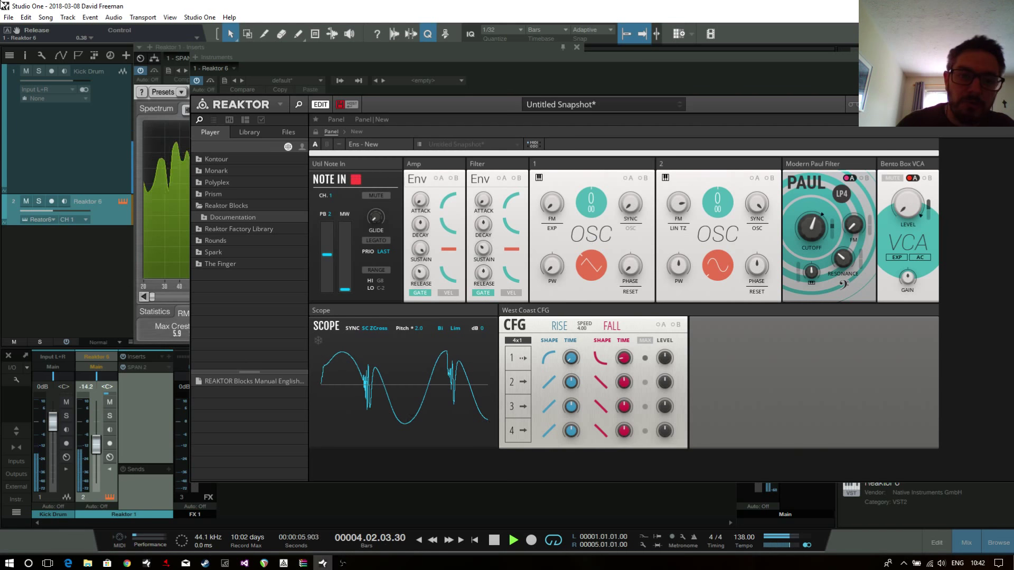
left_click_drag(652, 56, 470, 69)
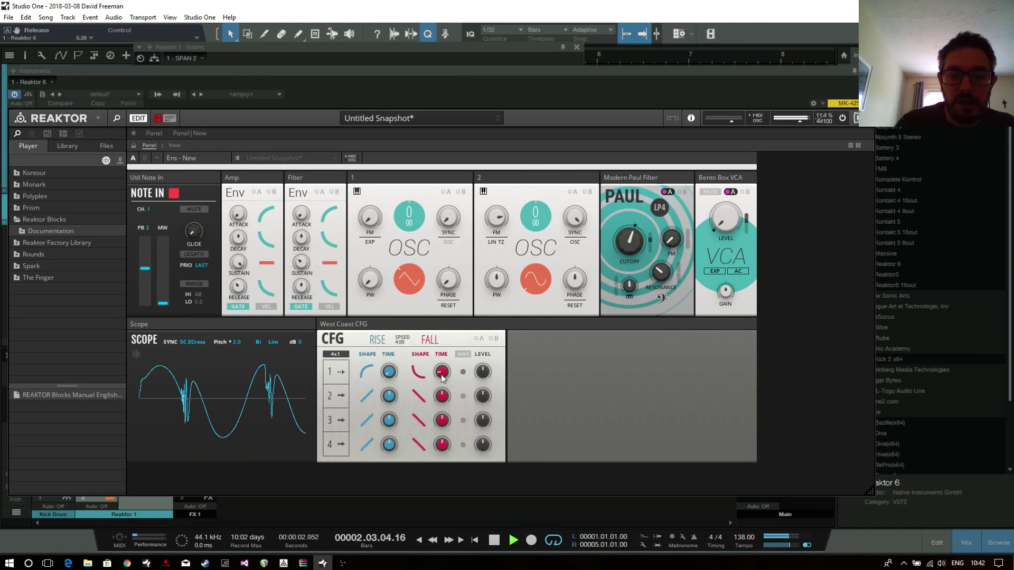
Step: Adjust West Coast CFG stage 1's fall time and shape, and morph oscillator 2's waveform
mouse_move(443, 369)
left_mouse_down()
mouse_move(429, 378)
mouse_move(436, 352)
left_mouse_up()
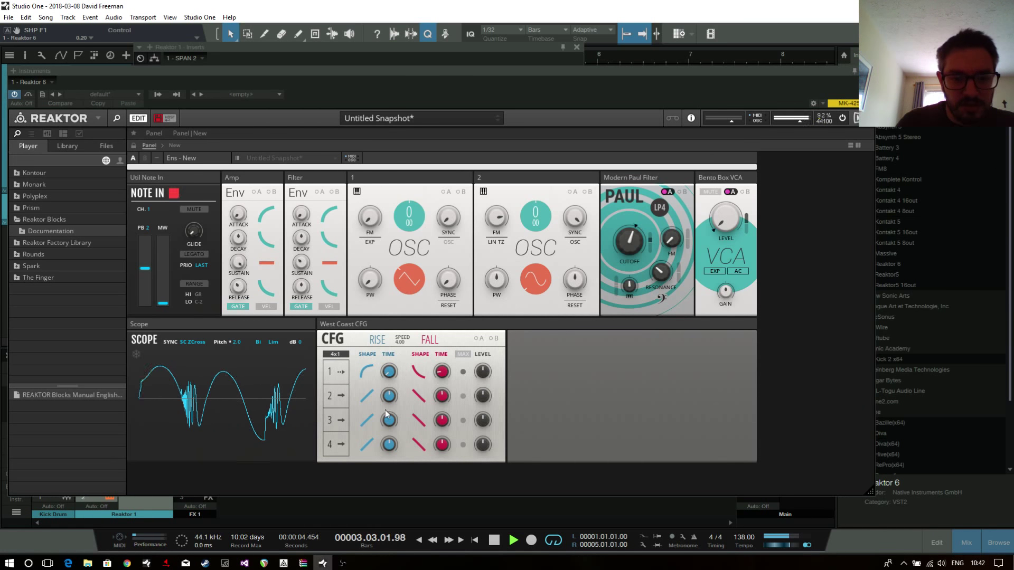
left_click(542, 273)
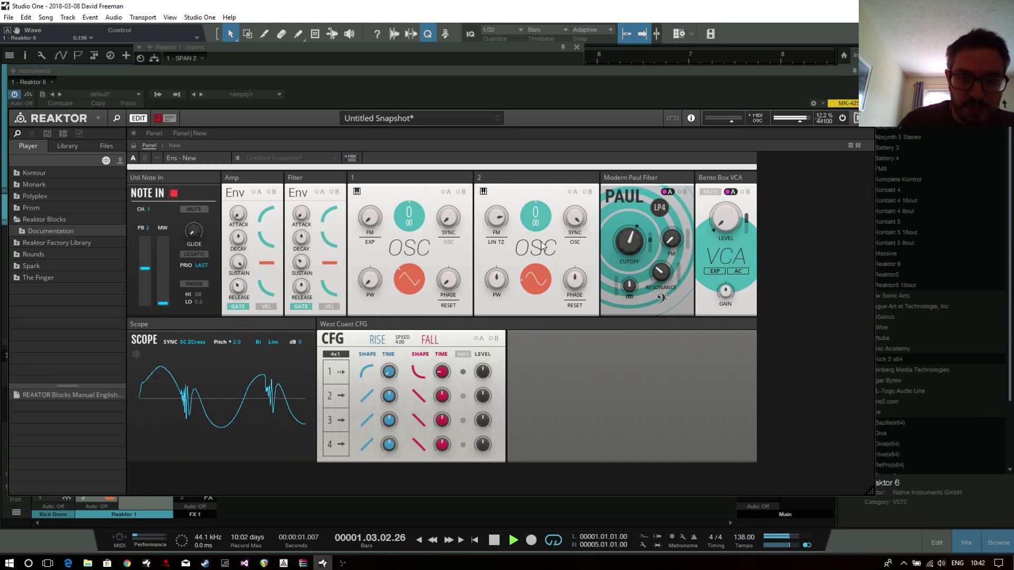
left_click_drag(542, 245, 540, 224)
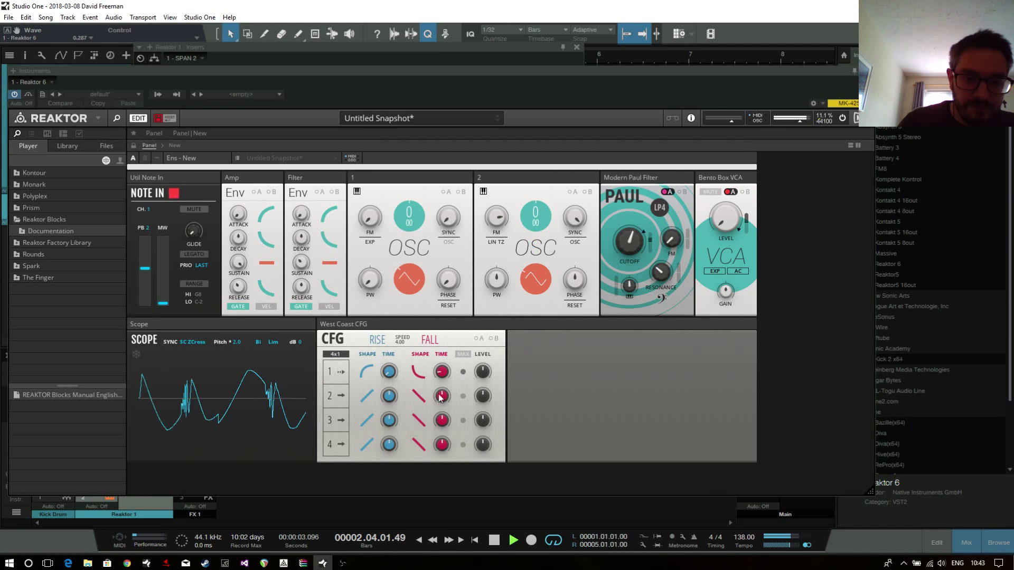
Step: Set West Coast CFG stage 1's fall shape to -92.9 with a shorter time, and the Modern Paul Filter's cutoff to 1.34 kHz
mouse_move(442, 374)
left_mouse_down()
mouse_move(417, 373)
mouse_move(437, 361)
mouse_move(432, 370)
left_mouse_up()
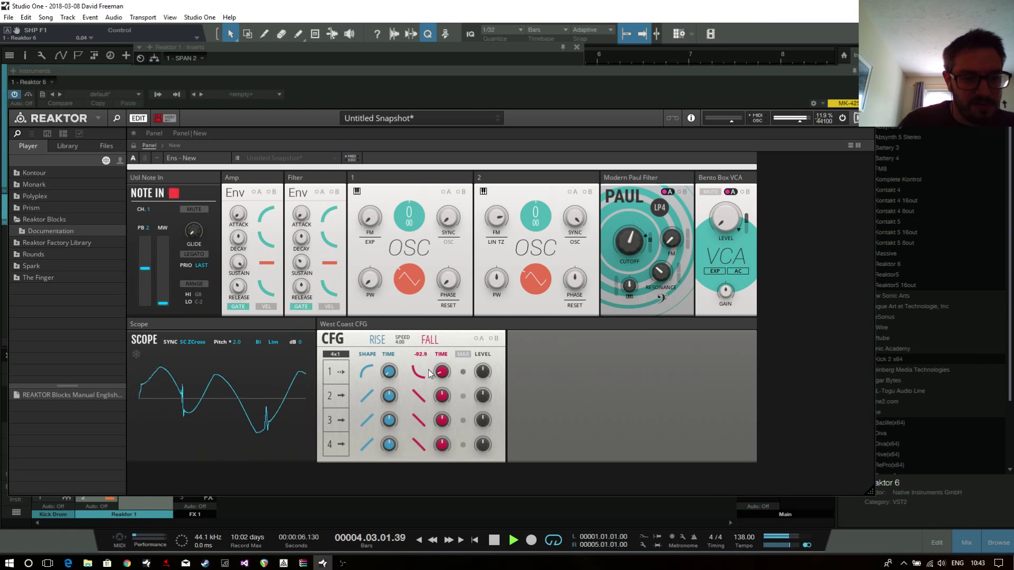
mouse_move(631, 236)
left_mouse_down()
mouse_move(624, 206)
mouse_move(615, 225)
left_mouse_up()
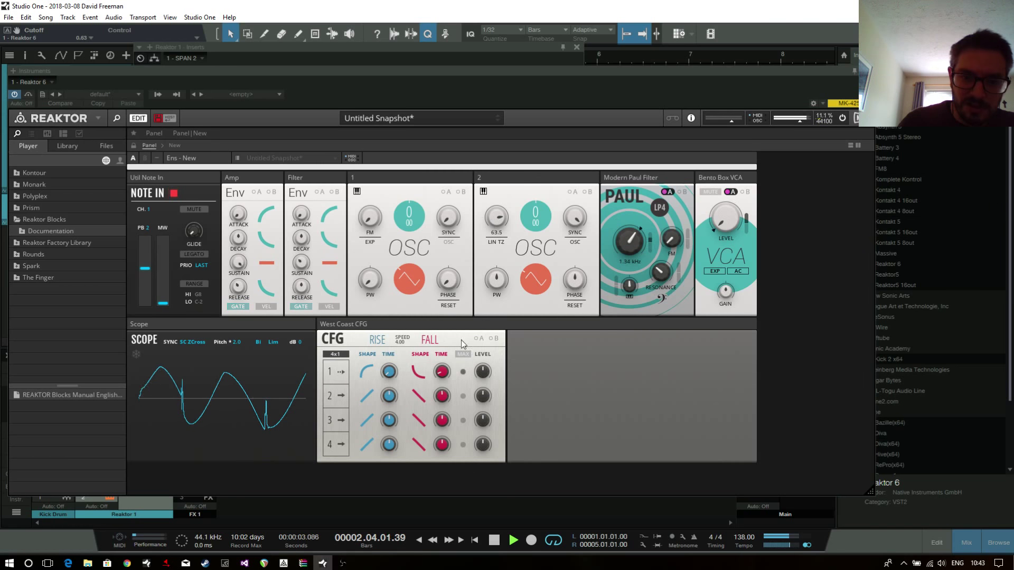
Step: Lengthen West Coast CFG stage 1's fall time and set oscillator 2's FM to 0.6 after trying higher and lower amounts
left_click_drag(419, 379, 446, 369)
left_click_drag(505, 223, 485, 305)
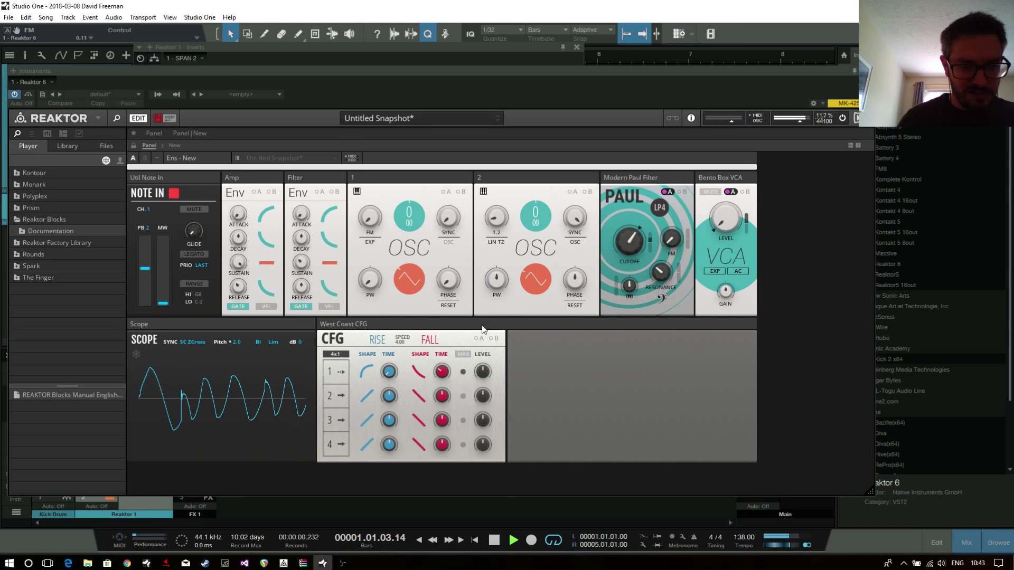
left_click_drag(423, 373, 446, 373)
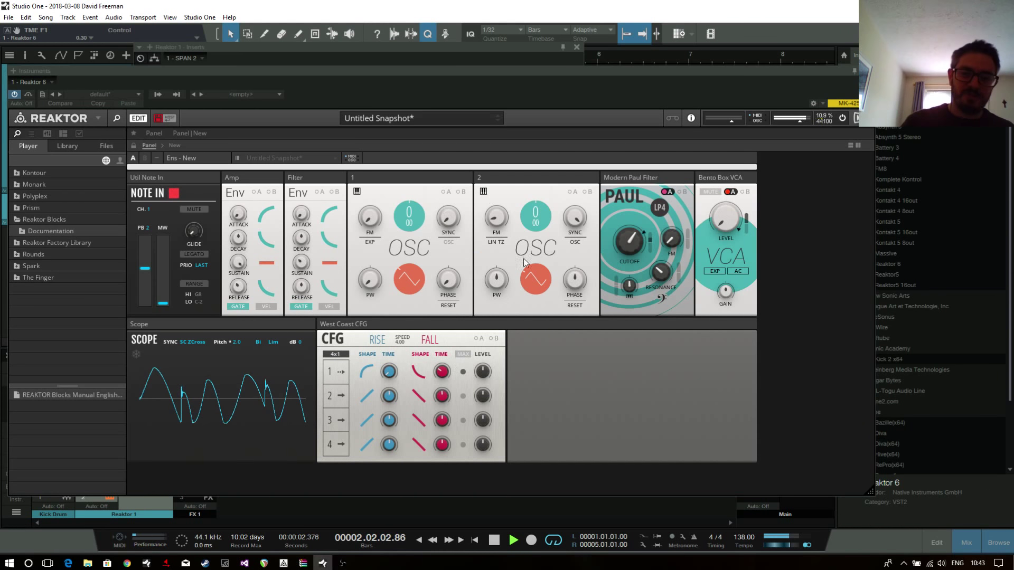
left_click_drag(501, 221, 503, 124)
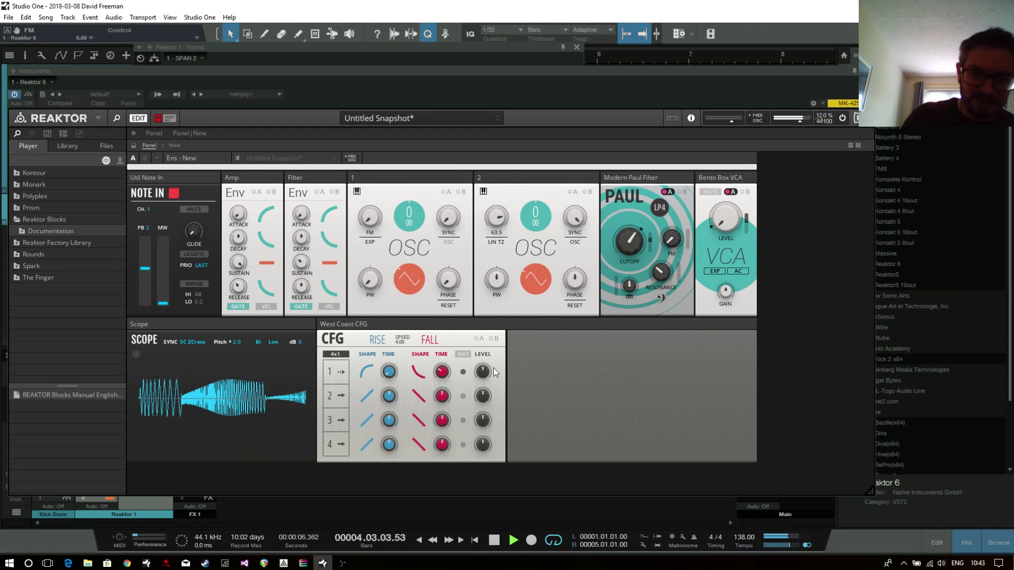
left_click_drag(497, 229, 494, 316)
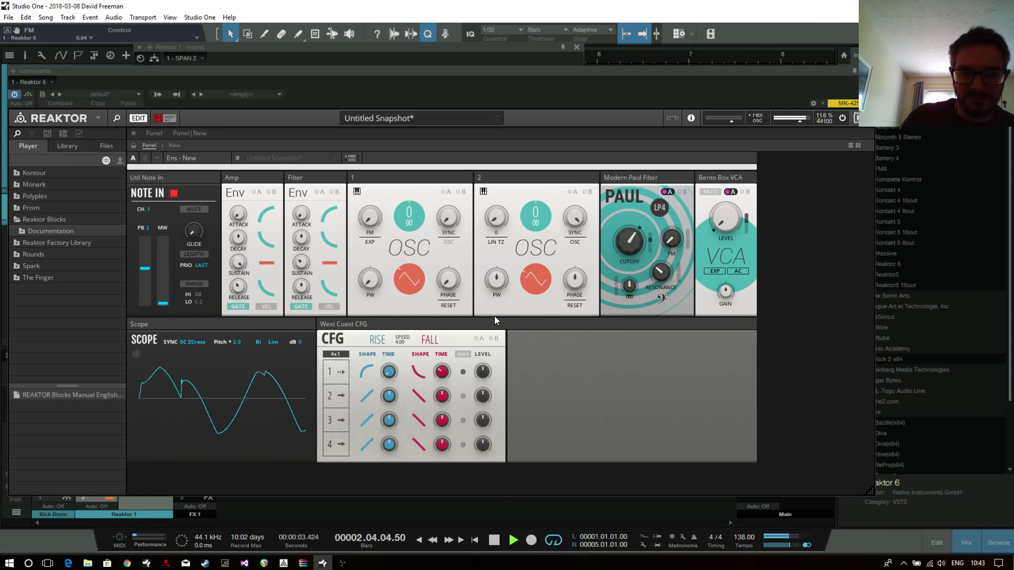
mouse_move(499, 230)
left_mouse_down()
mouse_move(499, 213)
mouse_move(495, 221)
left_mouse_up()
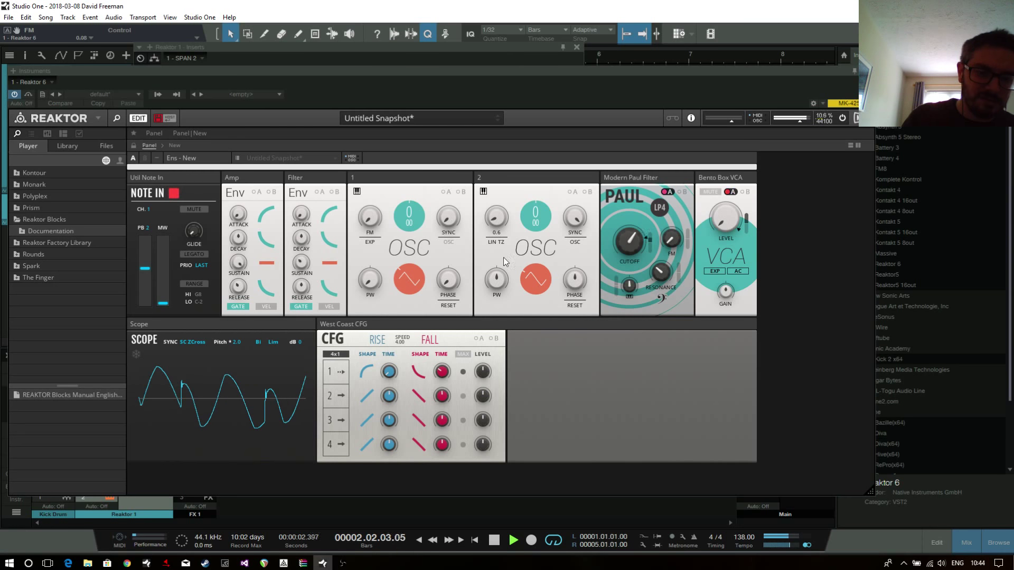
Step: Connect West Coast CFG's Out 1 to oscillator 2's Mod A and assign that modulation to the oscillator's waveform
left_click(173, 147)
left_click_drag(302, 387, 265, 379)
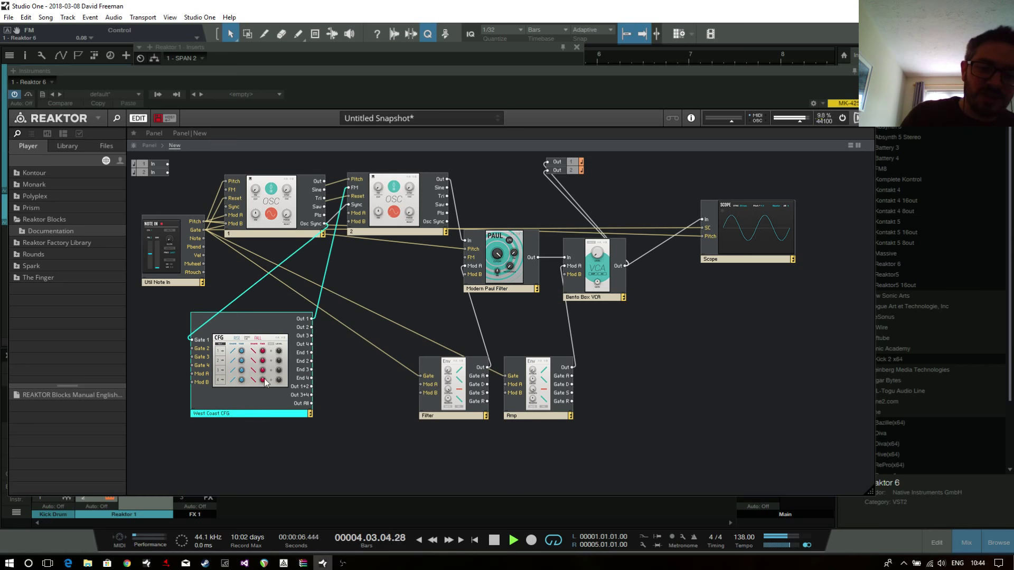
left_click_drag(307, 293, 350, 213)
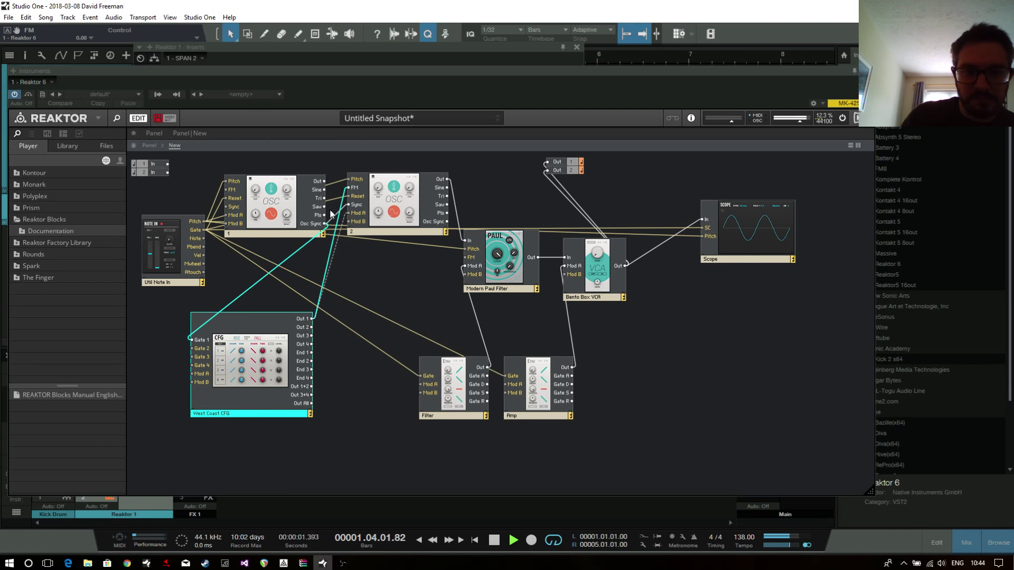
left_click(150, 145)
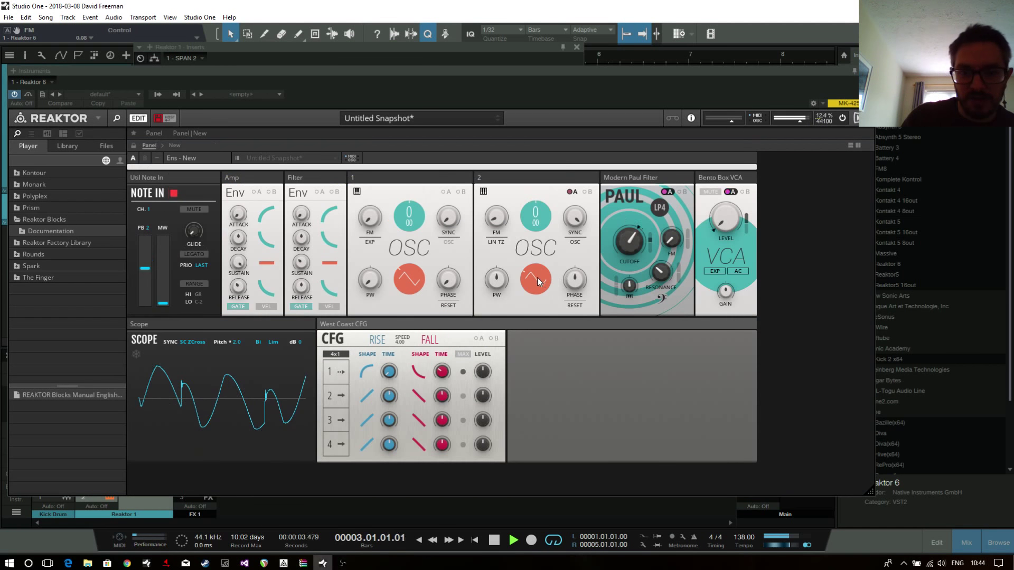
left_click(574, 193)
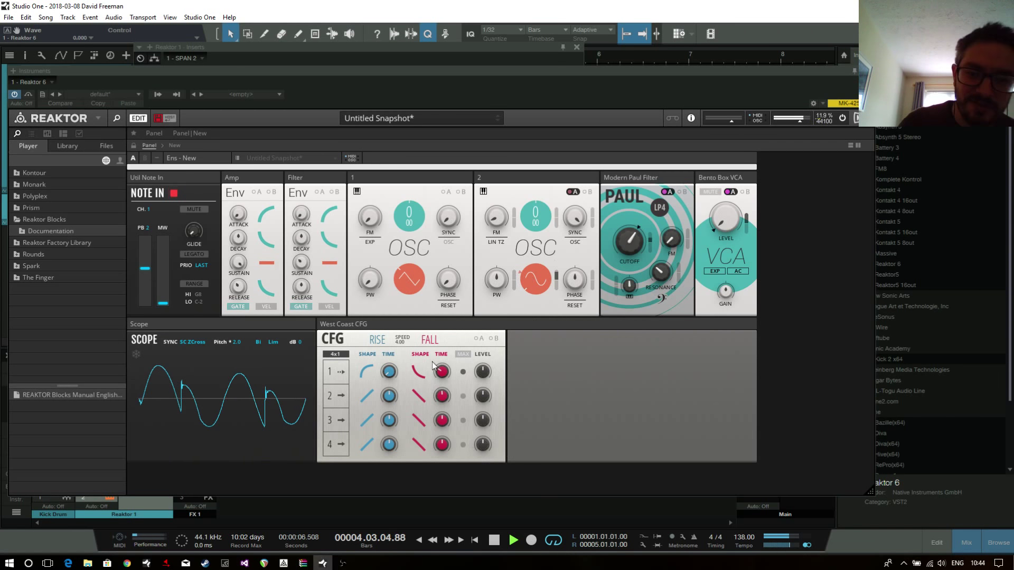
Step: Raise oscillator 2's FM to 25.7, shorten West Coast CFG stage 1's fall with its time and shape, and stop playback
mouse_move(442, 368)
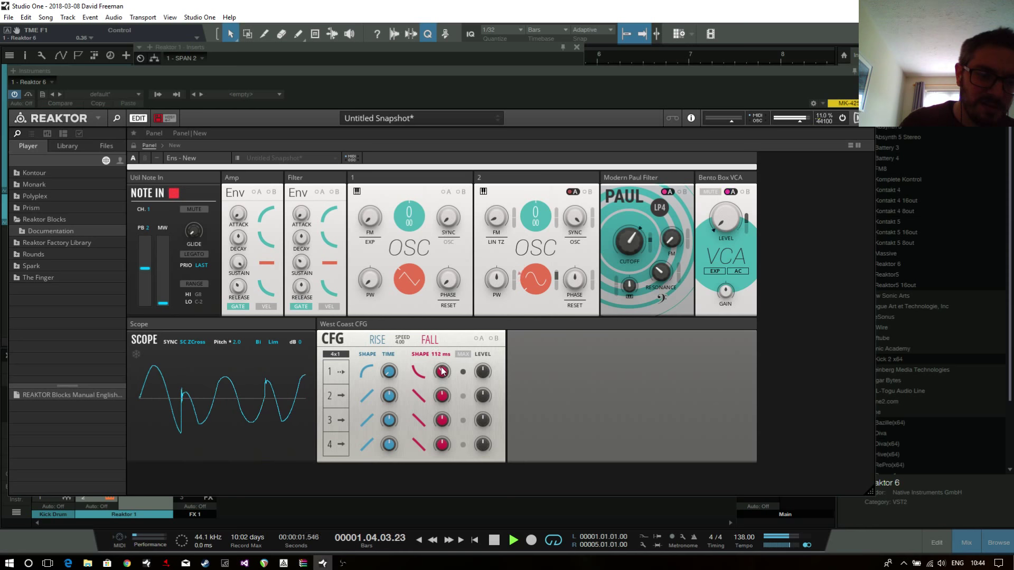
left_click_drag(443, 370, 428, 372)
mouse_move(427, 367)
left_click_drag(496, 204, 499, 163)
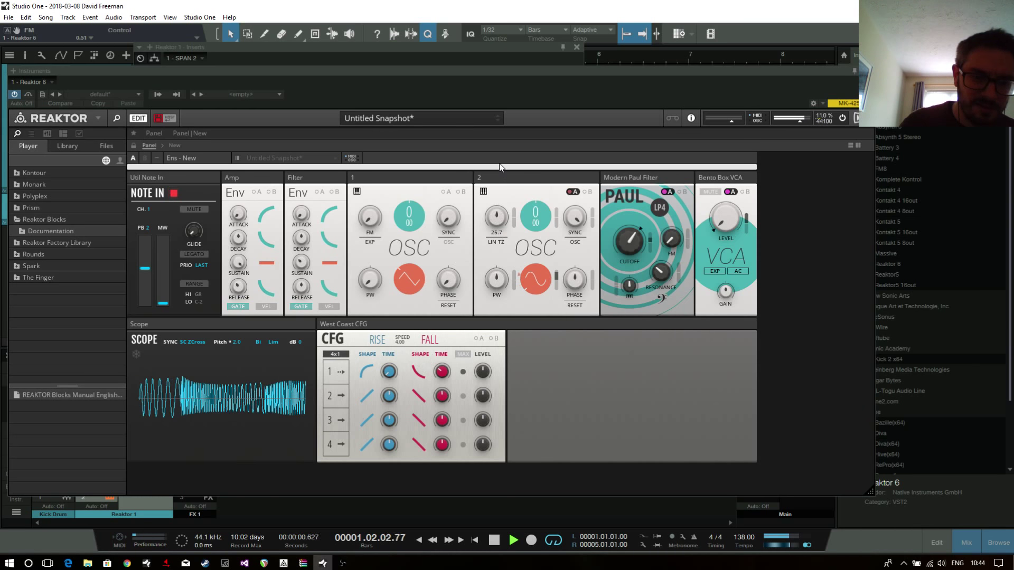
mouse_move(441, 372)
left_mouse_down()
mouse_move(437, 401)
mouse_move(414, 377)
mouse_move(409, 385)
mouse_move(432, 375)
left_mouse_up()
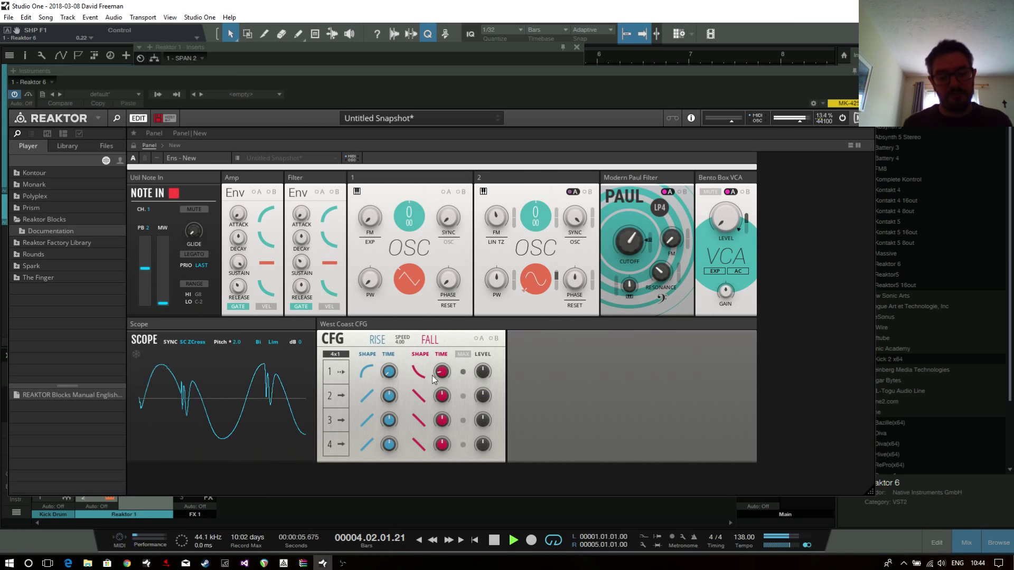
key("space")
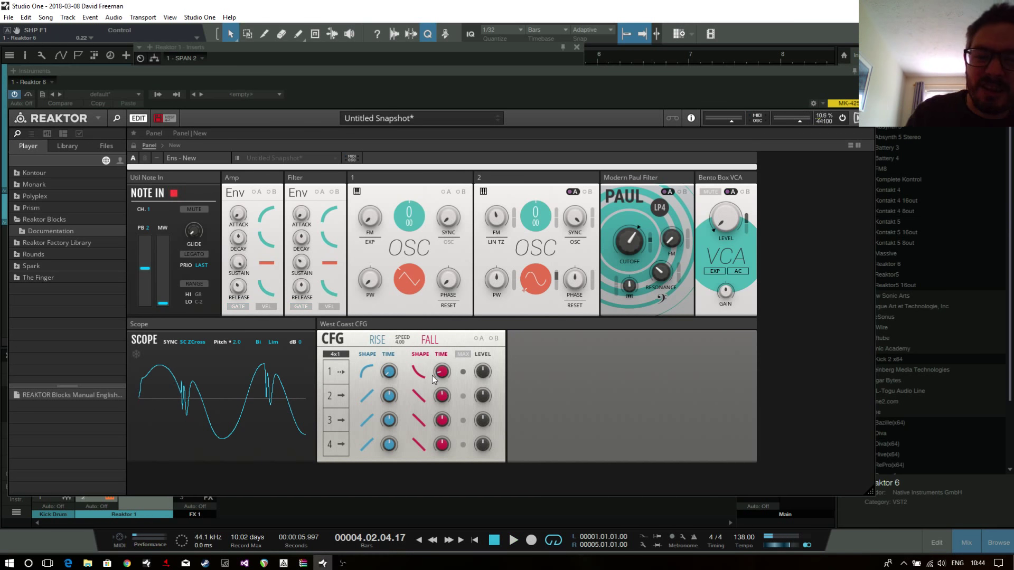
Step: Examine the structure wiring of the Note In block, oscillators 1 and 2 and the West Coast CFG
left_click(174, 145)
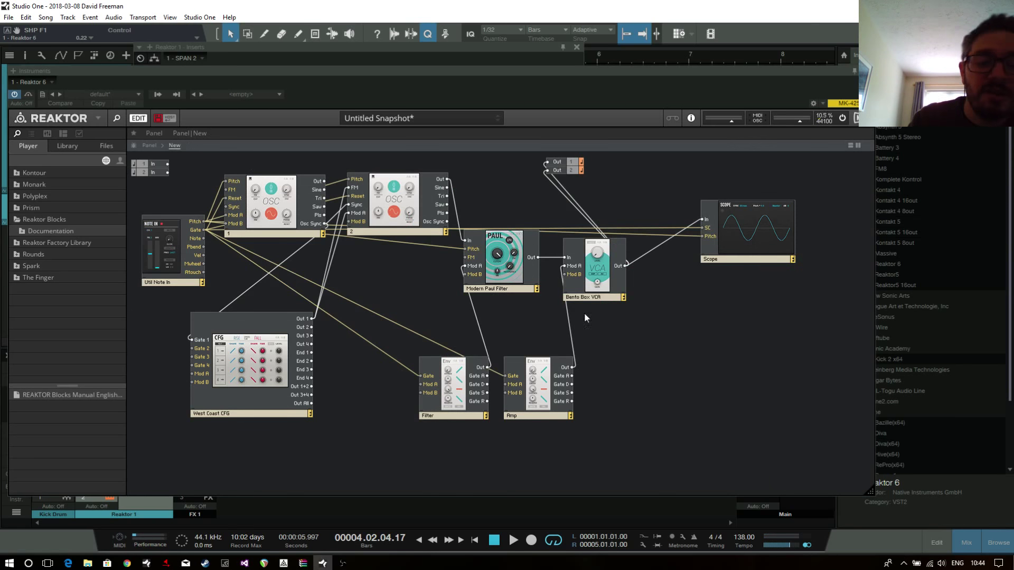
left_click(178, 272)
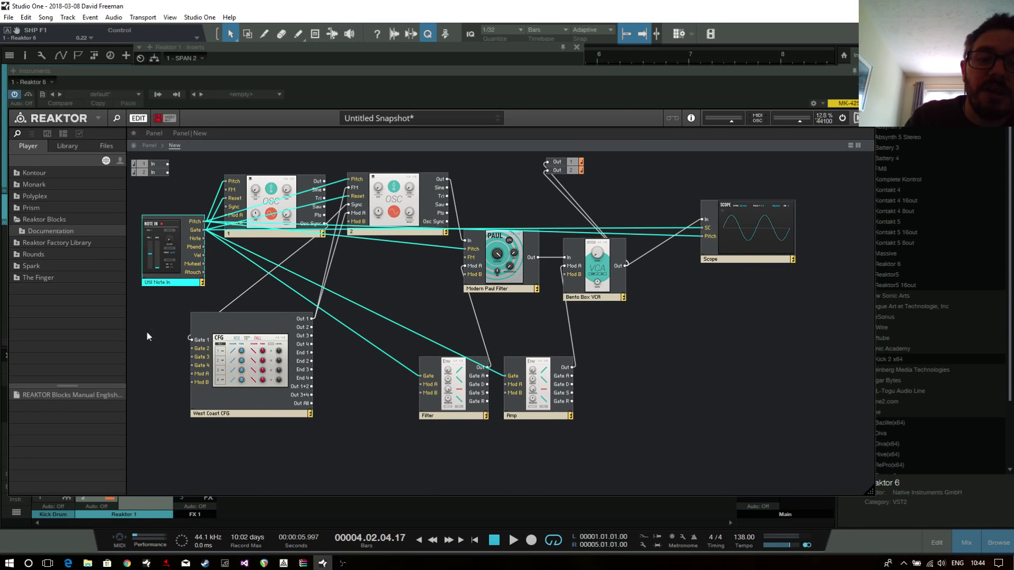
left_click(238, 178)
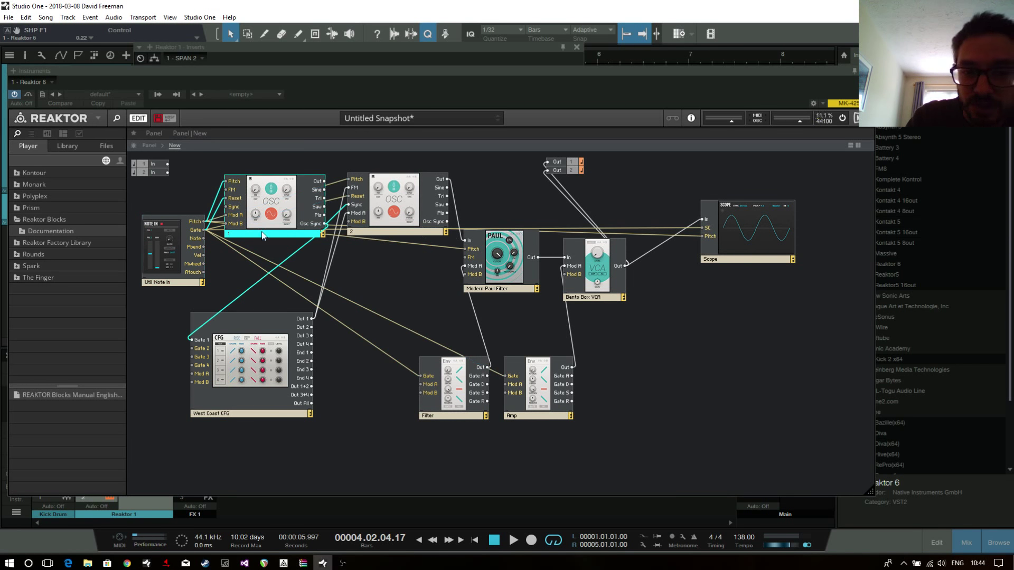
left_click_drag(262, 226, 261, 228)
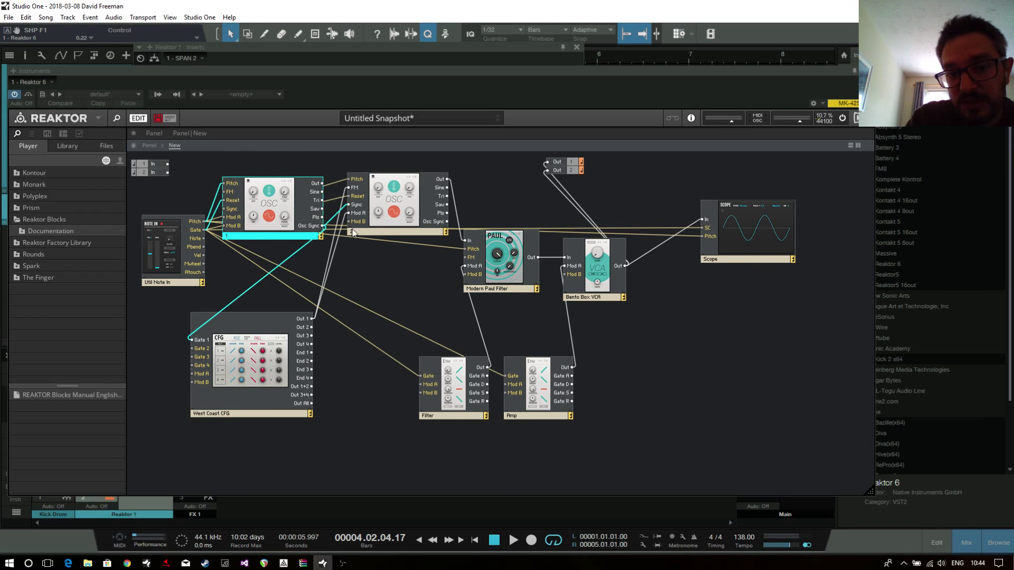
left_click(384, 224)
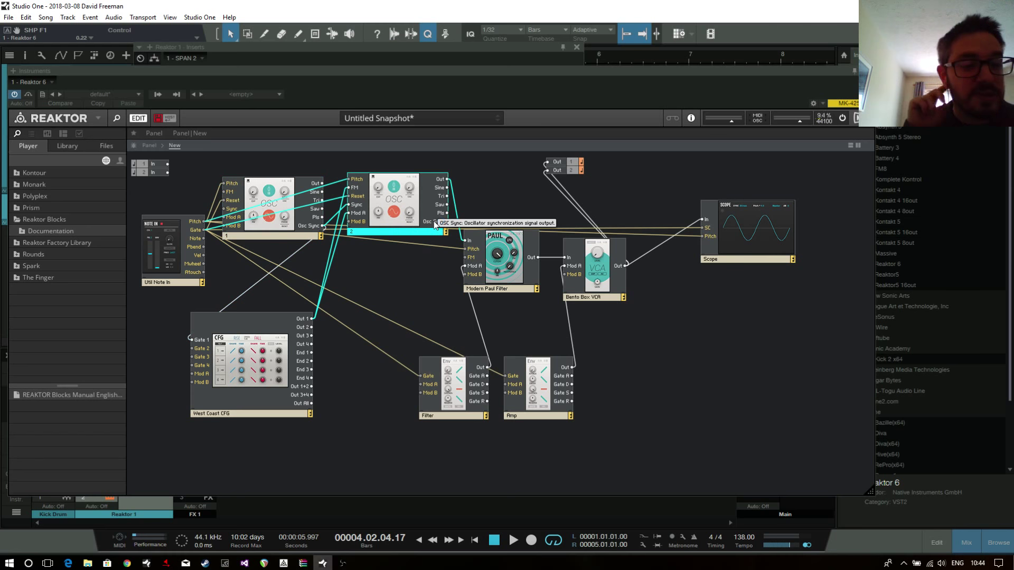
left_click(246, 413)
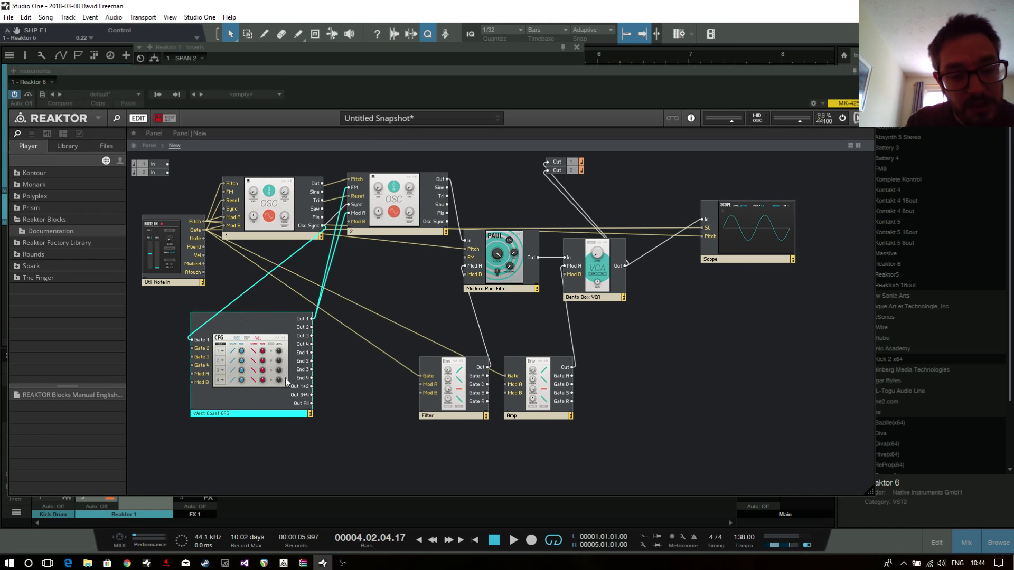
Step: Move the West Coast CFG block closer beneath the two oscillators and review its connections with oscillator 1
left_click_drag(235, 400, 276, 403)
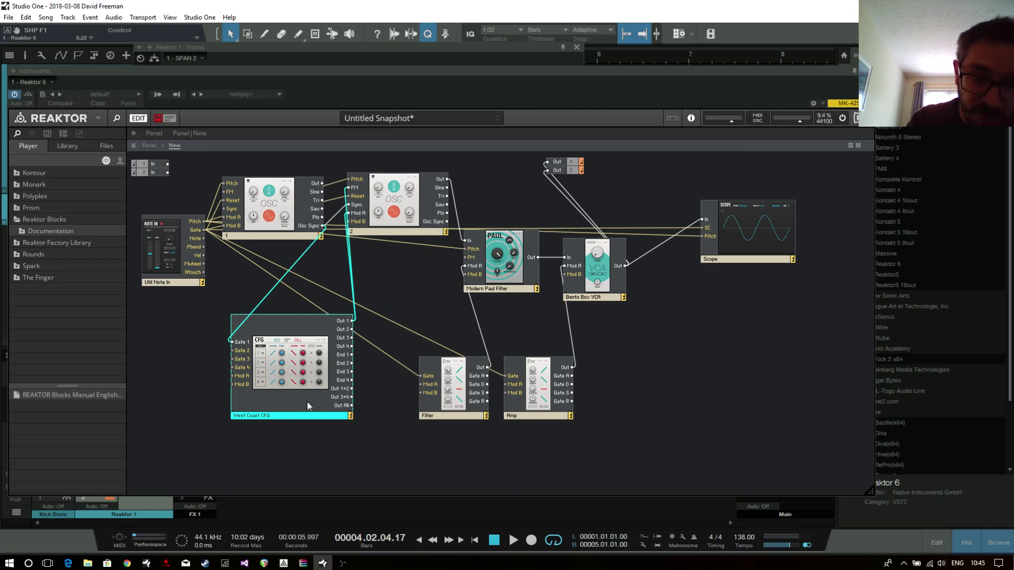
mouse_move(259, 362)
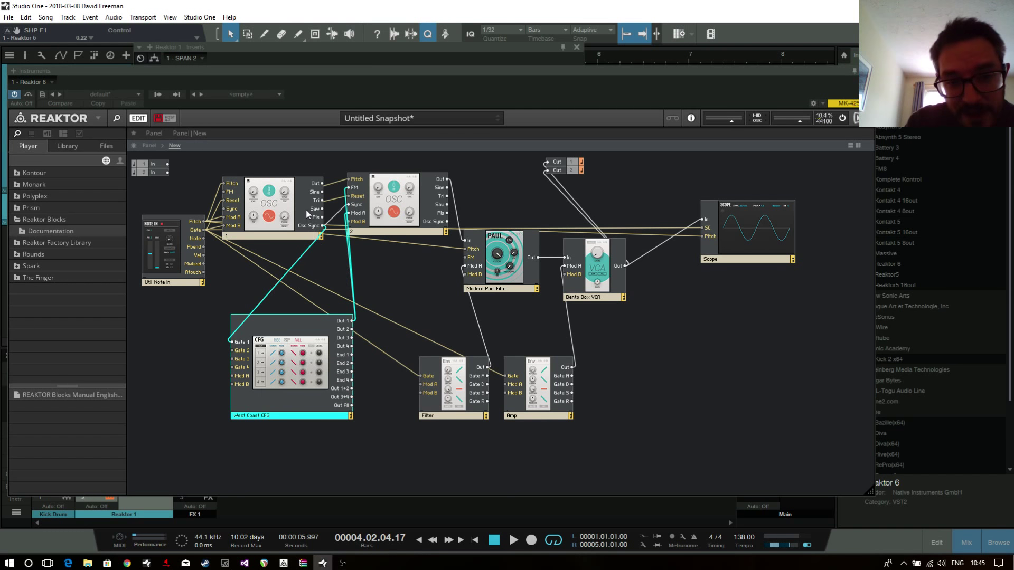
left_click(261, 237)
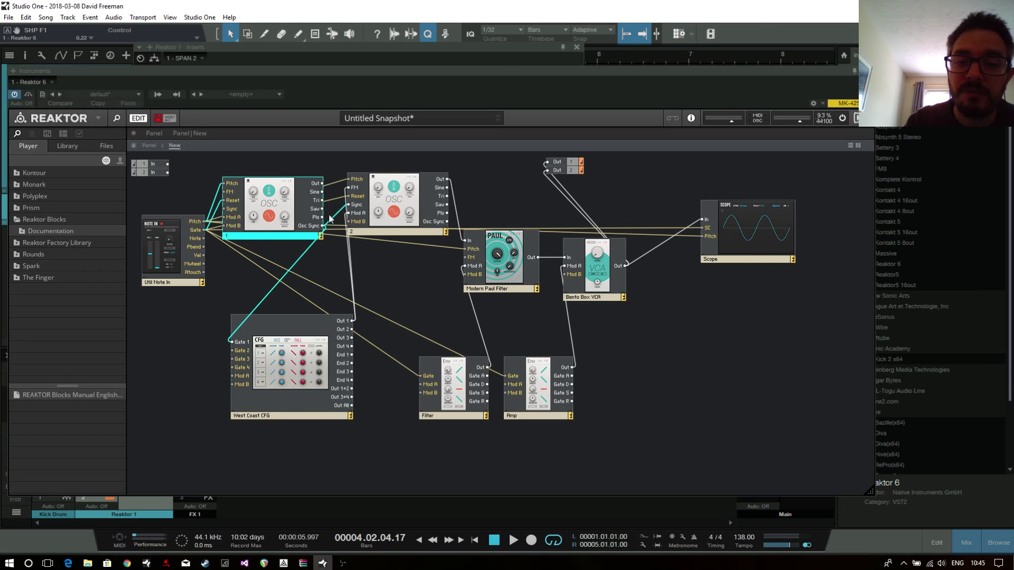
left_click_drag(299, 419, 297, 418)
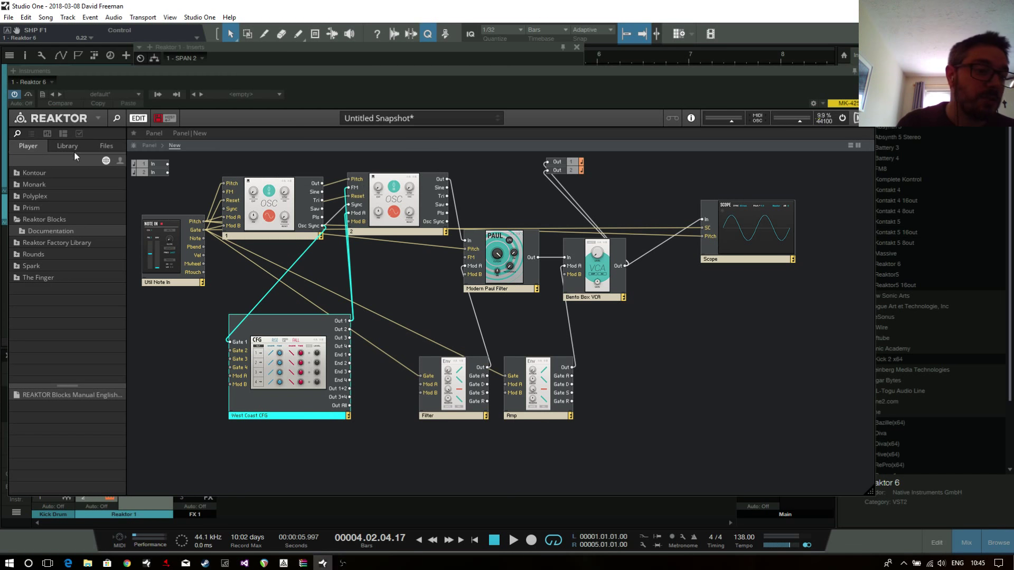
Step: Add the Euro Reakt Wavefolder effect block to the structure and wire it between the Modern Paul Filter's output and the Bento Box VCA's input
left_click(60, 151)
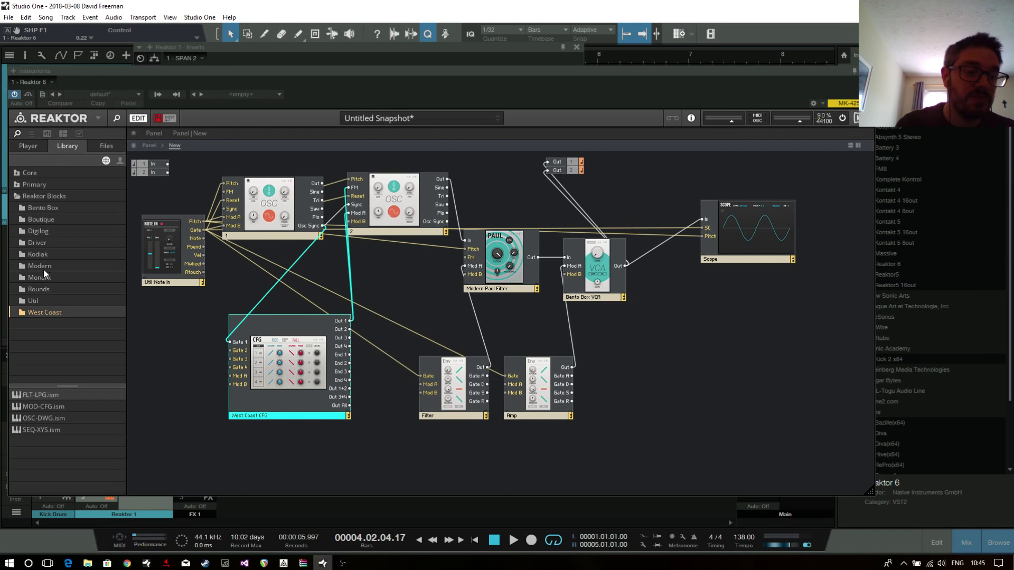
left_click(114, 150)
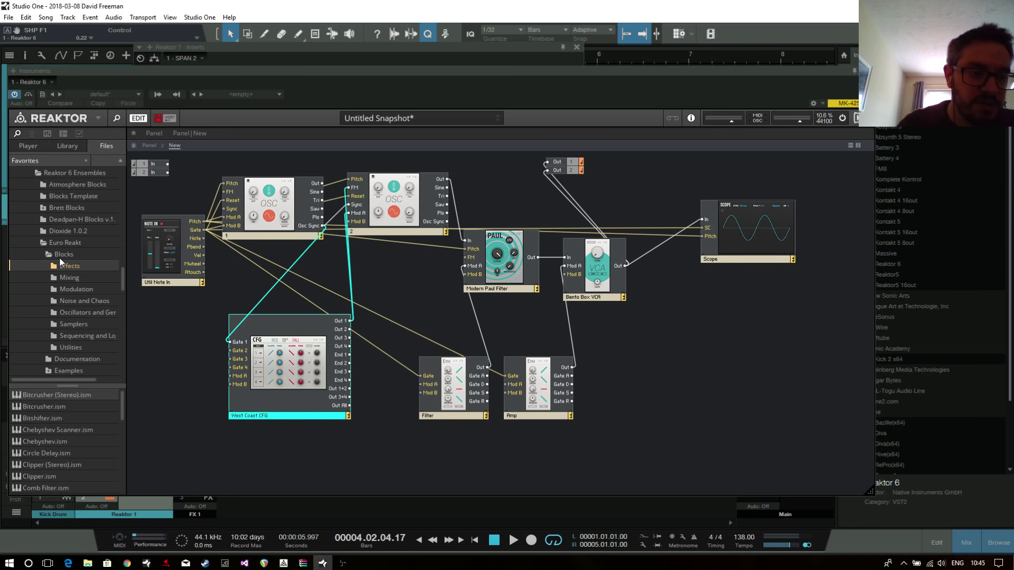
scroll(98, 454, "down", 5)
scroll(95, 454, "down", 3)
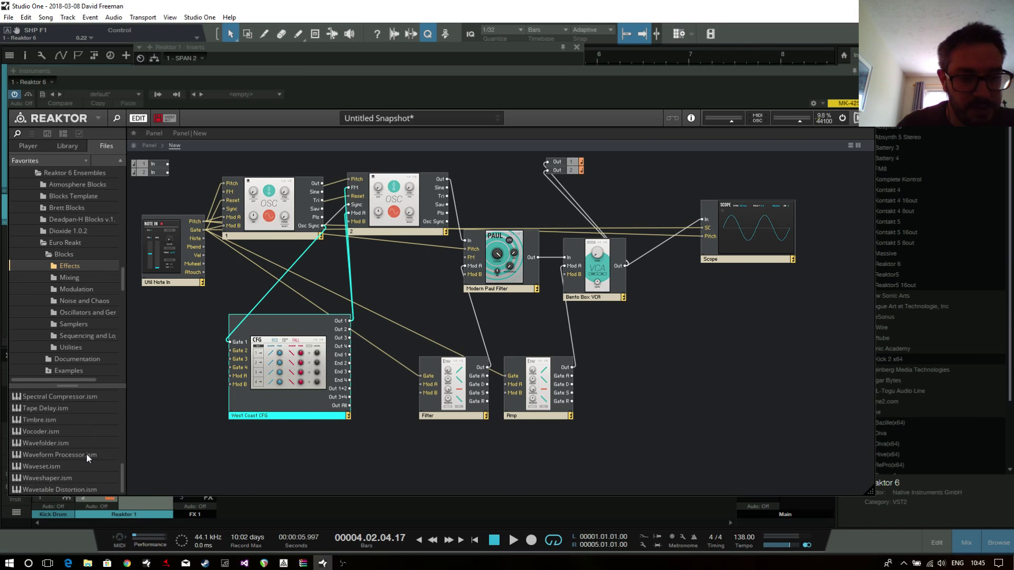
left_click_drag(34, 443, 653, 341)
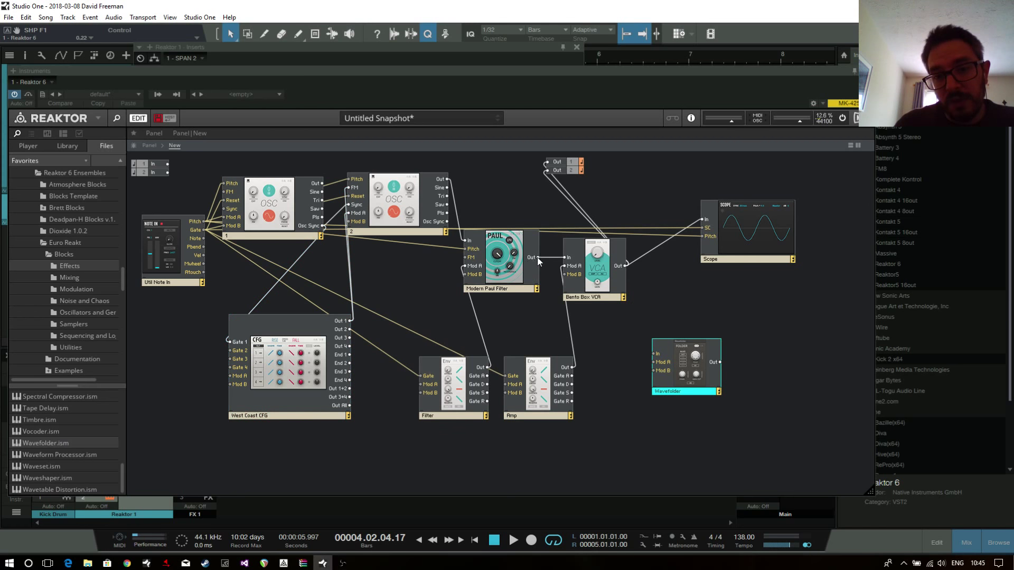
left_click_drag(538, 258, 654, 354)
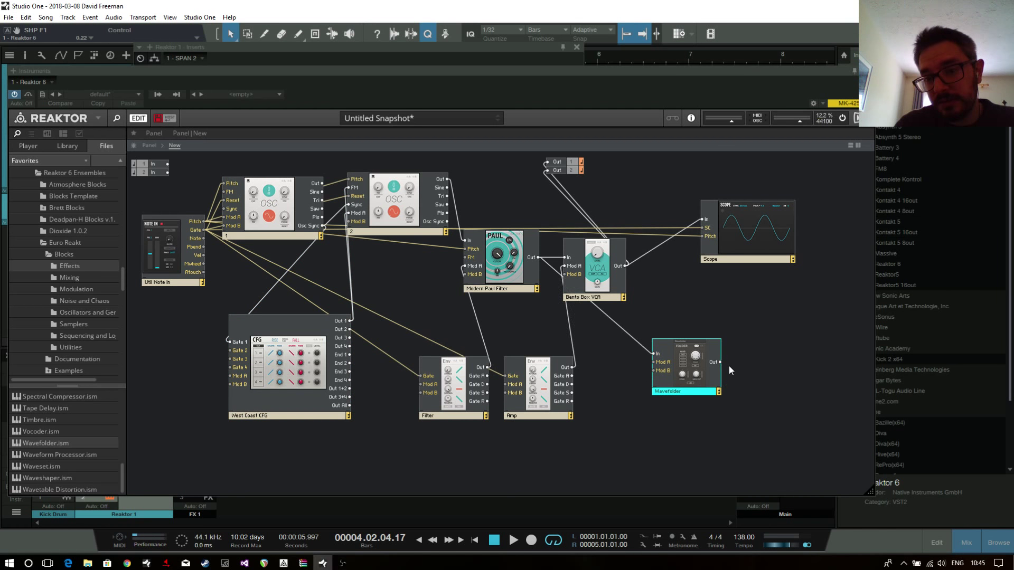
left_click_drag(721, 363, 568, 258)
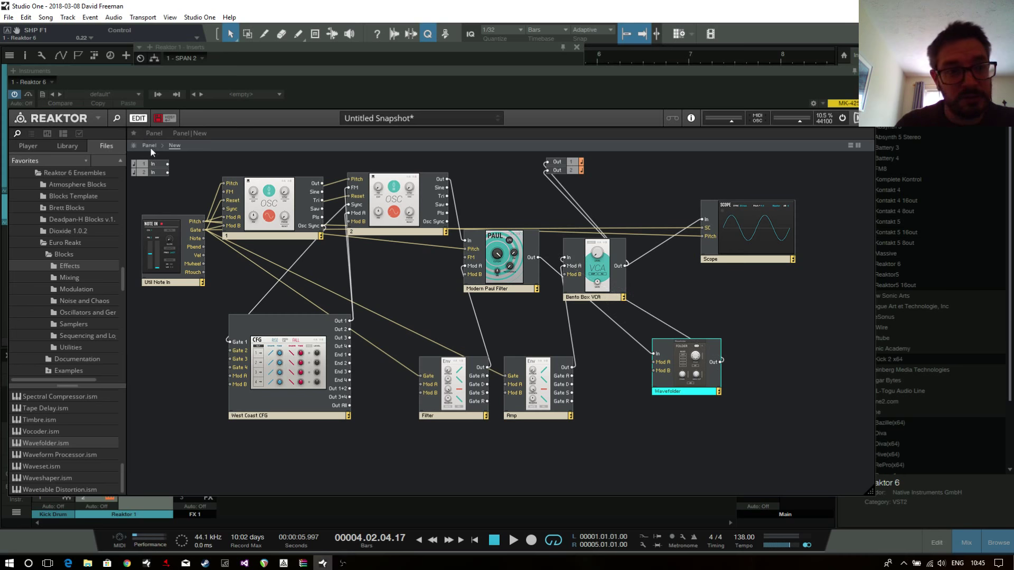
Step: Start playback in the panel view, set the Wavefolder's algorithm to SIN2, switch its fold multiplier, and raise Fold to 8.33
left_click(150, 146)
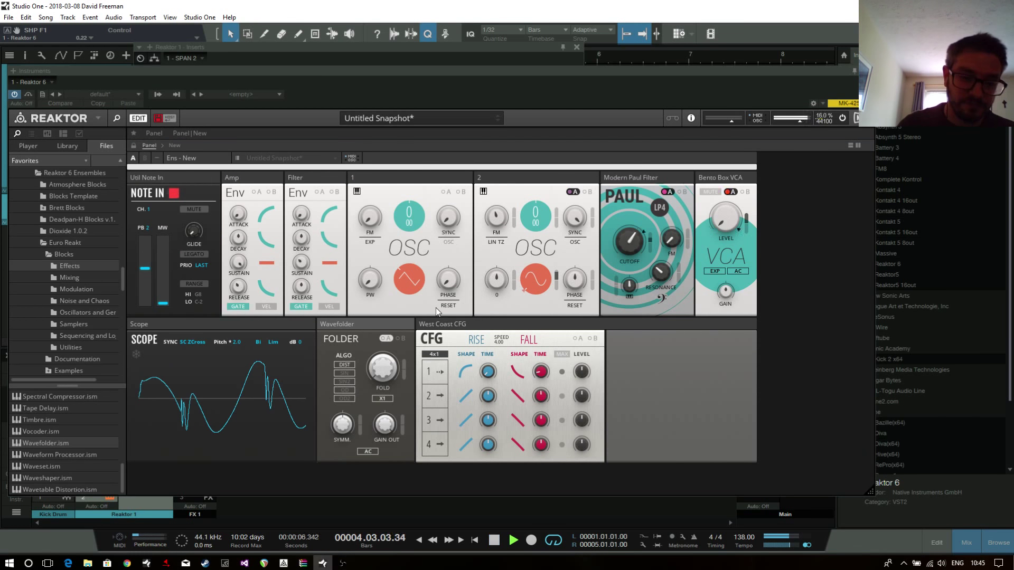
key("space")
left_click(345, 382)
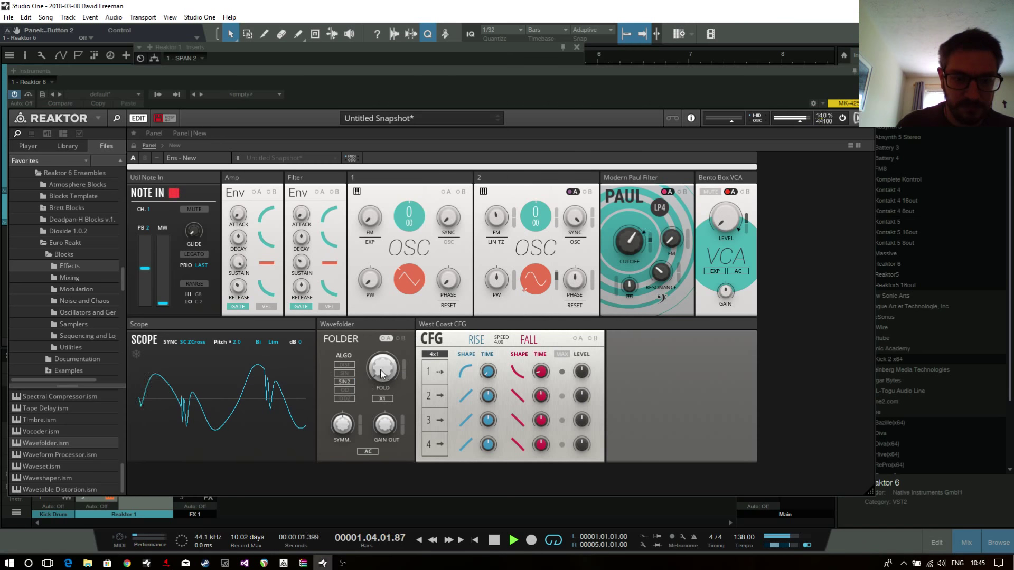
left_click(384, 398)
left_click_drag(402, 353, 392, 285)
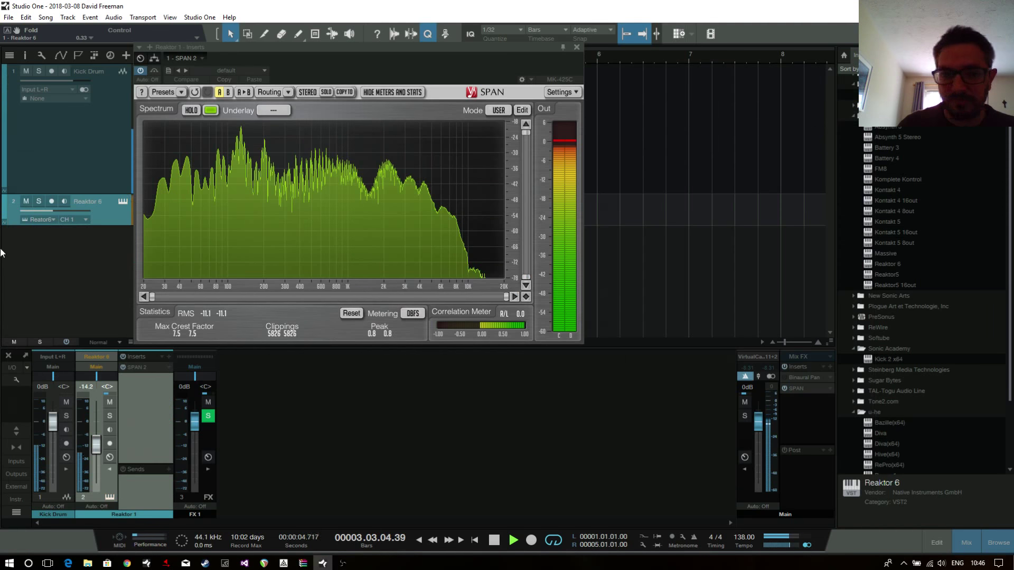
Step: Bring the mixer into view and lower the Reaktor 6 channel's volume to -15.3 dB
left_click(3, 249)
left_click_drag(96, 442, 96, 442)
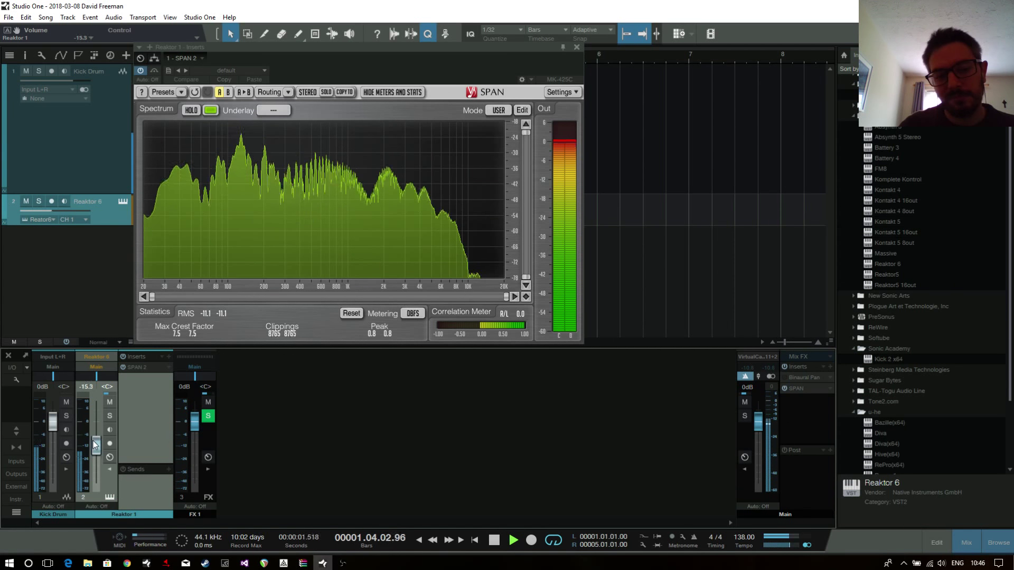